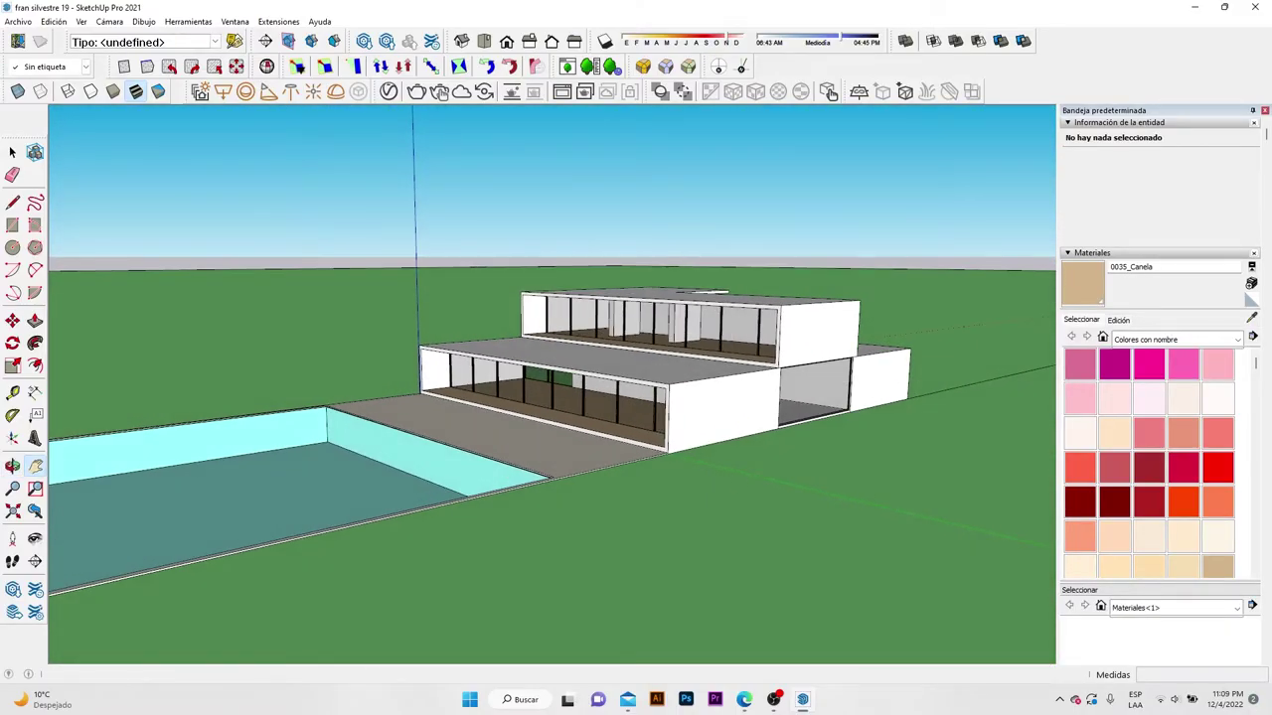
Switch to the browser and review the Casa en El Horizonte reference page on the Fran Silvestre Arquitectos site.
left_click(744, 699)
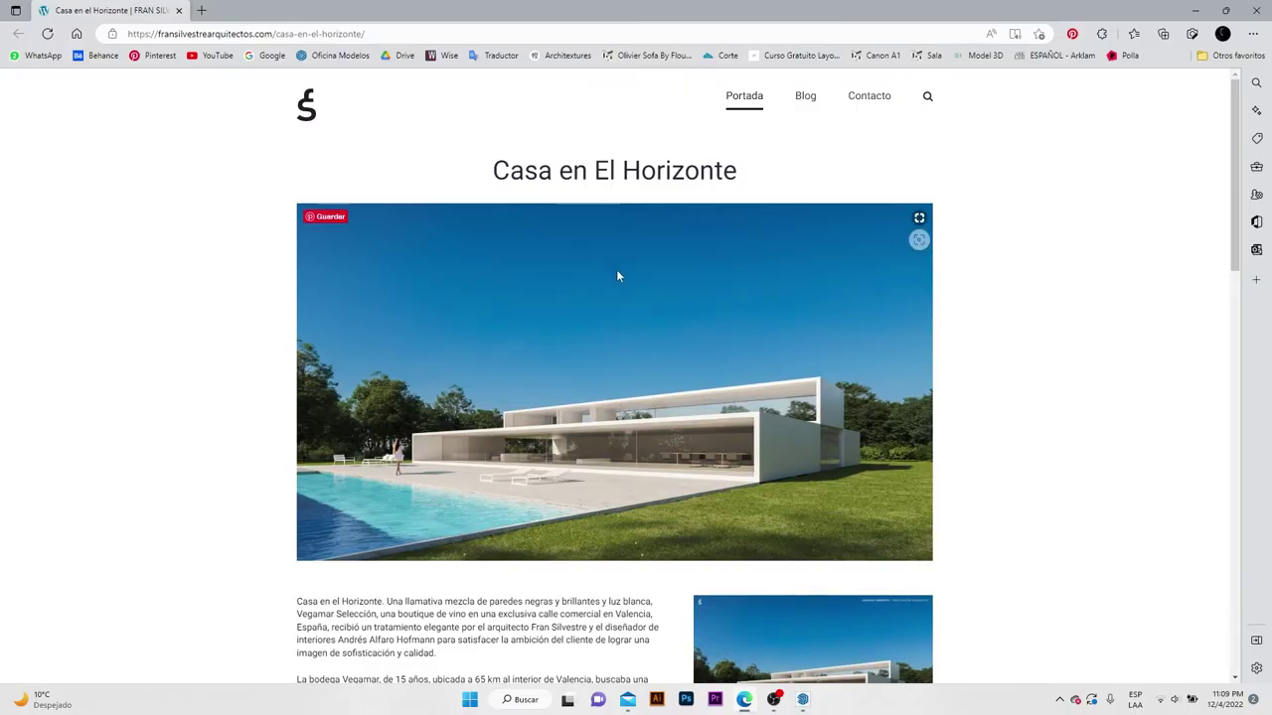
scroll(616, 275, "down", 10)
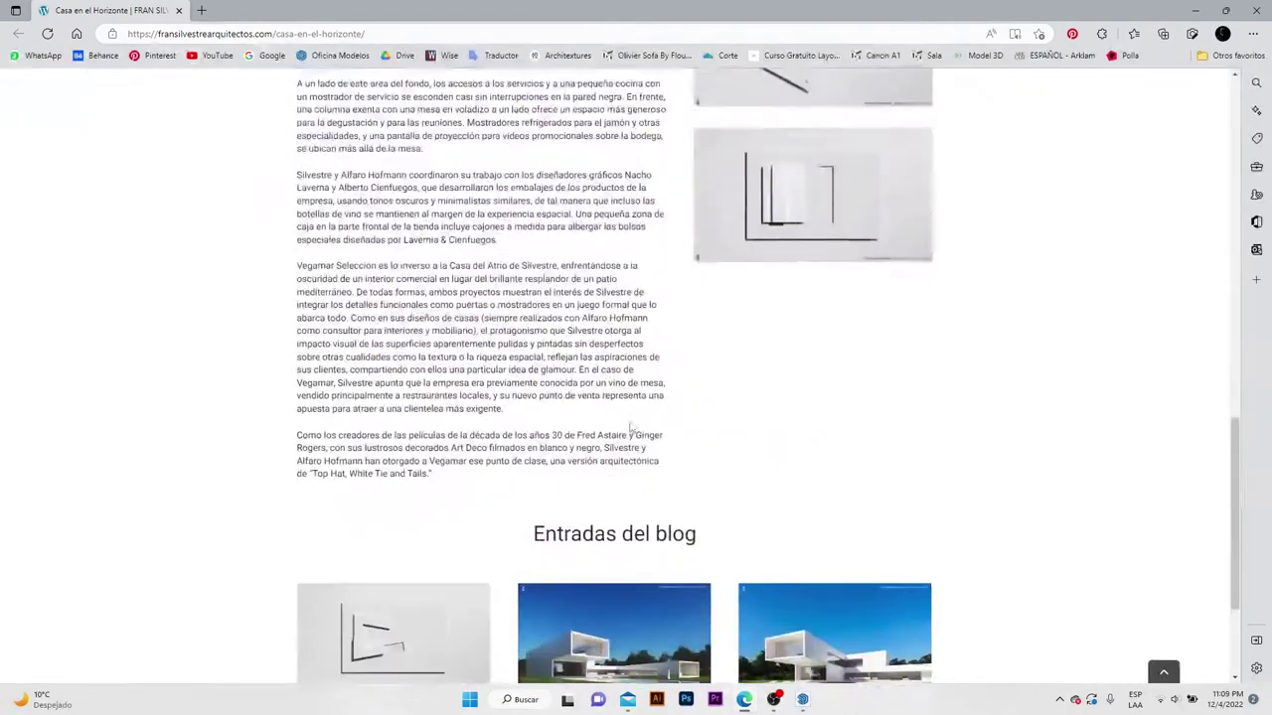
scroll(629, 419, "up", 15)
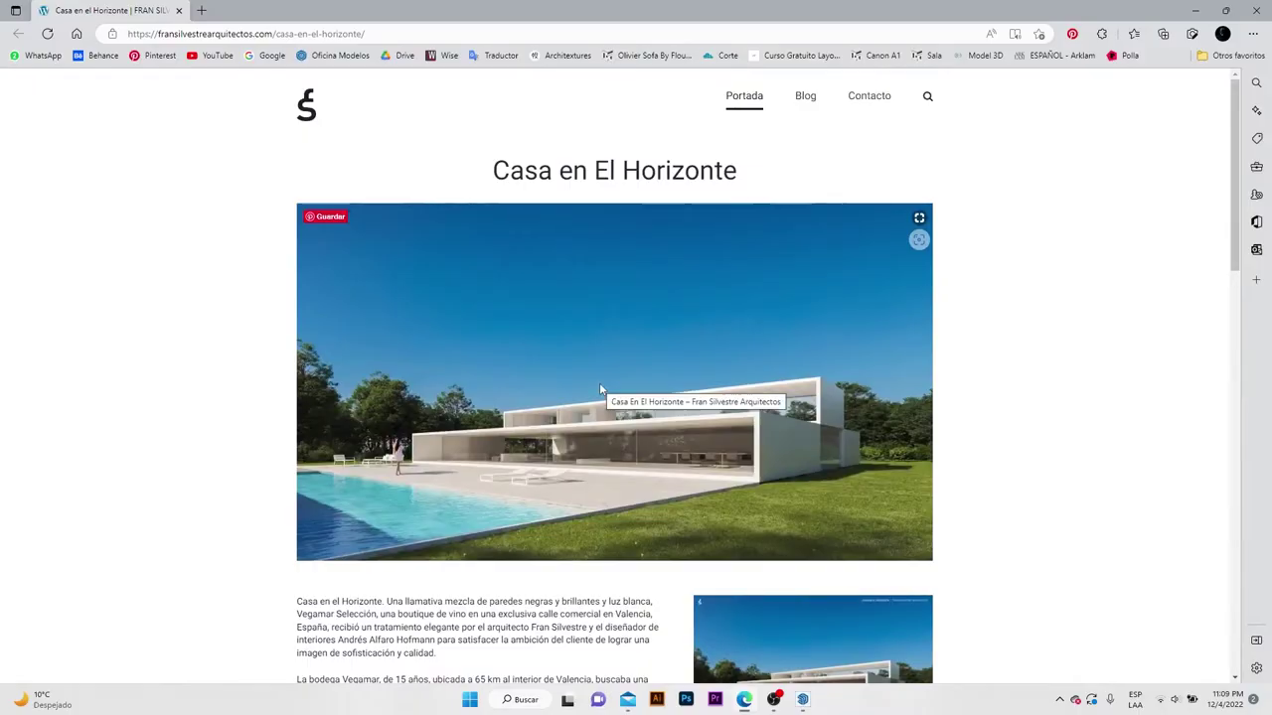
Return to SketchUp and examine the house, pool and surrounding terrain plane from a high, distant viewpoint.
left_click(803, 699)
mouse_move(781, 607)
middle_mouse_down()
mouse_move(397, 421)
mouse_move(481, 417)
middle_mouse_up()
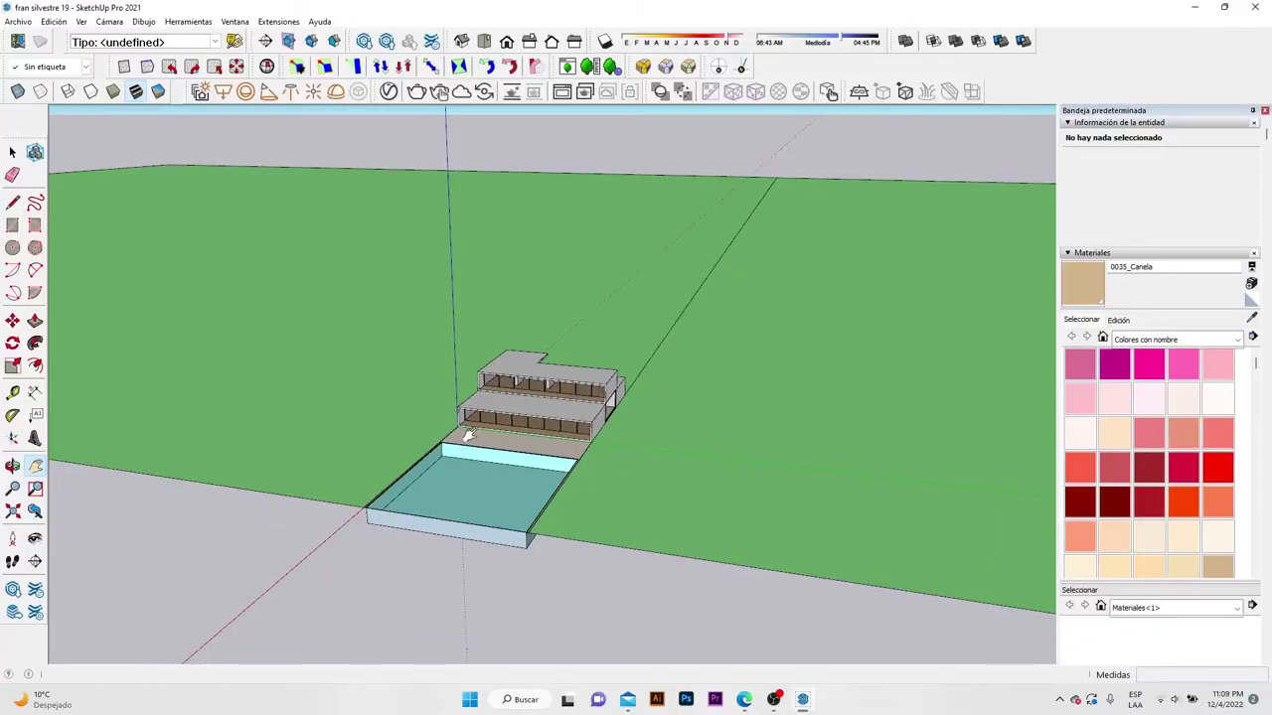
scroll(449, 384, "down", 3)
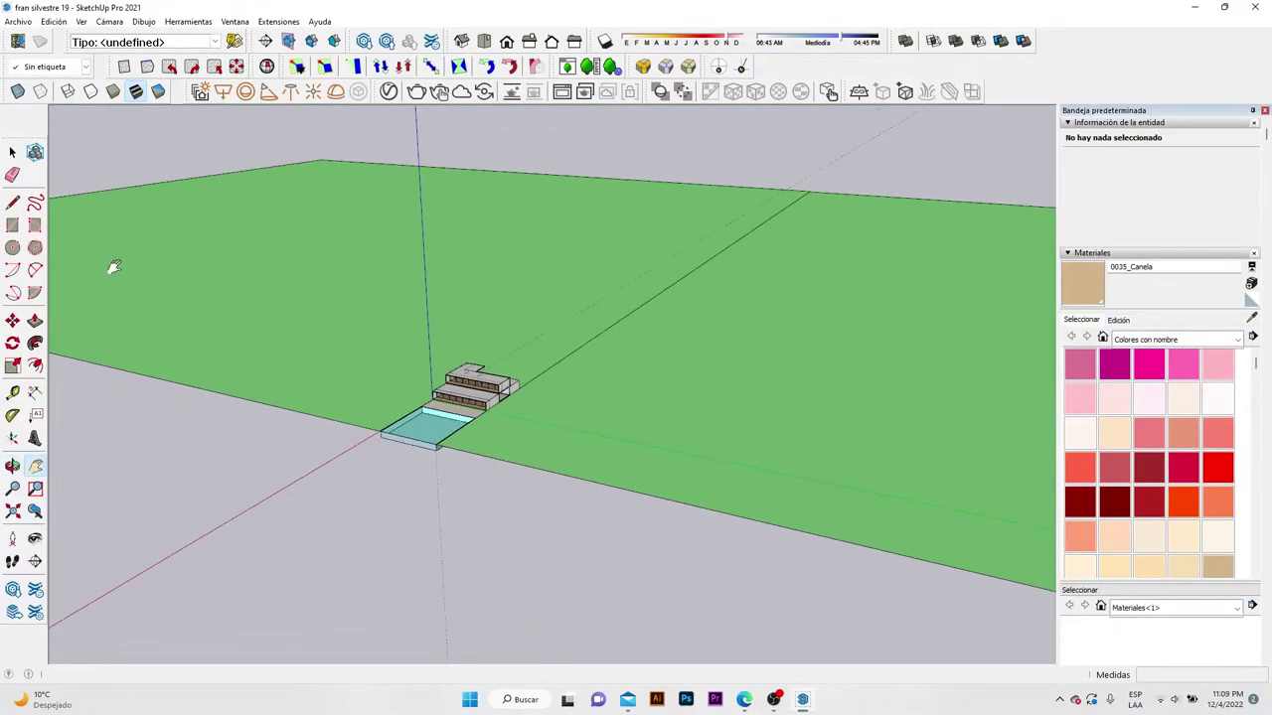
mouse_move(337, 179)
left_mouse_down()
mouse_move(639, 267)
mouse_move(551, 265)
mouse_move(506, 298)
mouse_move(559, 412)
left_mouse_up()
mouse_move(559, 412)
middle_mouse_down()
mouse_move(576, 463)
mouse_move(227, 381)
mouse_move(582, 332)
mouse_move(701, 358)
mouse_move(602, 460)
mouse_move(897, 470)
mouse_move(397, 407)
mouse_move(471, 454)
mouse_move(633, 405)
mouse_move(429, 374)
middle_mouse_up()
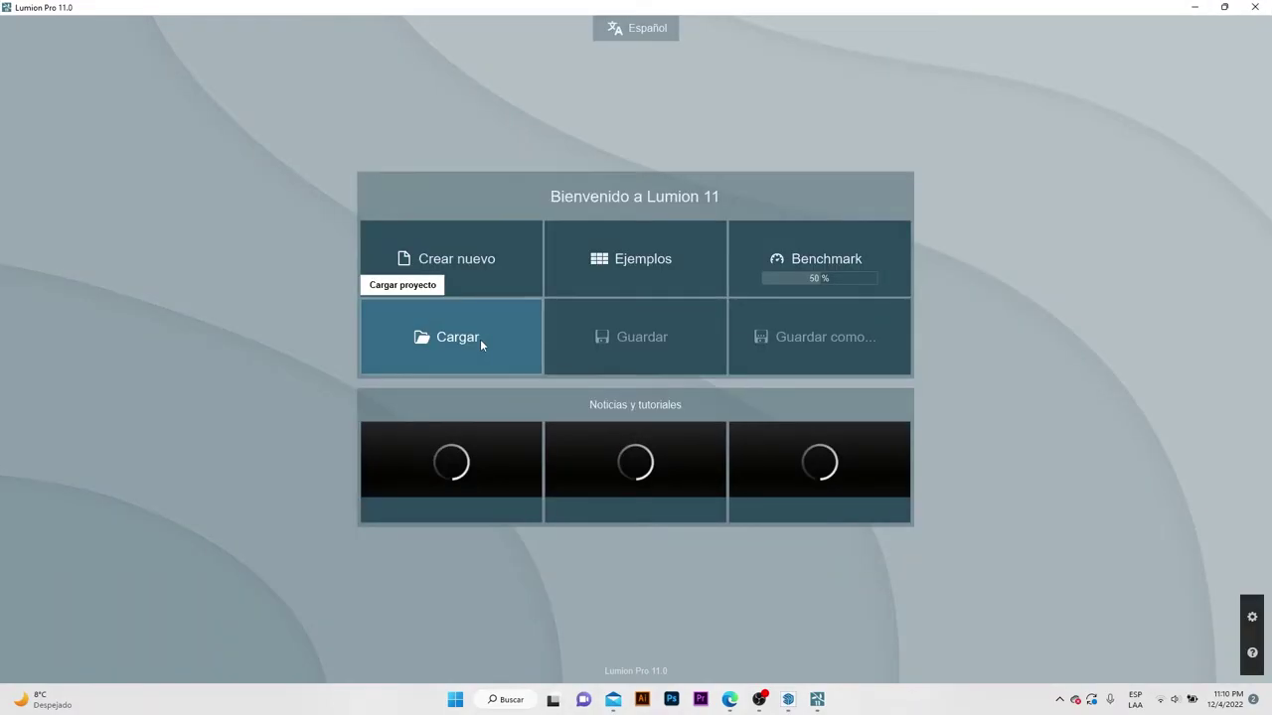
In Lumion, create a plain environment project and import the desktop file fran silvestre 19 under its own name, without edges.
left_click(488, 278)
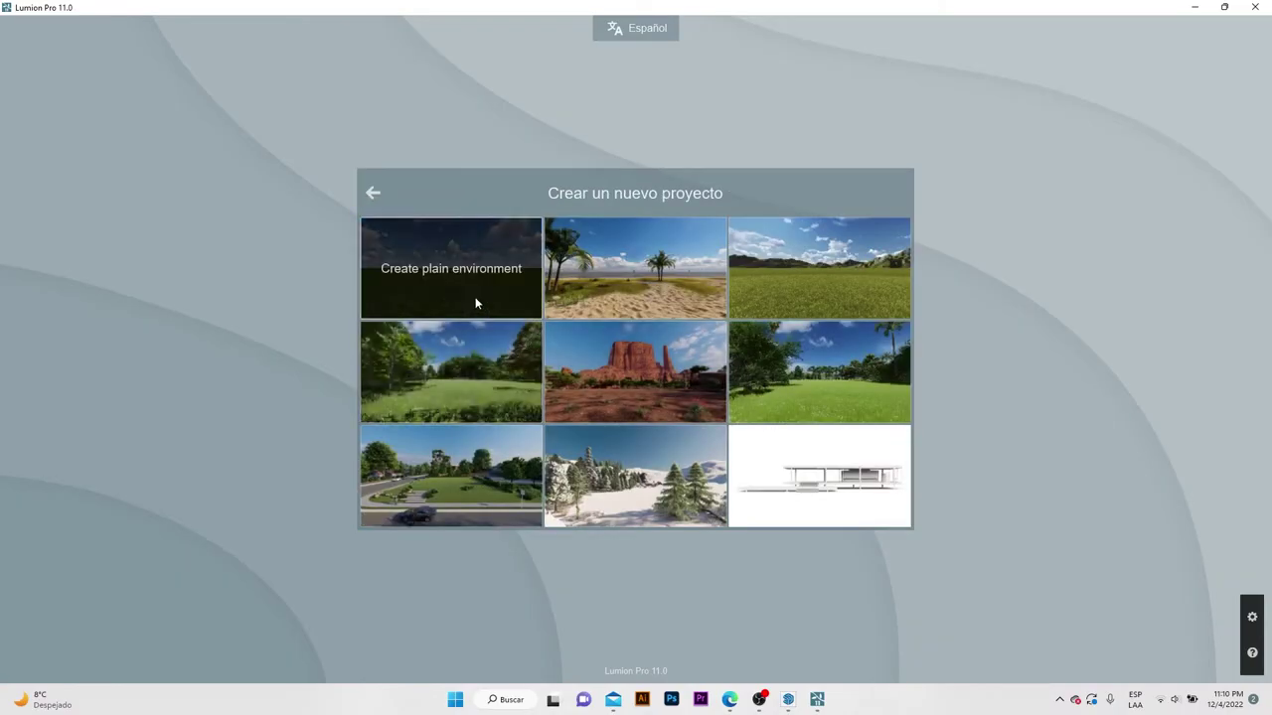
left_click(465, 284)
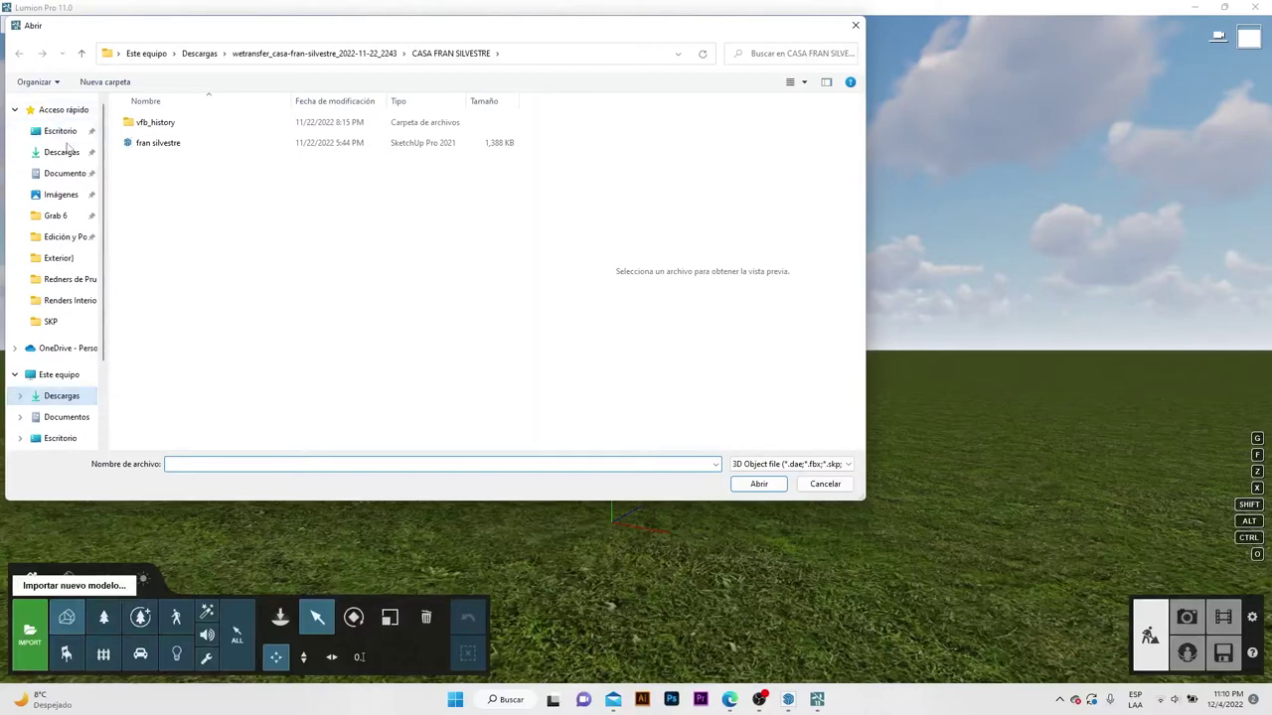
left_click(59, 131)
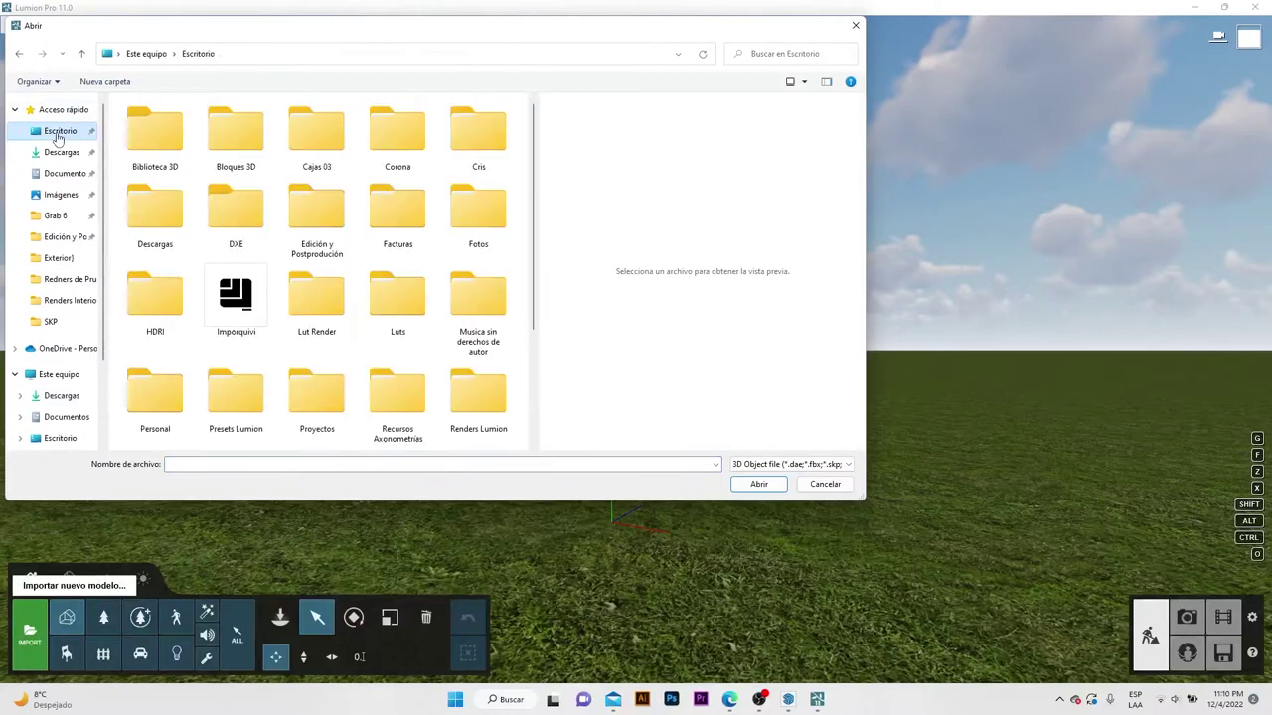
scroll(359, 355, "down", 2)
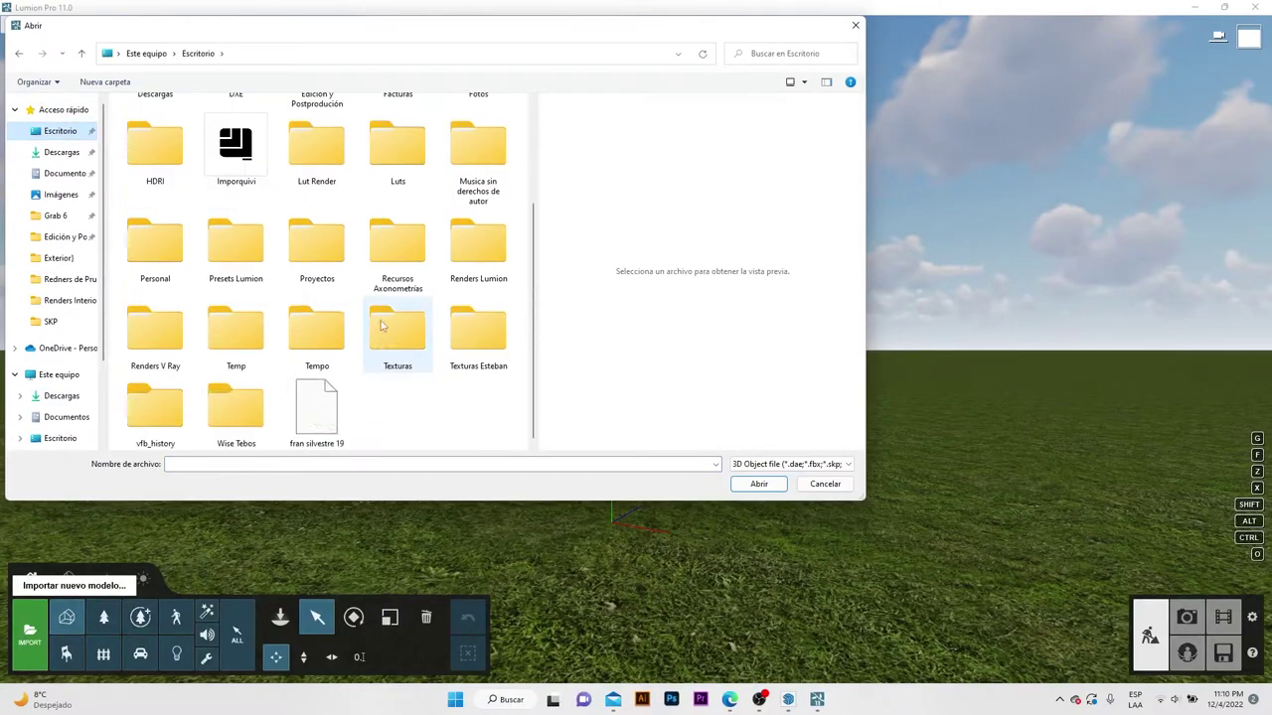
double_click(314, 408)
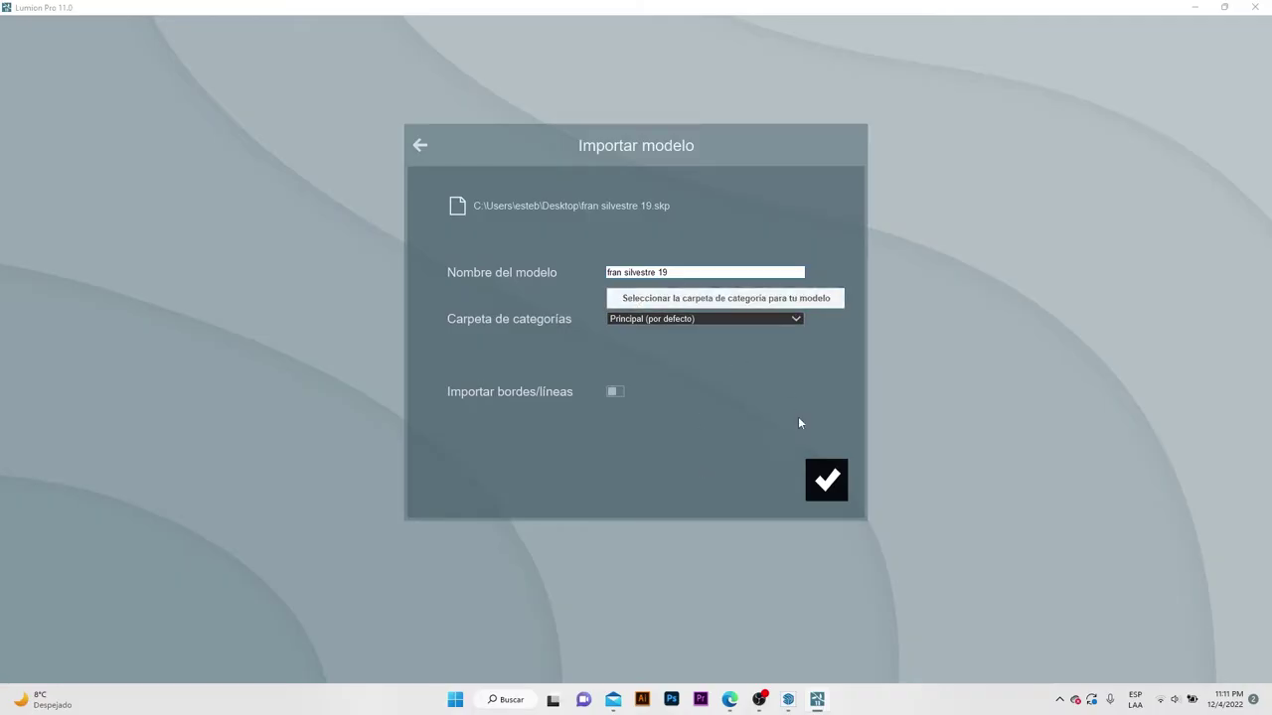
left_click(833, 484)
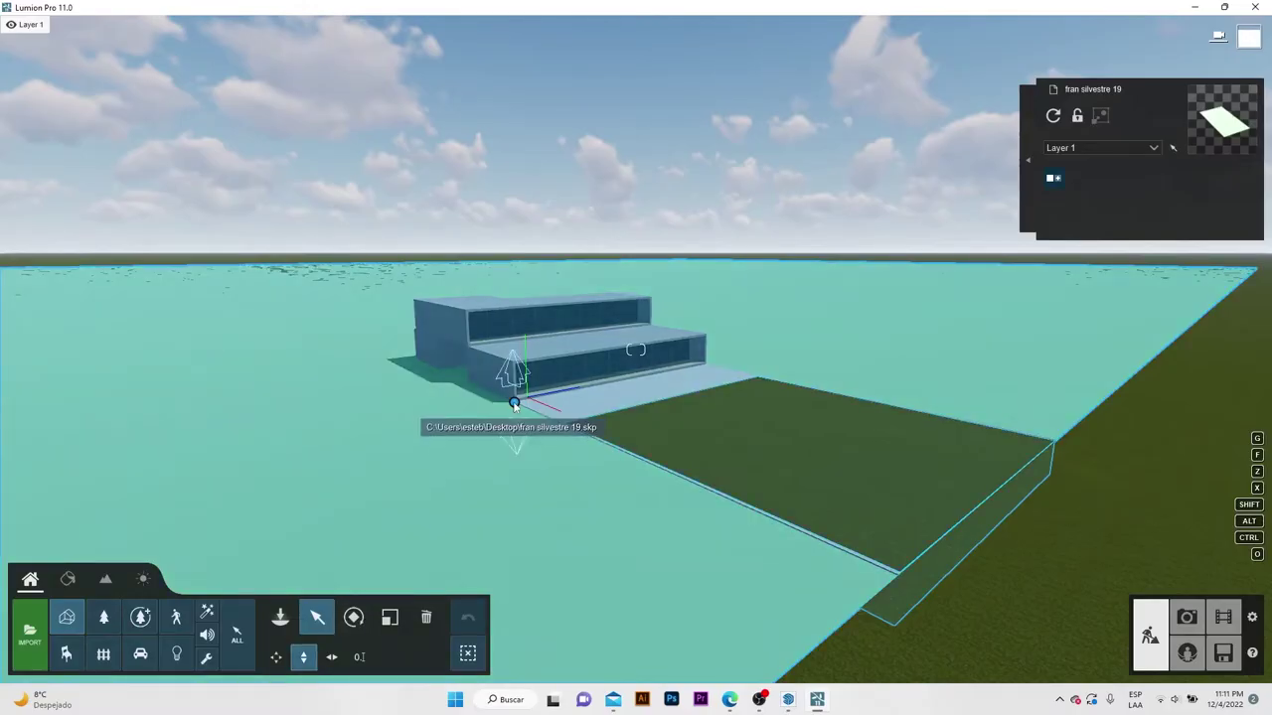
Raise the imported house model slightly so that its lawn plane clears the Lumion ground.
left_click(516, 398)
left_click_drag(515, 397, 510, 379)
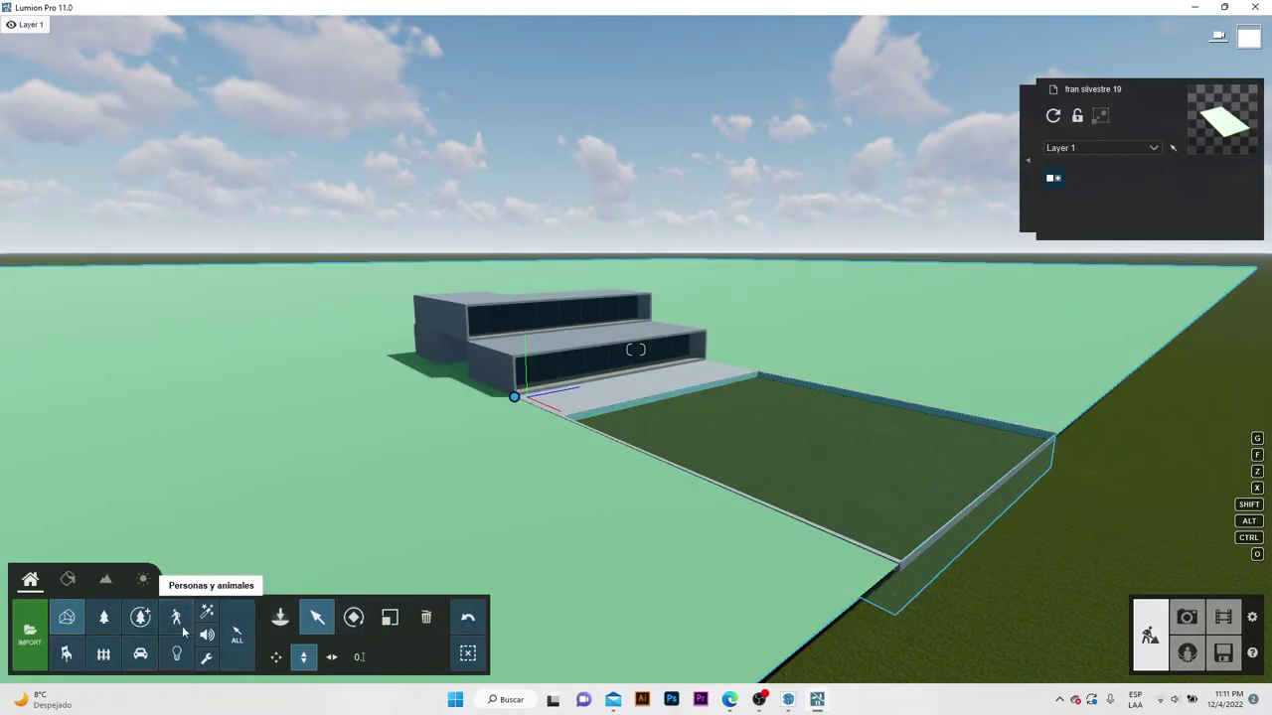
Lower the landscape terrain inside the pool basin until the ground no longer covers the pool floor.
left_click(108, 578)
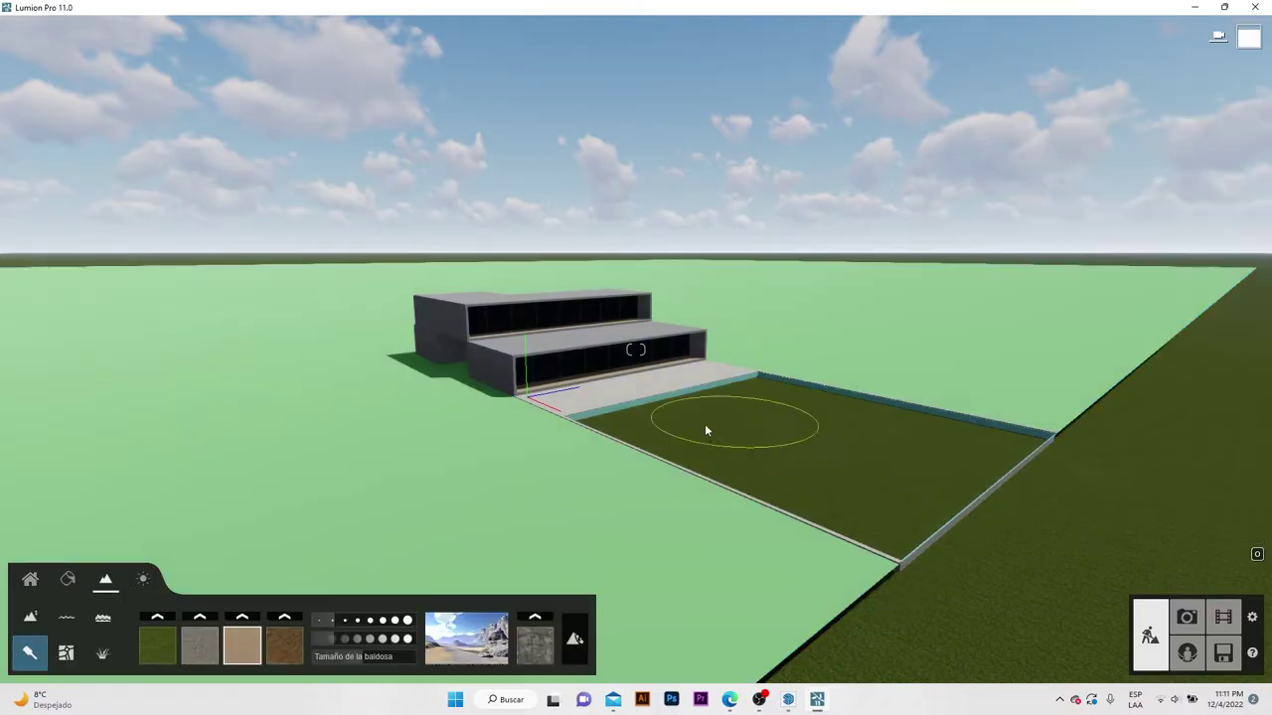
right_click_drag(734, 479, 593, 517)
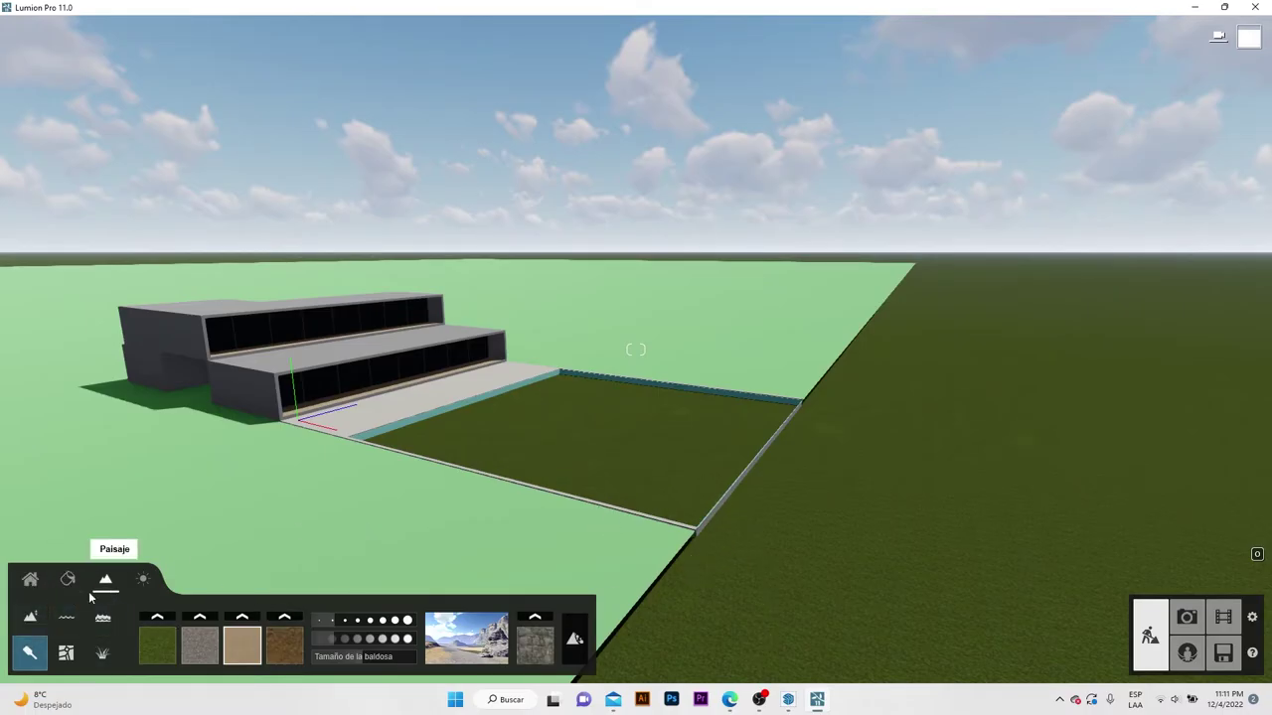
left_click(29, 617)
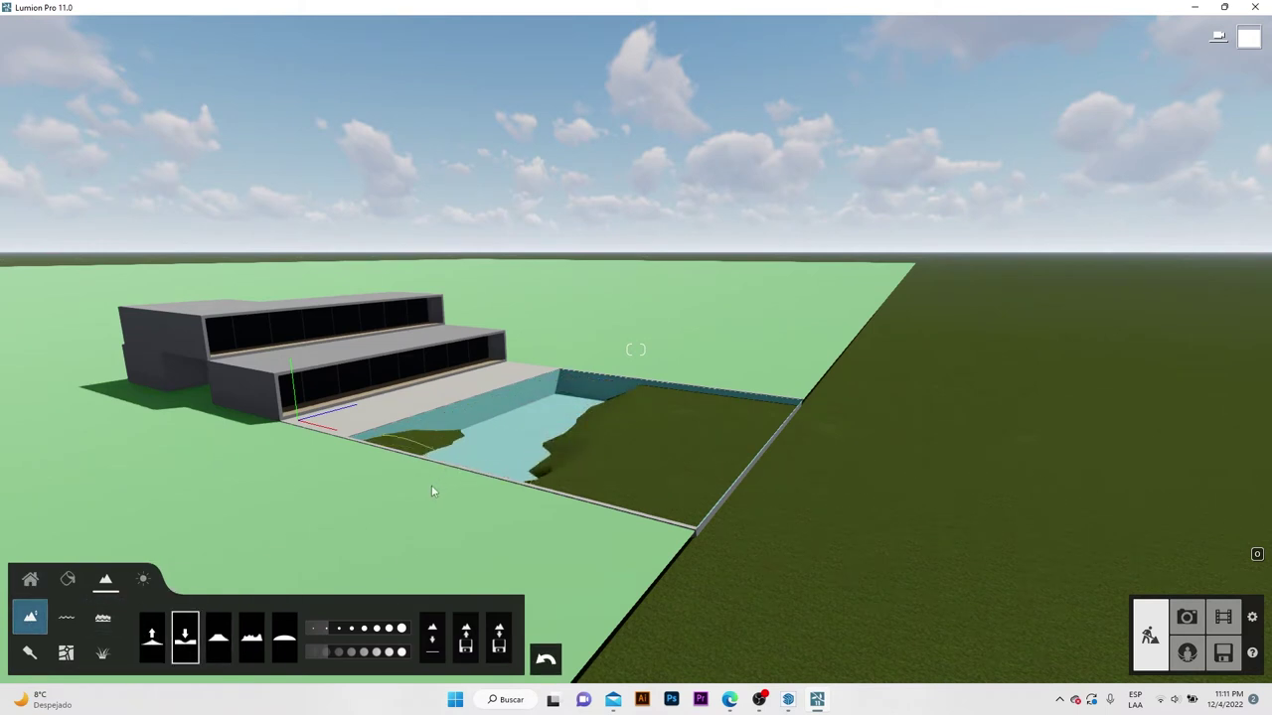
left_click_drag(573, 487, 653, 427)
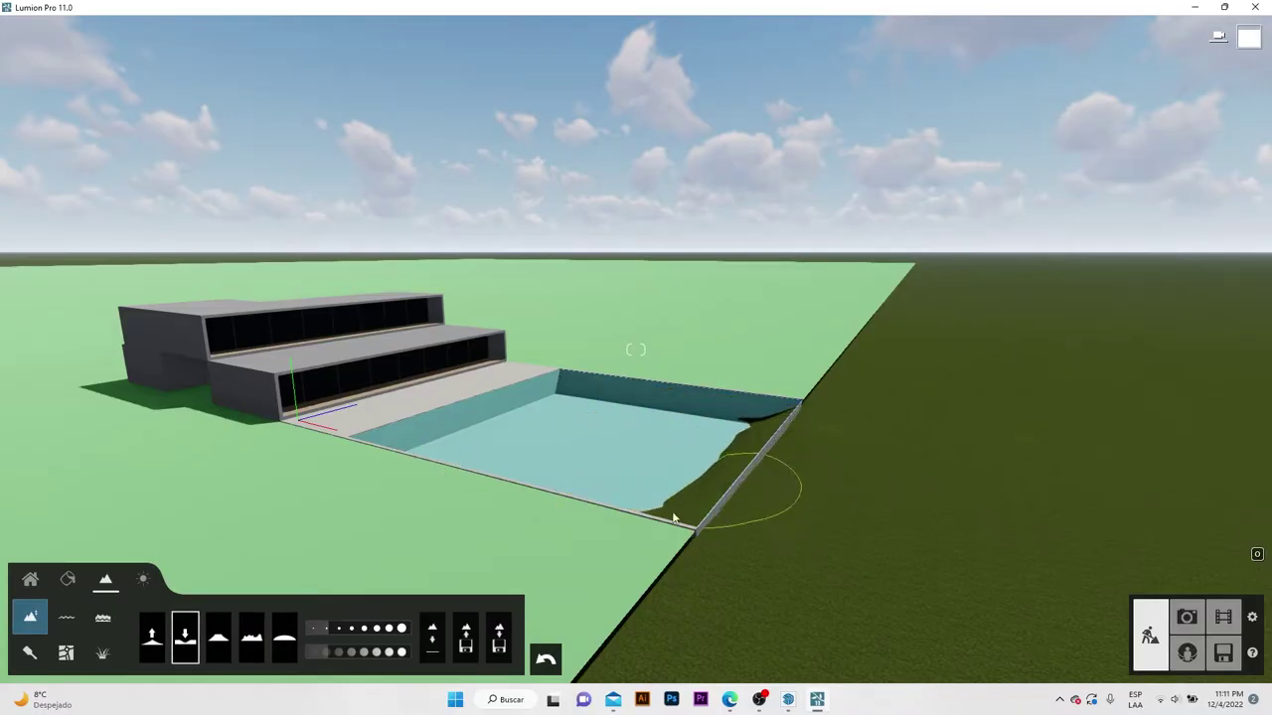
left_click_drag(673, 517, 750, 455)
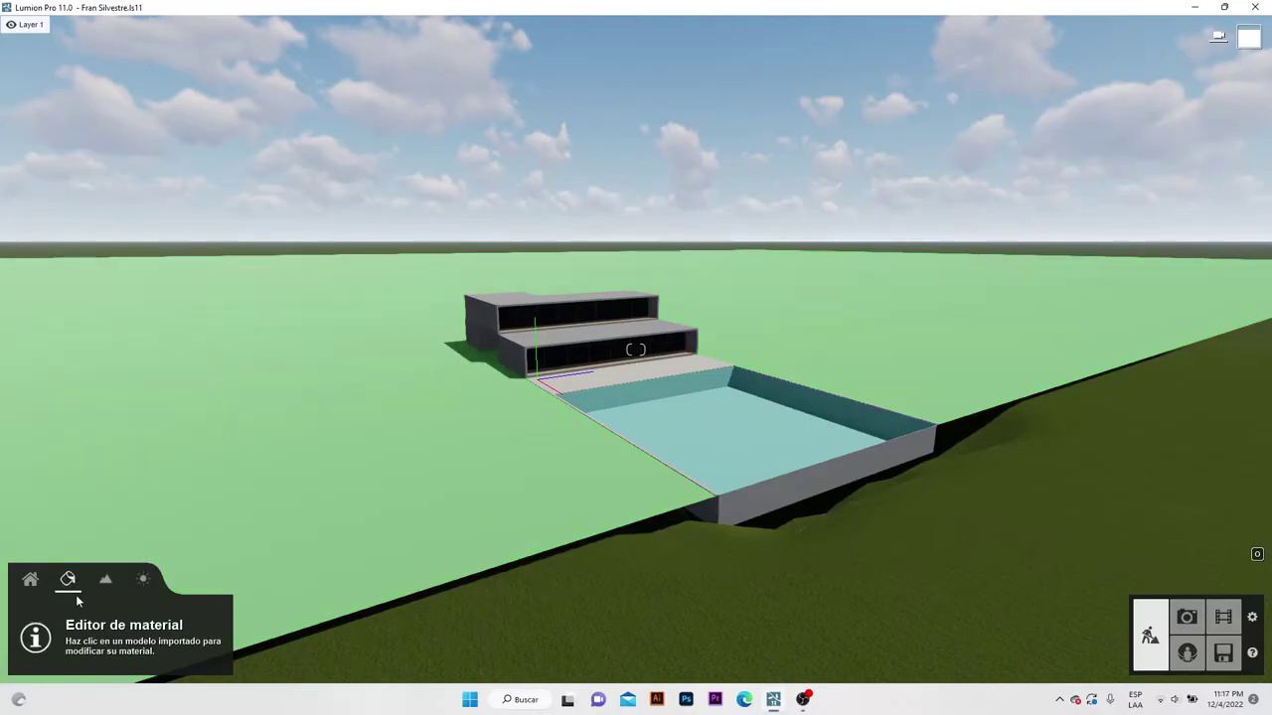
Apply the Interior Glass 001 material to the house's window panes and set its colouring to white.
key("w")
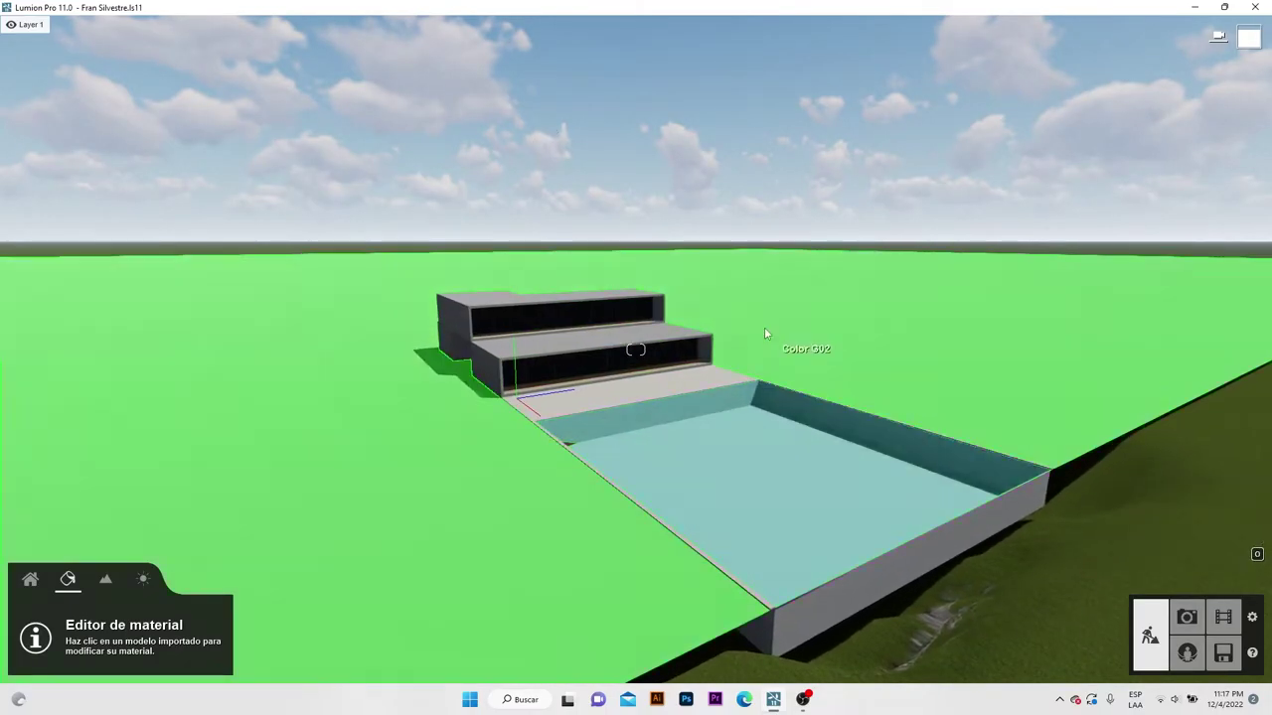
key("w")
scroll(646, 444, "up", 5)
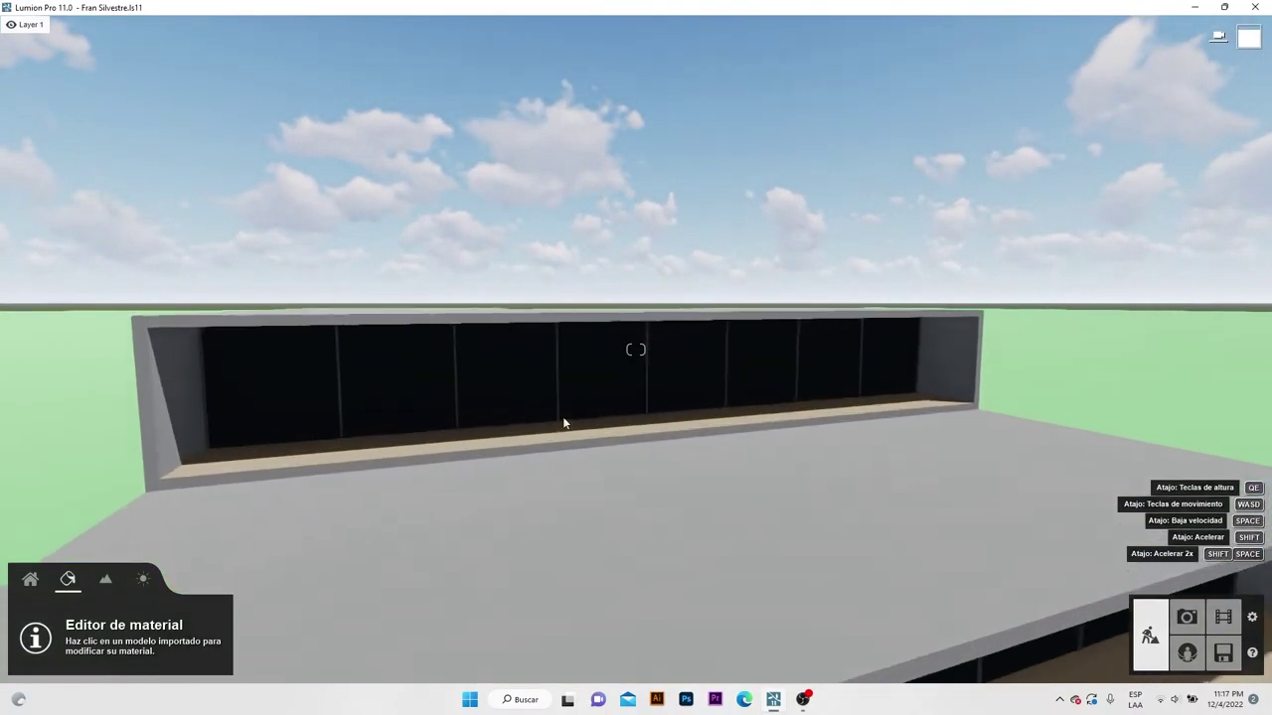
left_click(522, 405)
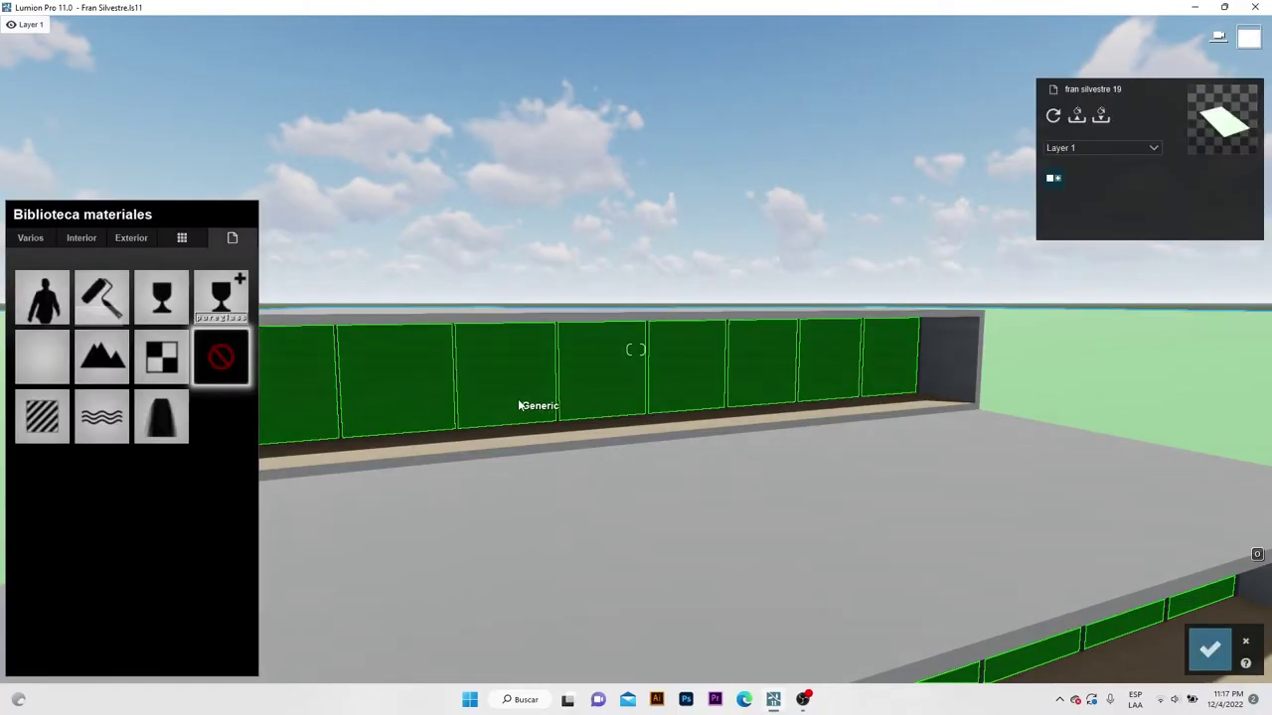
left_click(80, 239)
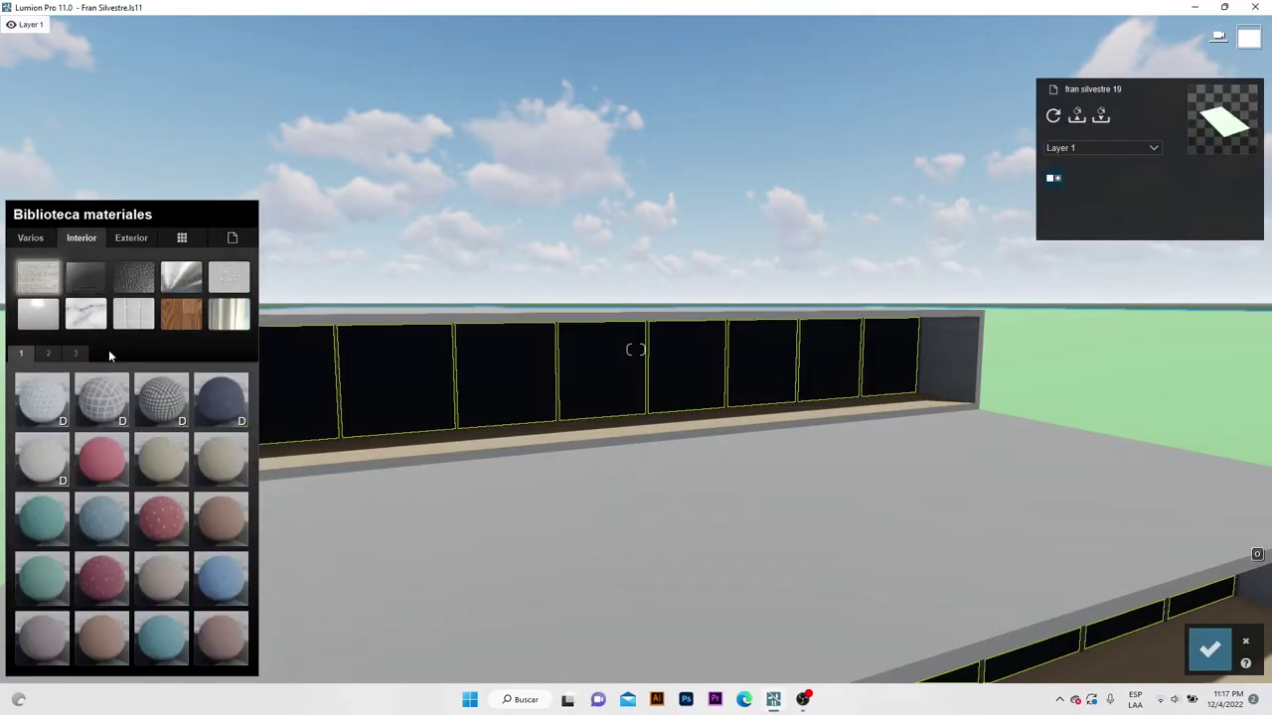
left_click(86, 277)
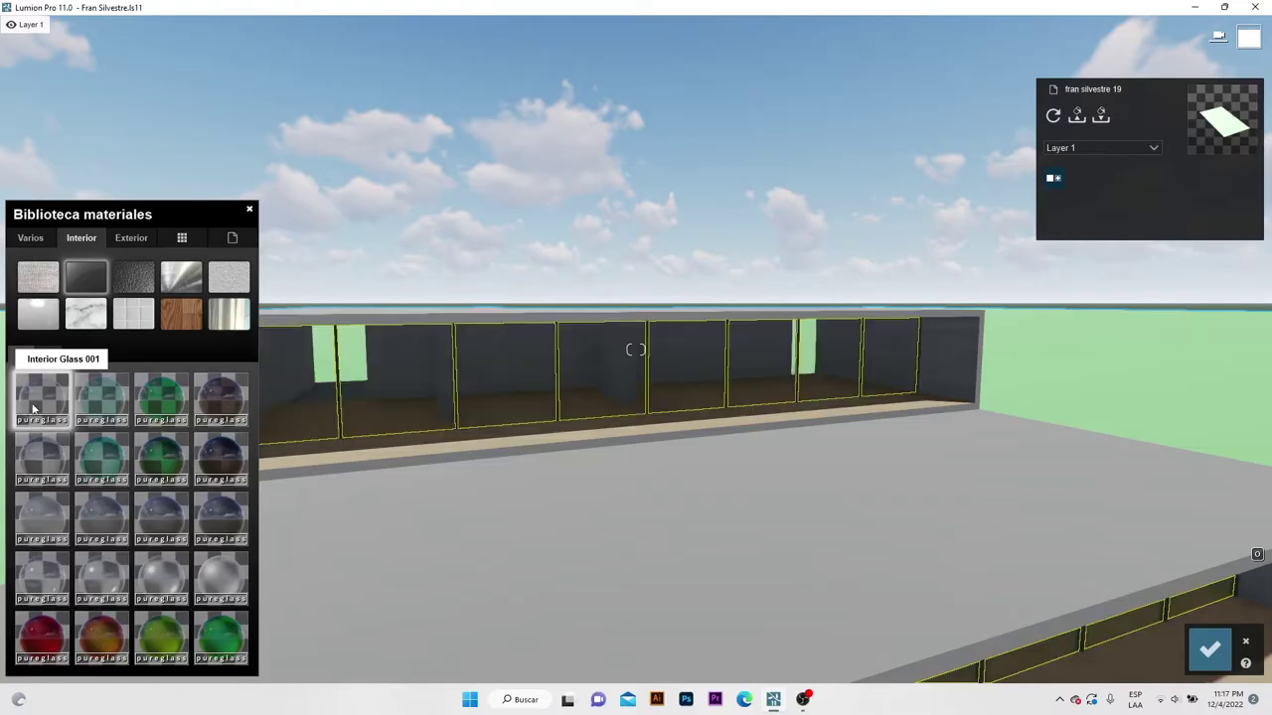
left_click(45, 400)
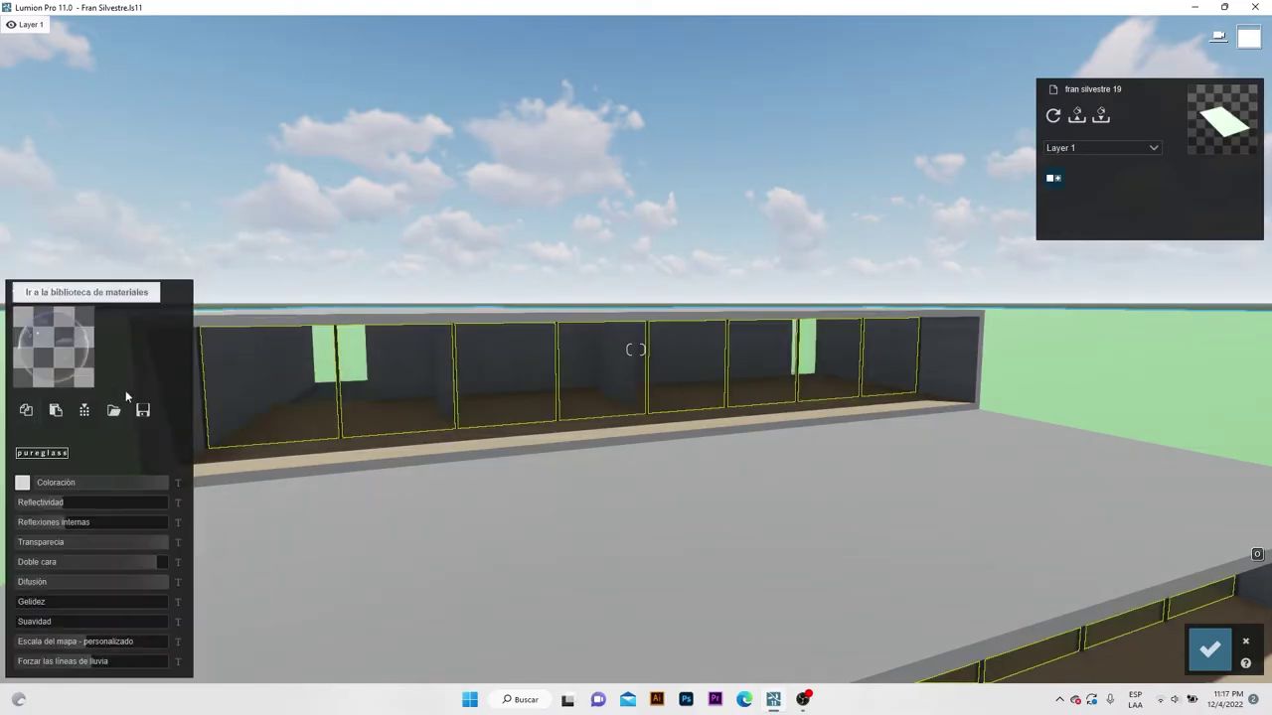
left_click(23, 484)
left_click_drag(207, 404, 205, 395)
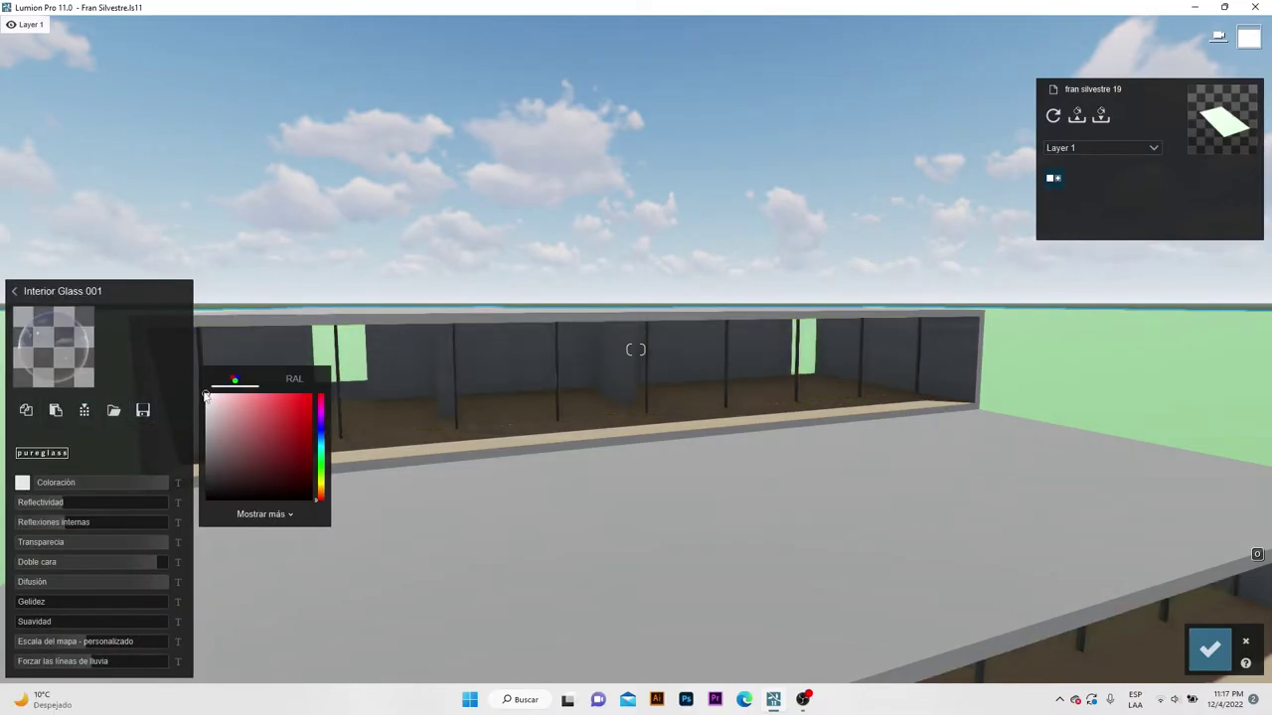
Assign the Standard material to the house's walls and roofs, with a plain white image from the desktop's Texturas folder as colour map.
key("s")
key("e")
key("q")
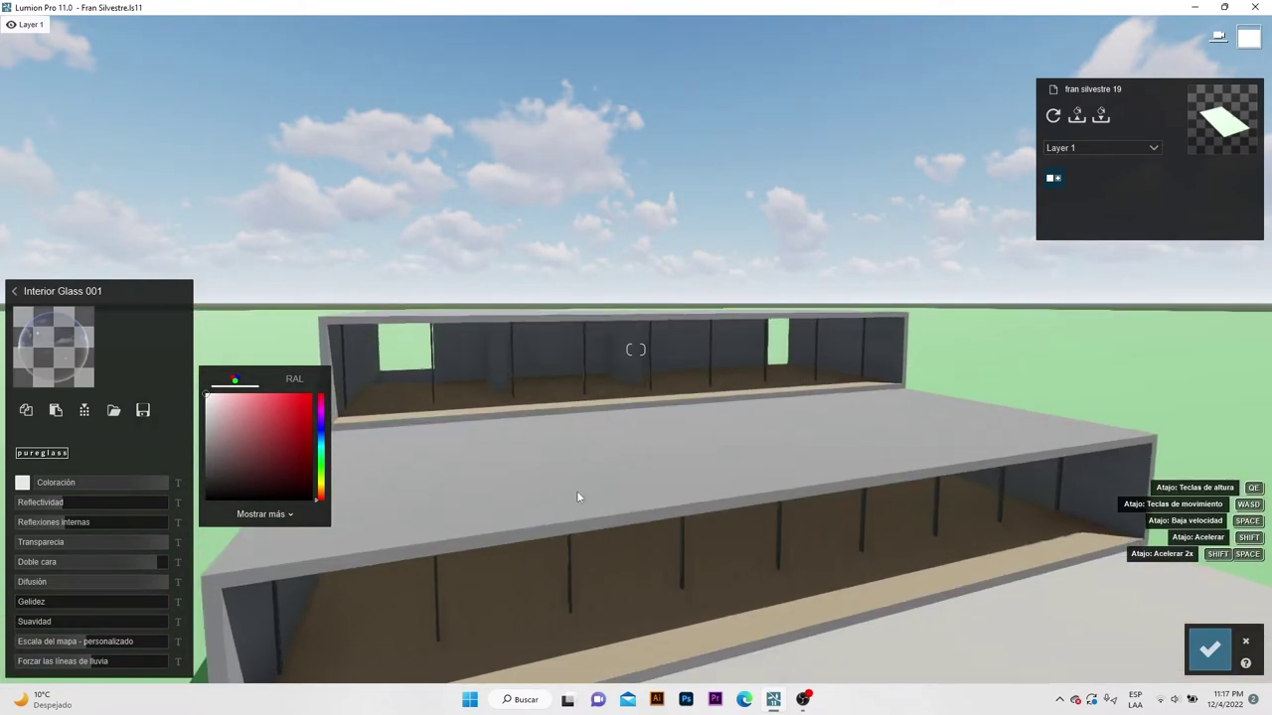
scroll(667, 445, "up", 3)
key("w")
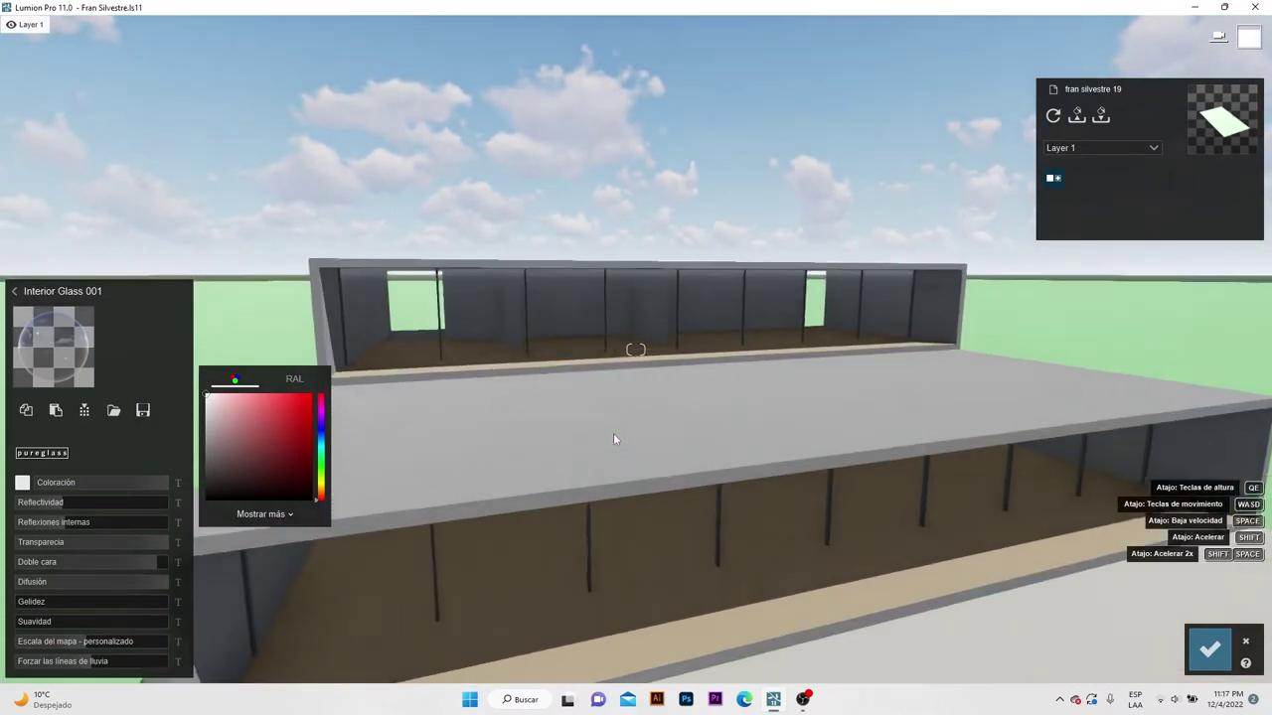
left_click(700, 422)
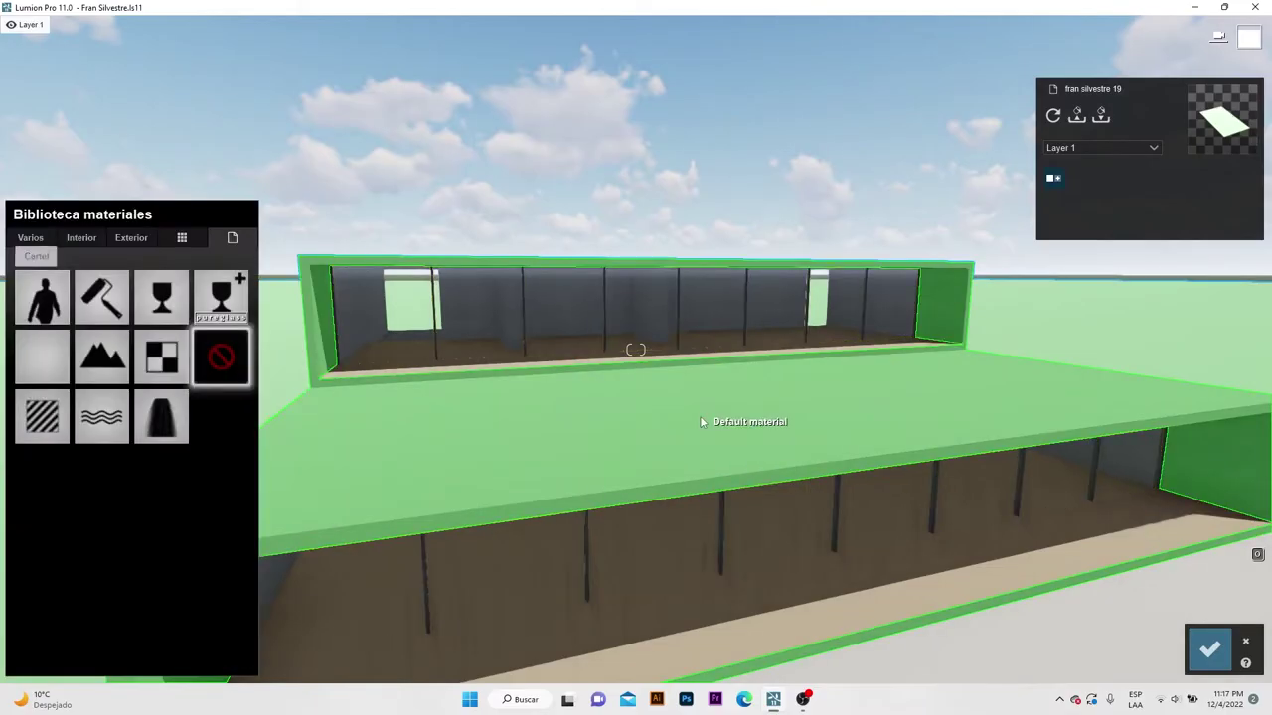
left_click(68, 437)
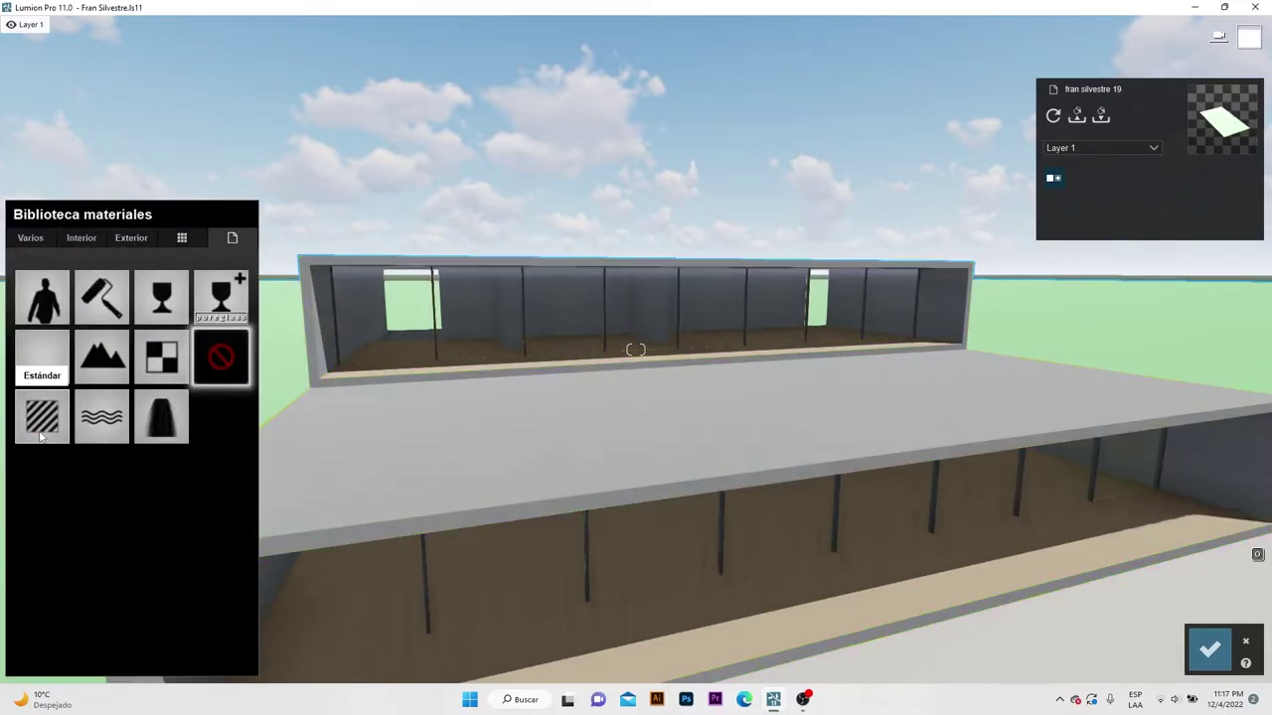
left_click(115, 298)
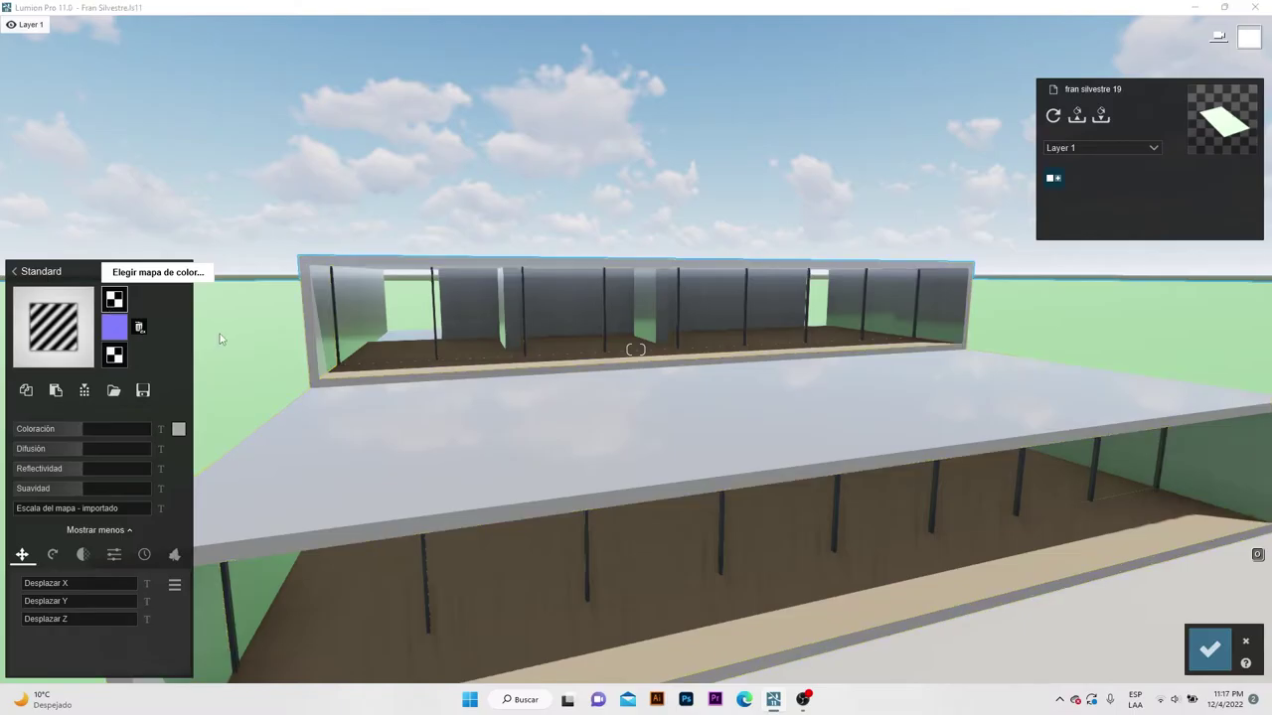
scroll(62, 133, "up", 1)
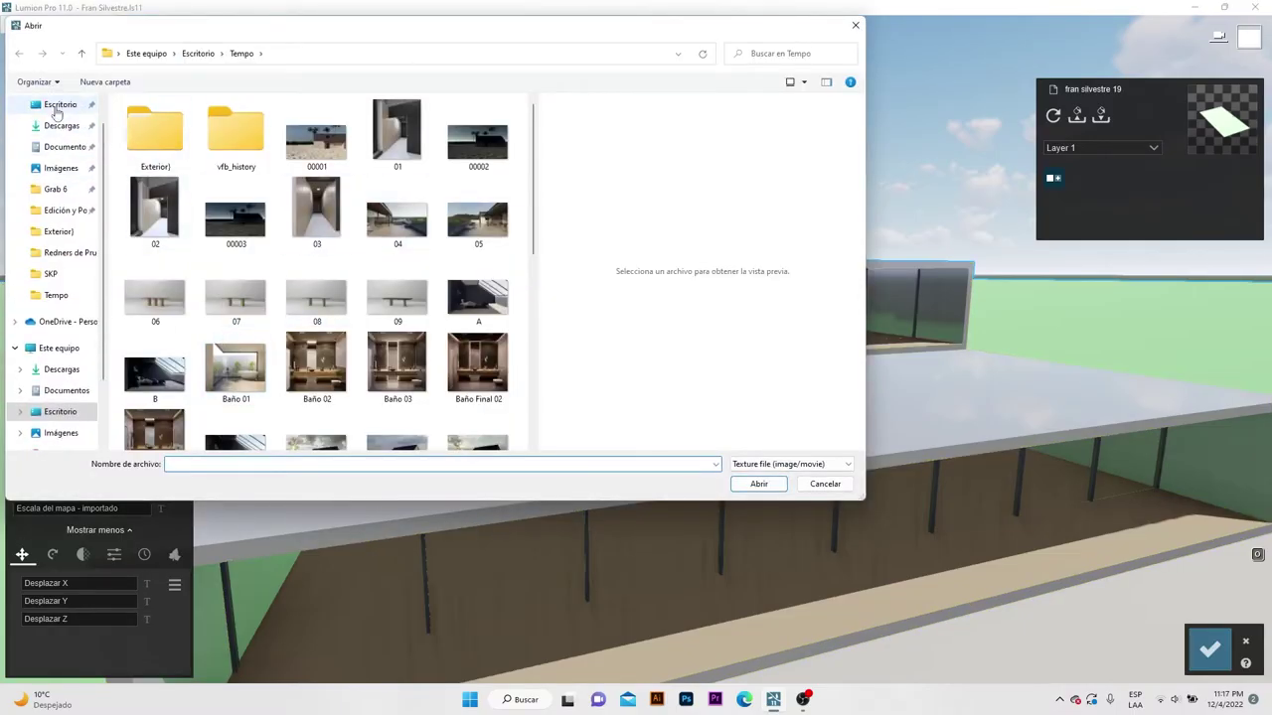
left_click(57, 111)
scroll(316, 338, "down", 1)
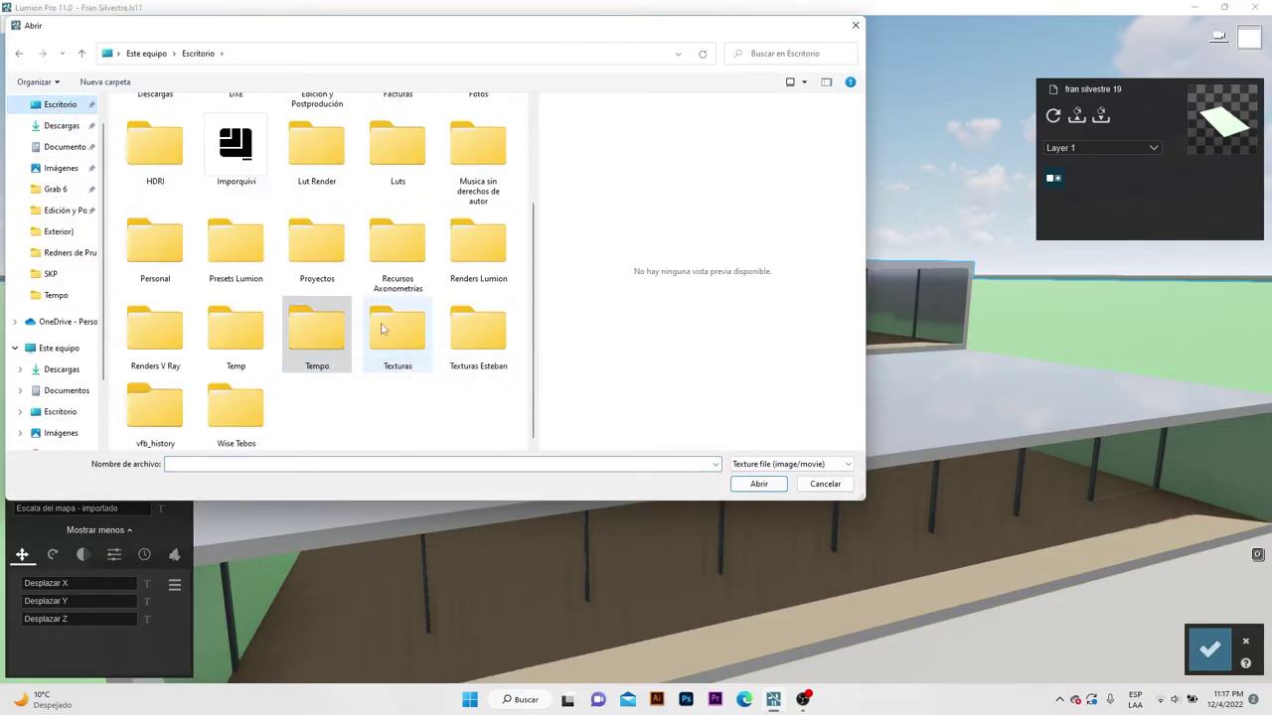
double_click(395, 328)
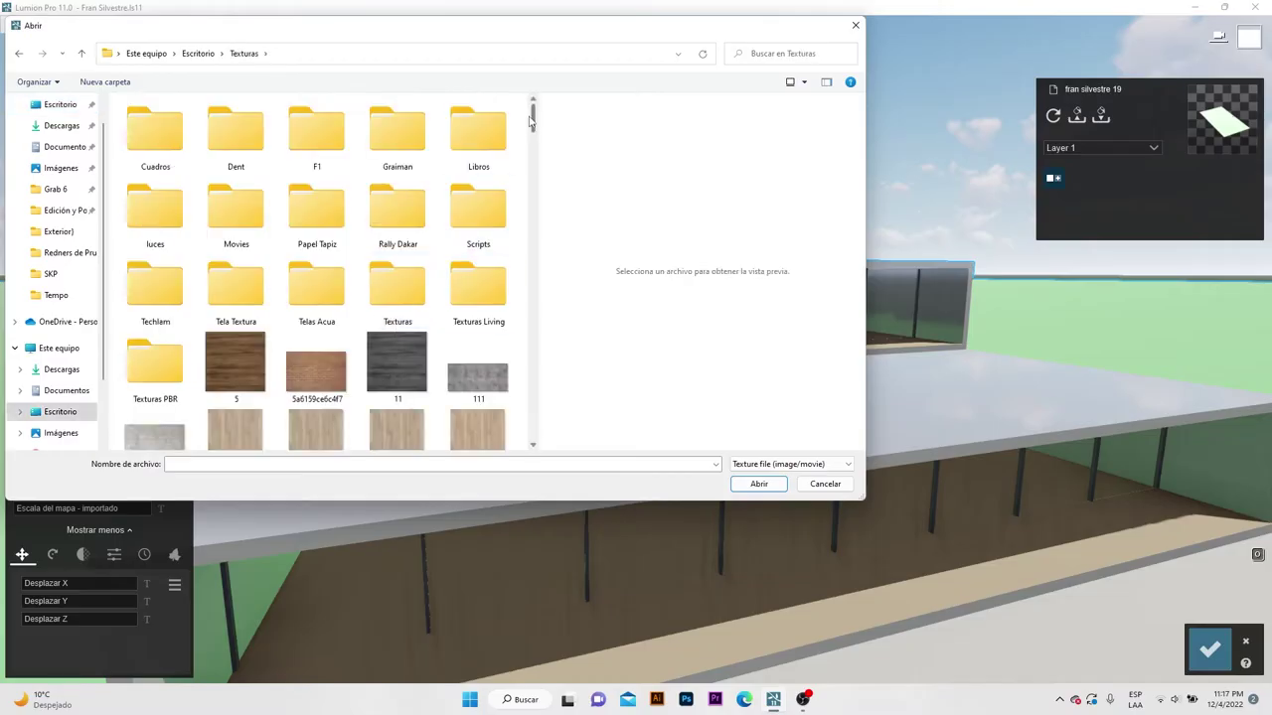
left_click_drag(535, 120, 537, 403)
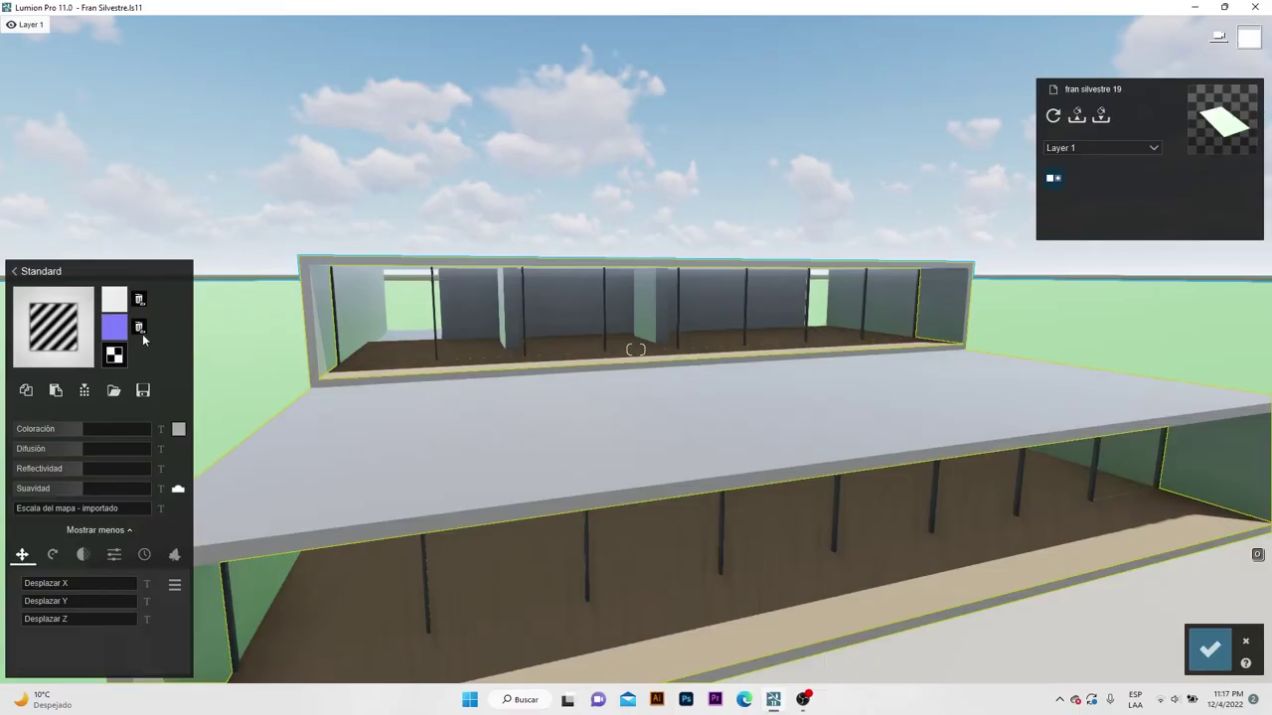
mouse_move(127, 341)
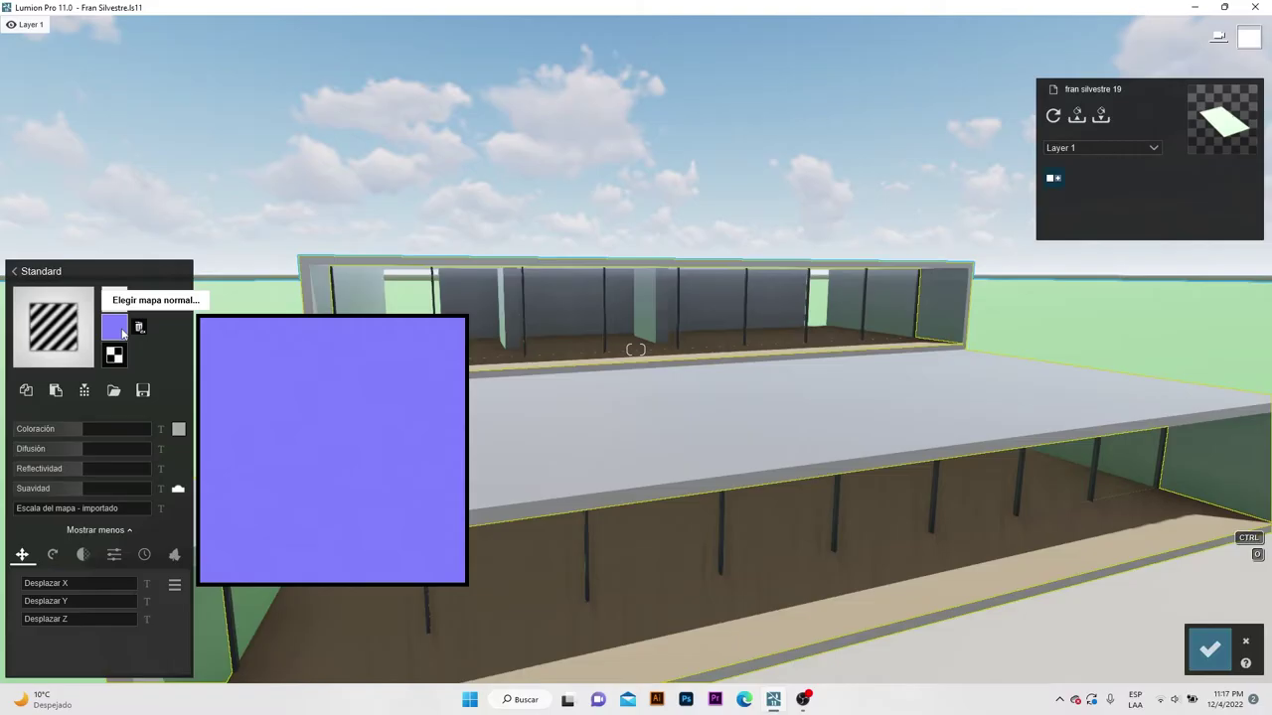
Lower the wall material's diffusion and reflectivity, reduce its colouring to zero and set its edges to about 0.3.
left_click_drag(78, 448, 43, 457)
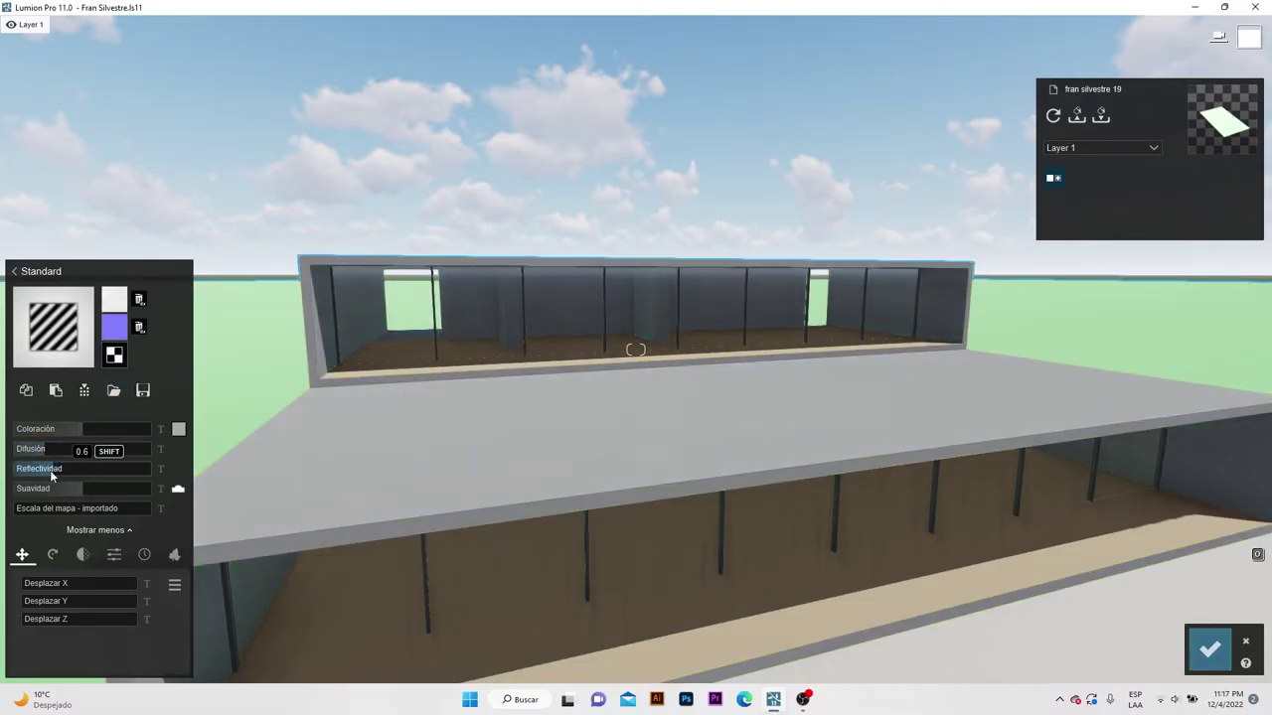
key("s")
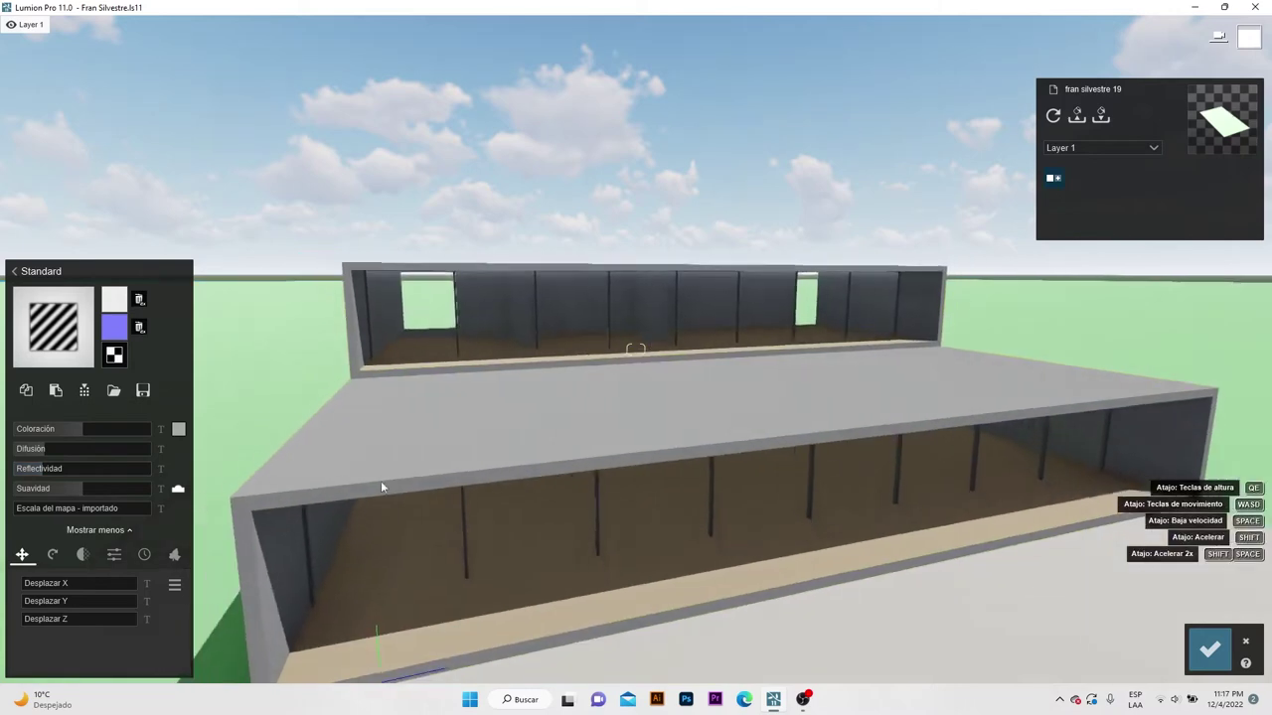
scroll(314, 551, "up", 1)
middle_click_drag(314, 551, 686, 407)
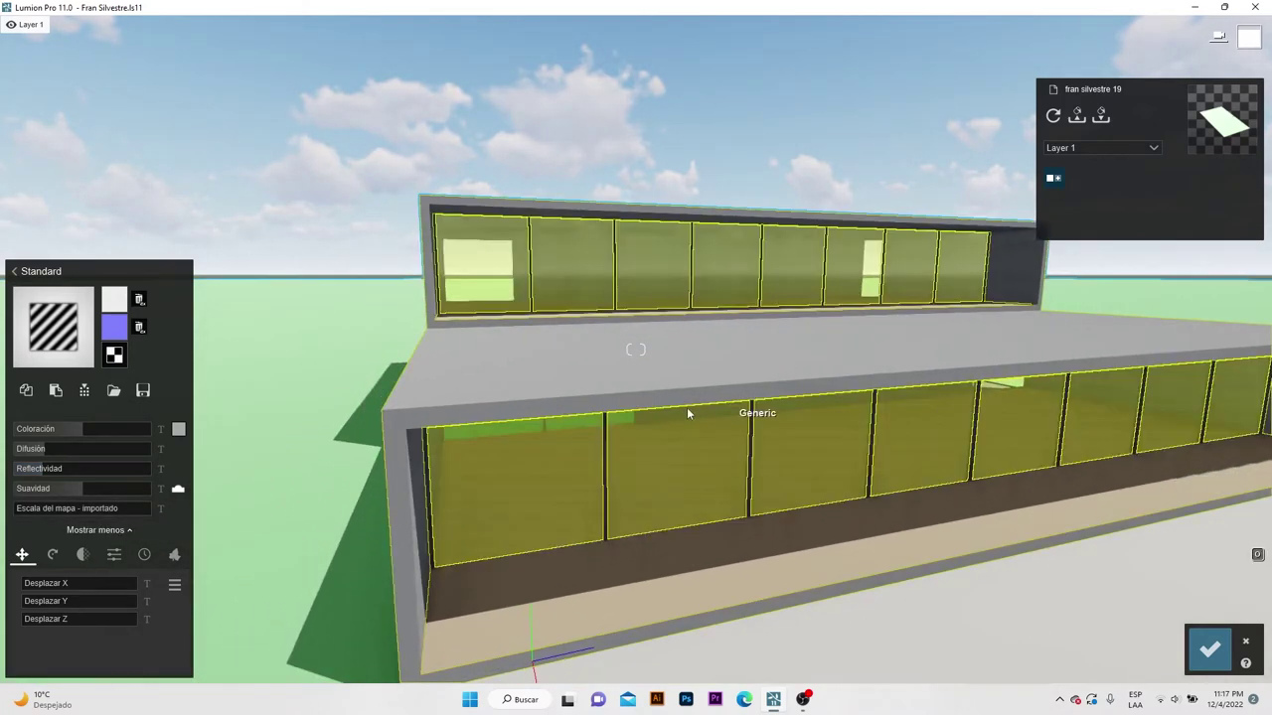
left_click_drag(71, 435, 2, 443)
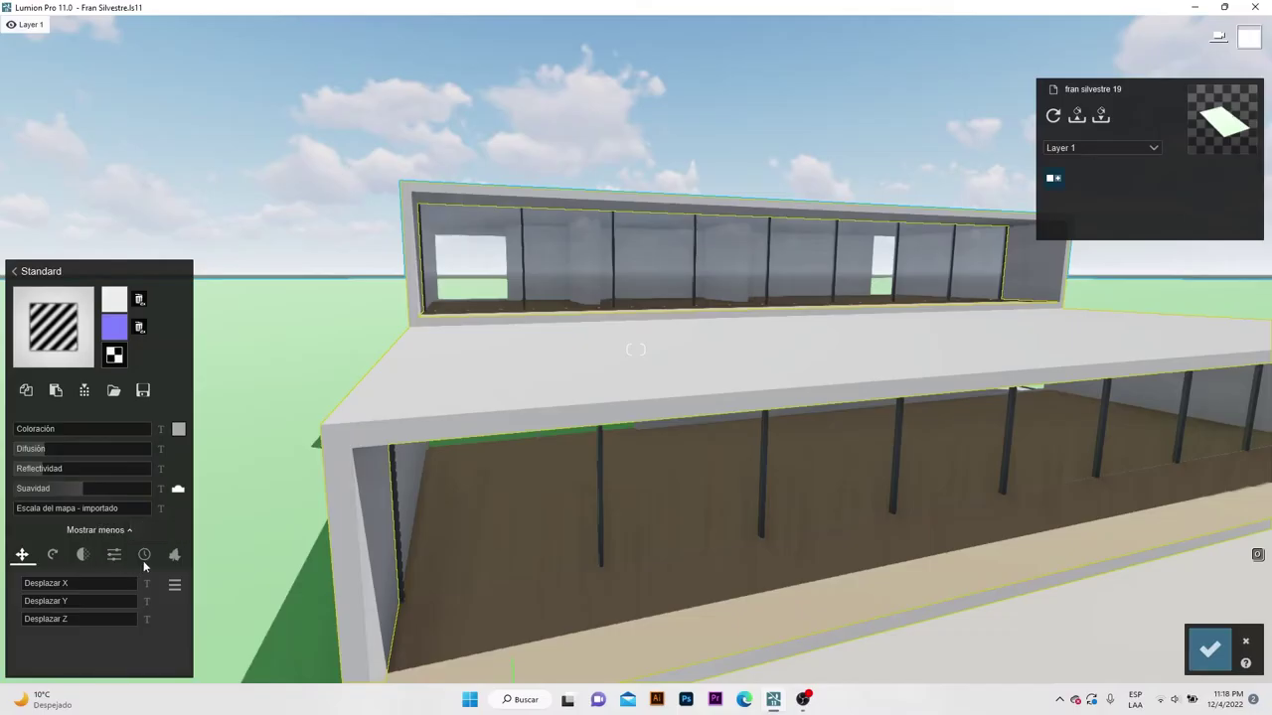
left_click(144, 560)
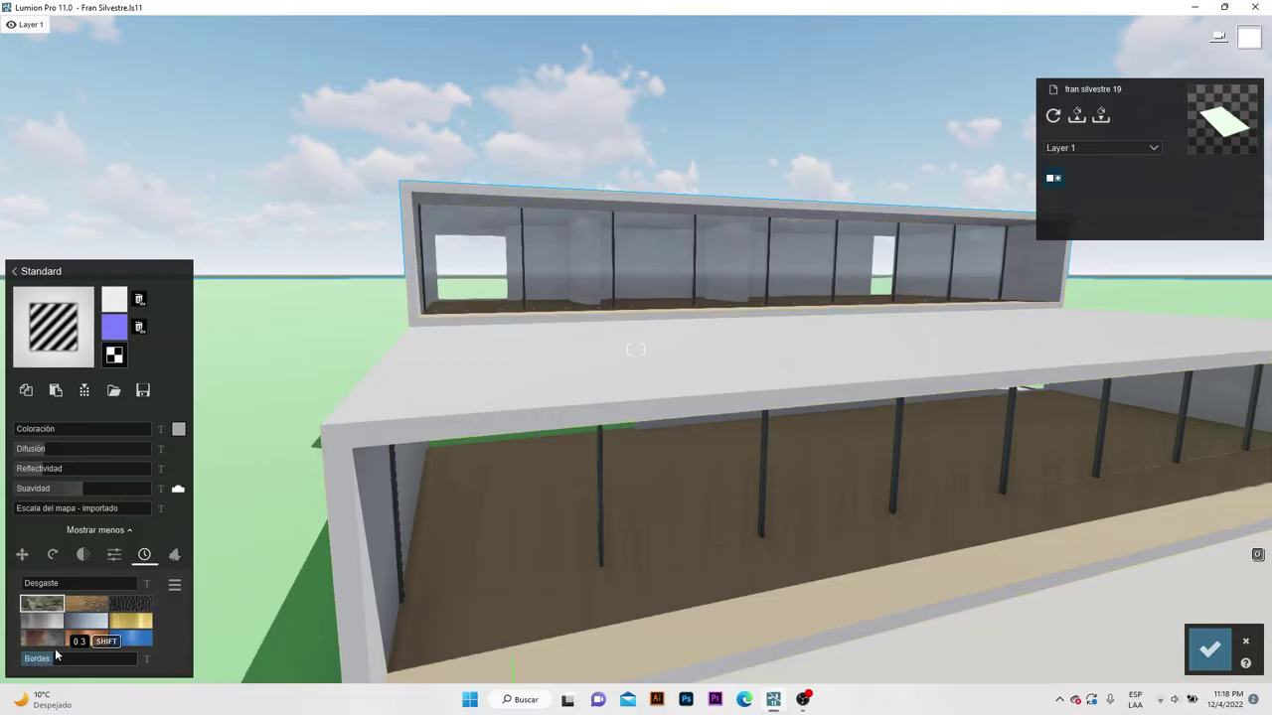
Assign the Standard material to the house's floors, with the porcelanato Blanco image from the Texturas folder as colour map.
key("s")
right_click_drag(616, 338, 624, 400)
right_click_drag(999, 451, 683, 586)
key("w")
left_click(689, 569)
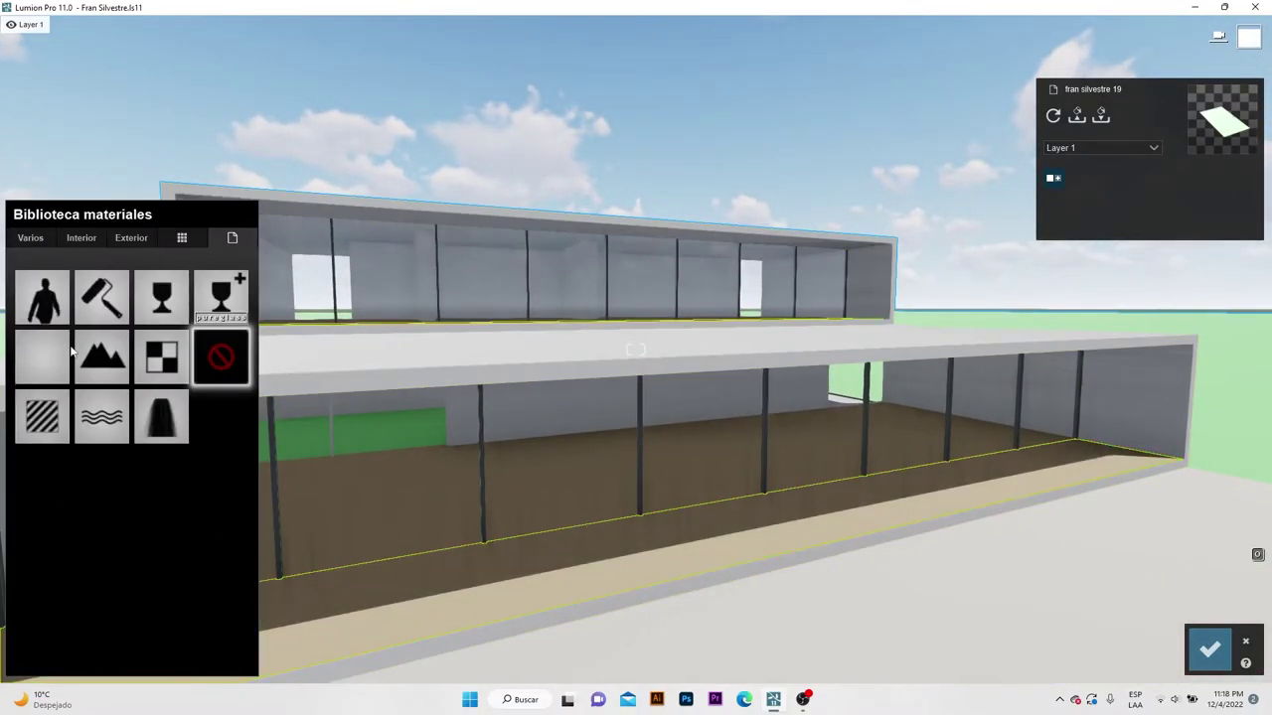
left_click(42, 415)
left_click(105, 254)
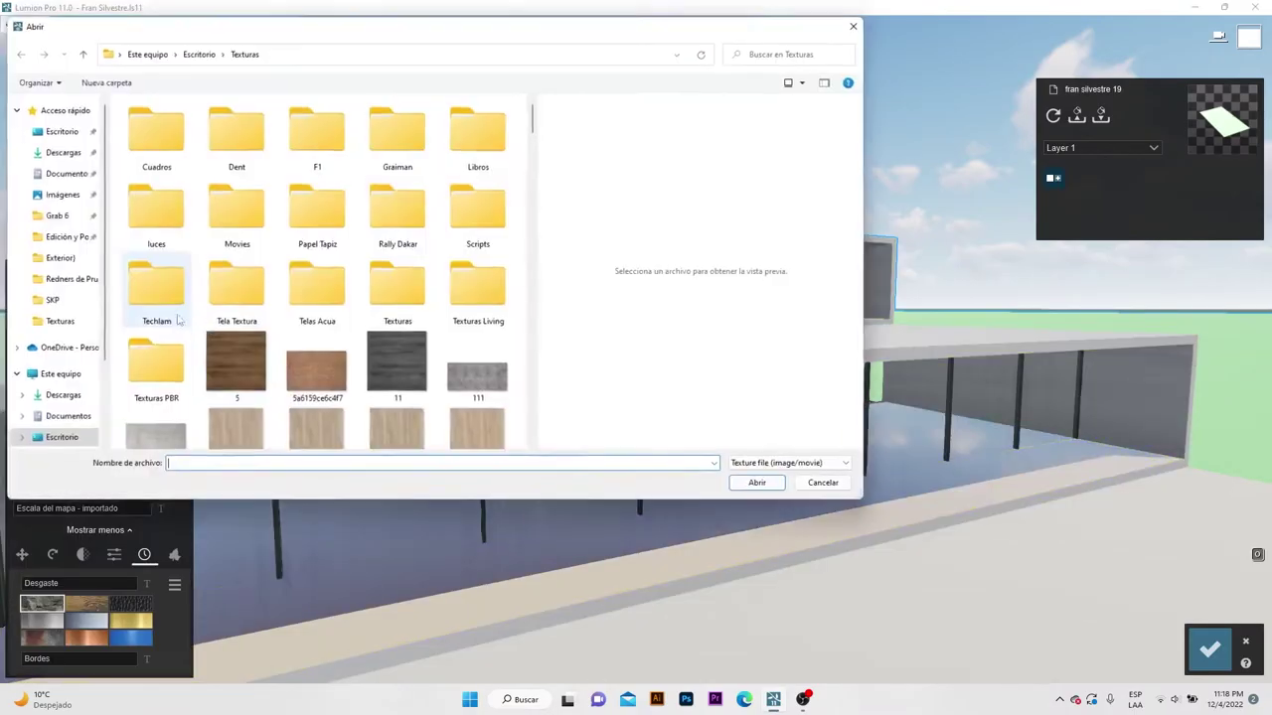
scroll(482, 372, "down", 12)
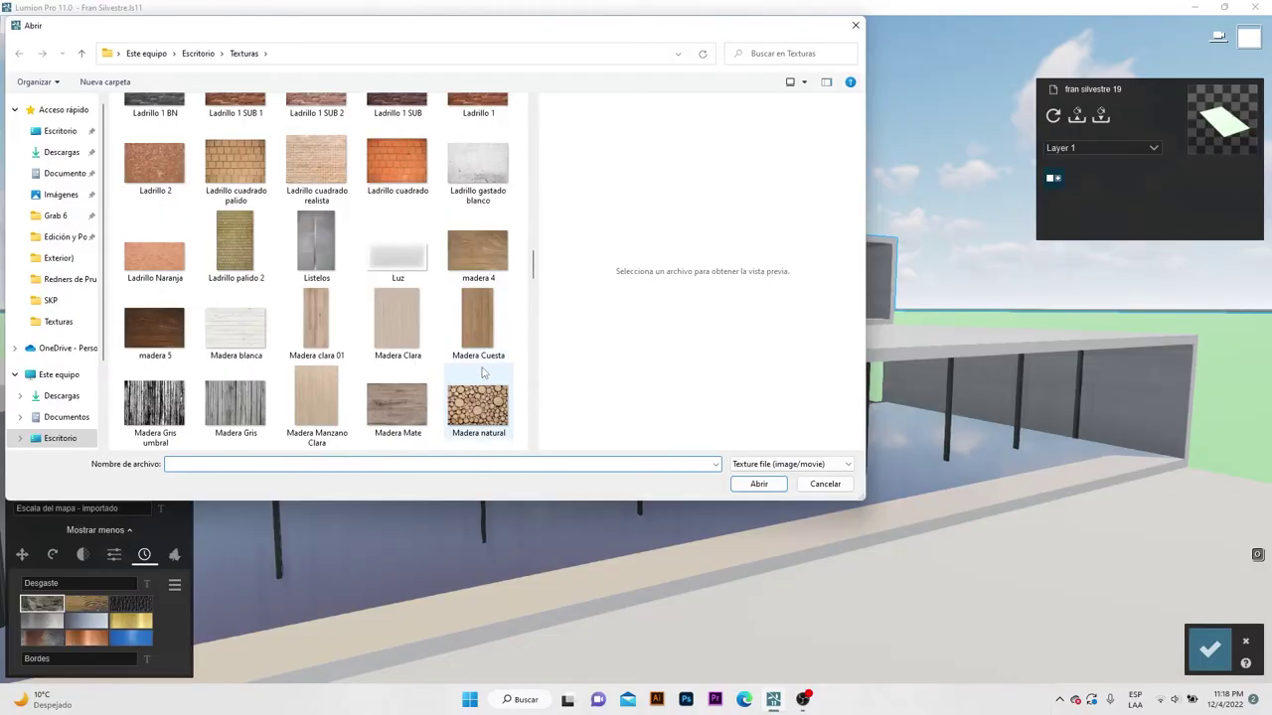
scroll(482, 371, "down", 10)
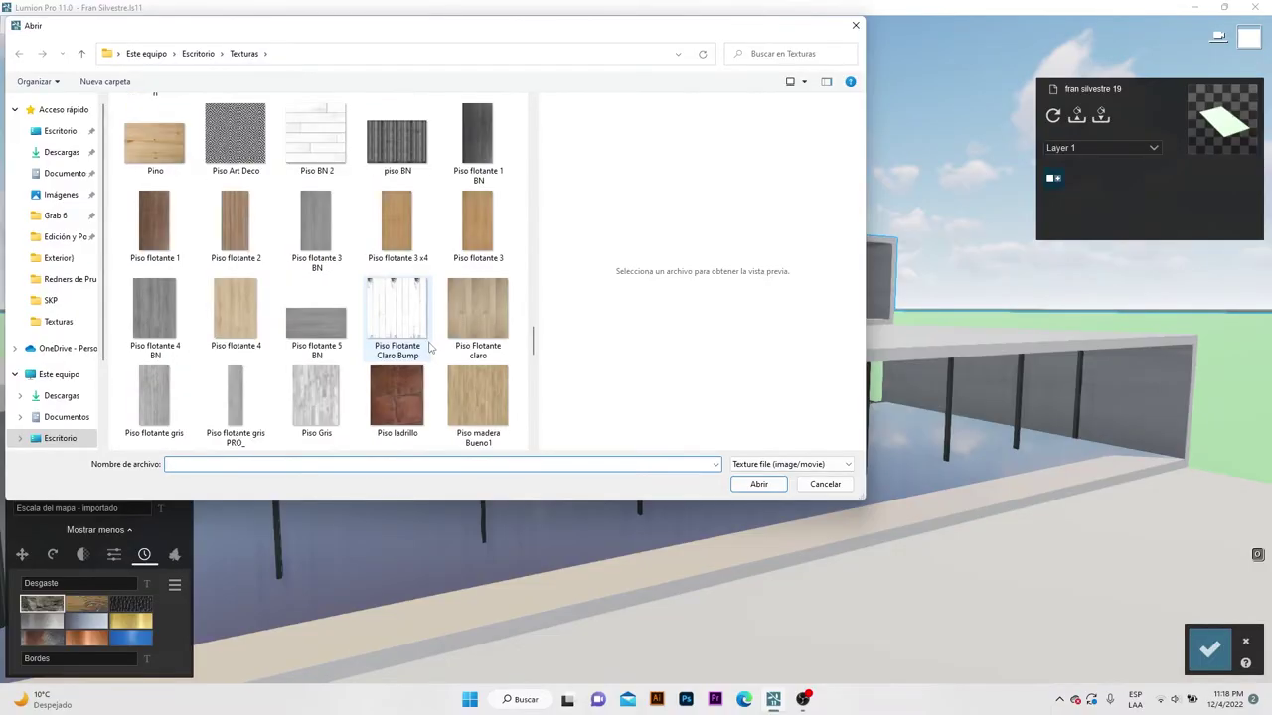
scroll(429, 346, "down", 6)
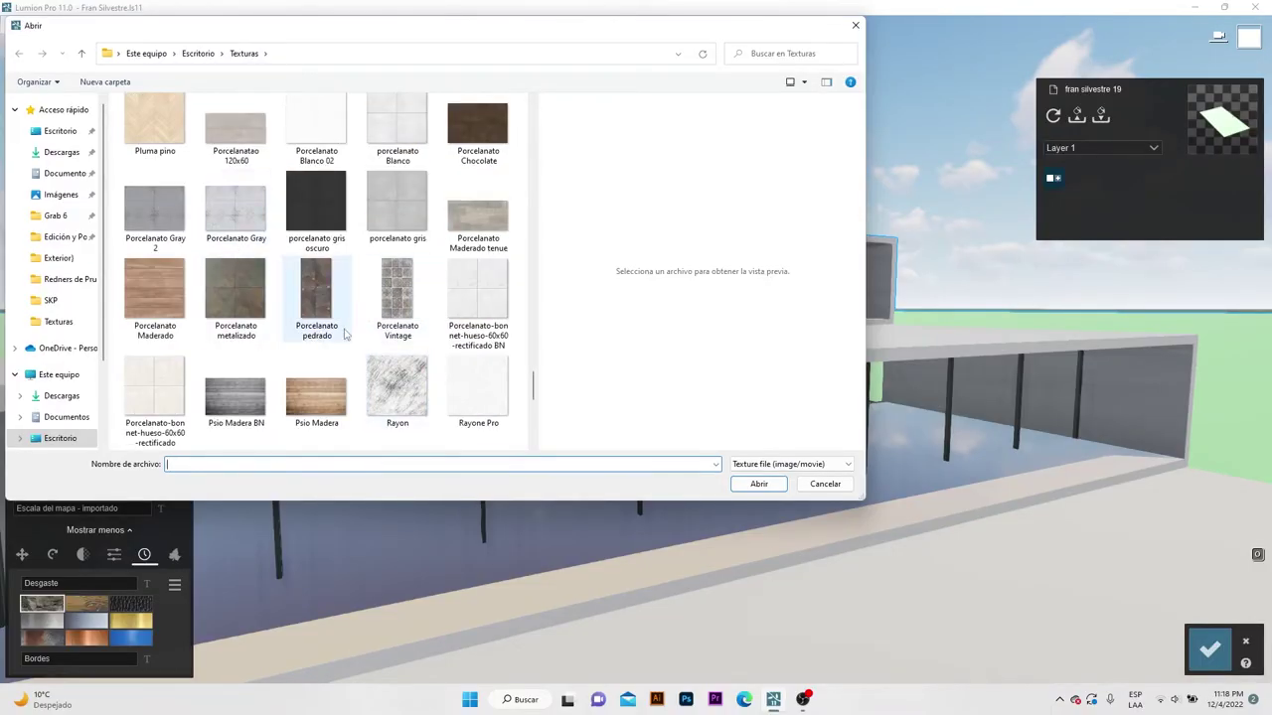
double_click(393, 127)
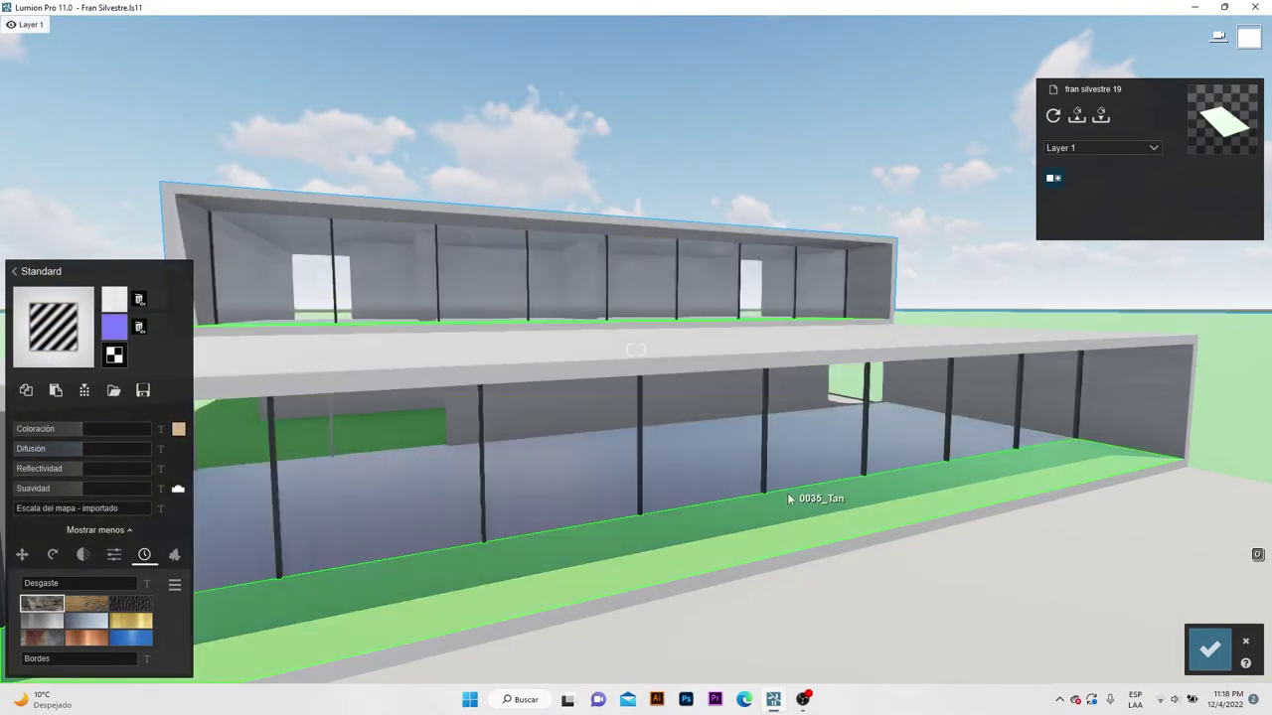
Set the floor material's map scale to about 1.0, lower its diffusion and reflectivity, and reduce its colouring to zero.
key("w")
right_click_drag(711, 473, 712, 475)
key("w")
key("e")
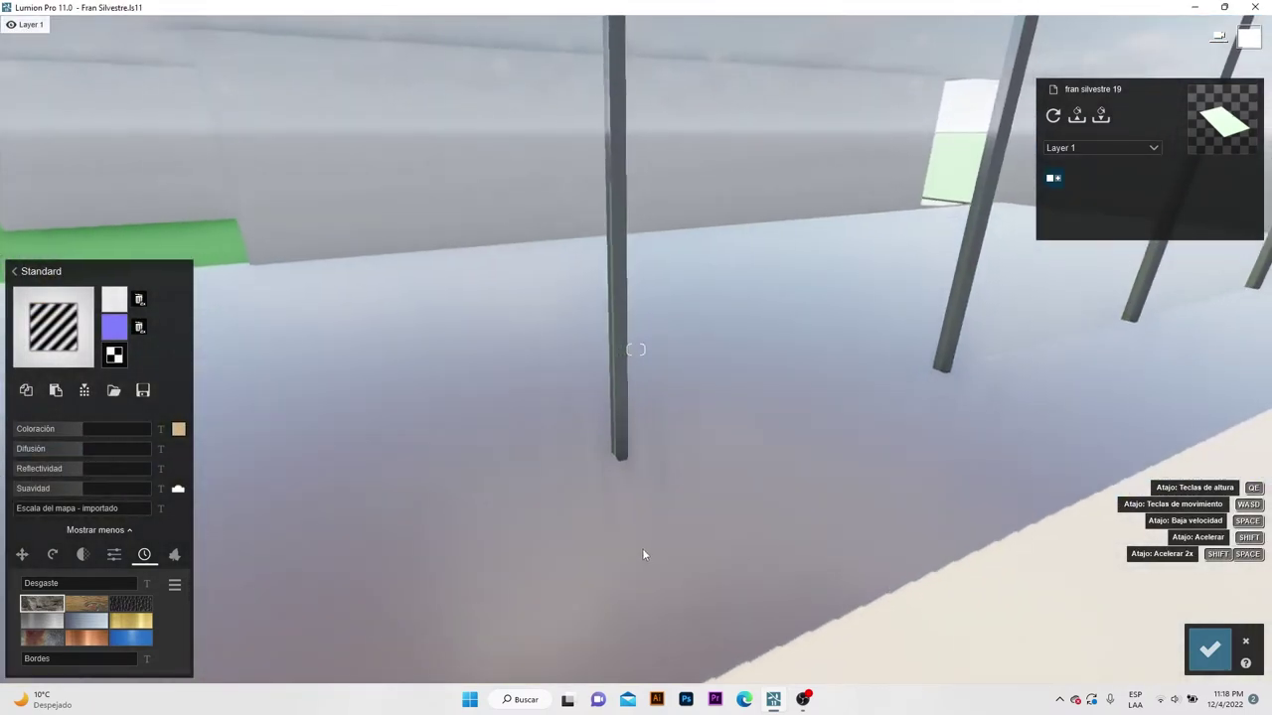
key("w")
left_click_drag(32, 513, 47, 514)
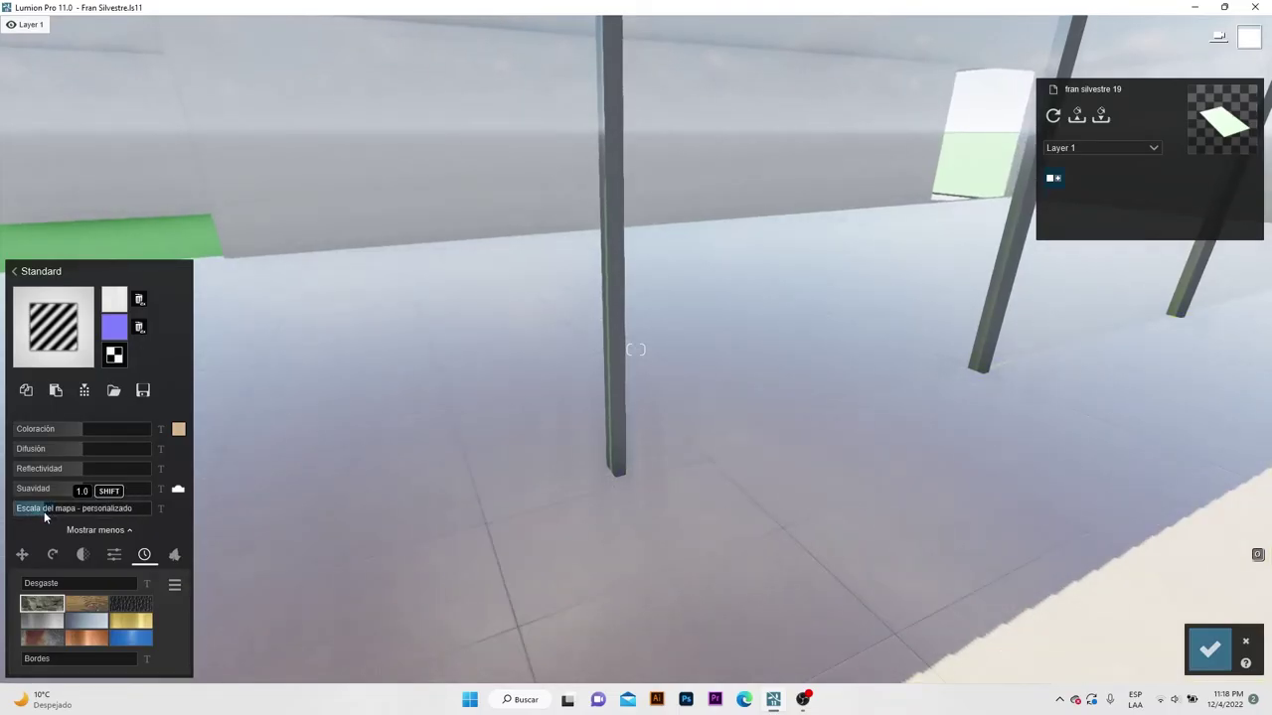
left_click_drag(62, 454, 2, 428)
Assign the Standard material to the window frames, colour it black and lower its diffusion and reflectivity slightly.
key("s")
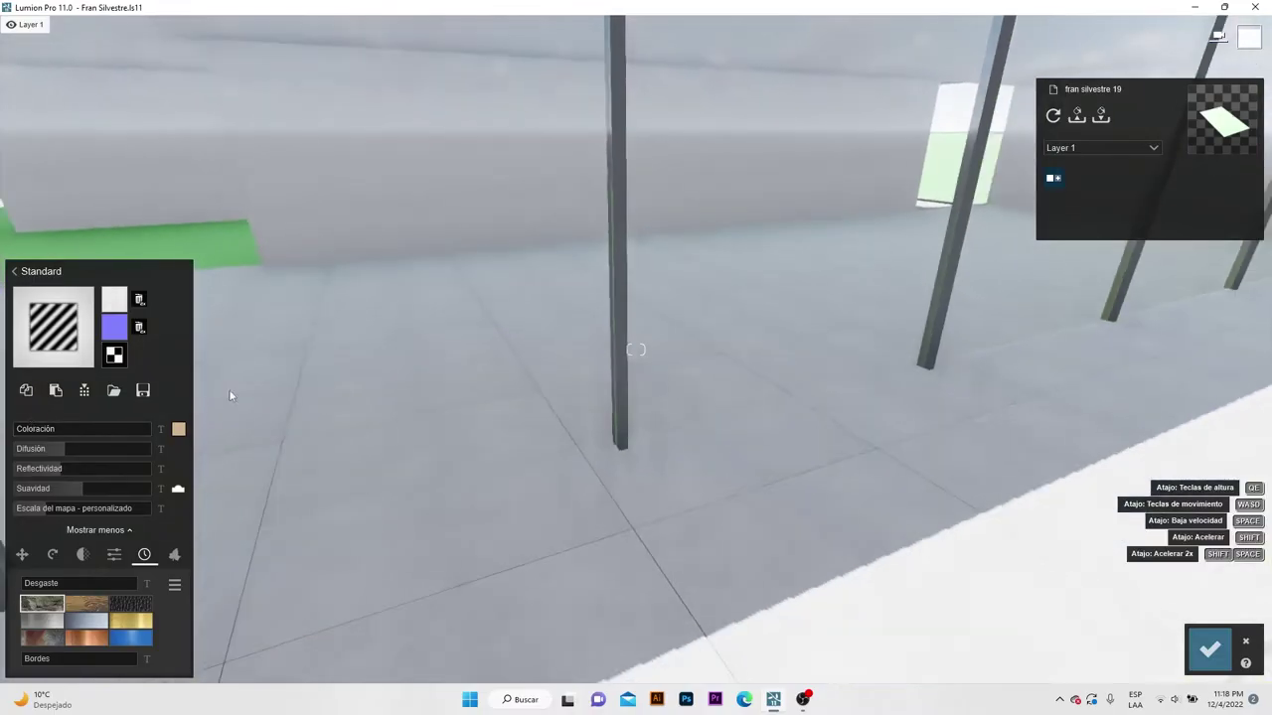
left_click(623, 311)
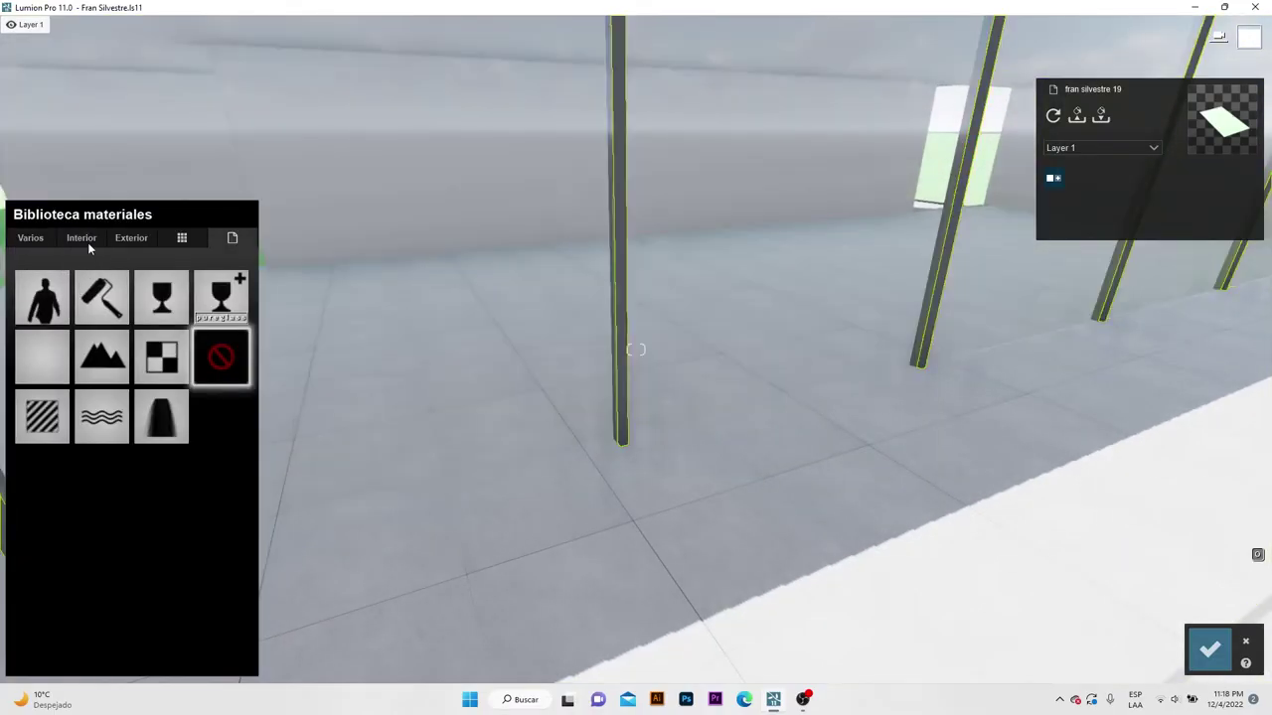
left_click(42, 417)
left_click(178, 428)
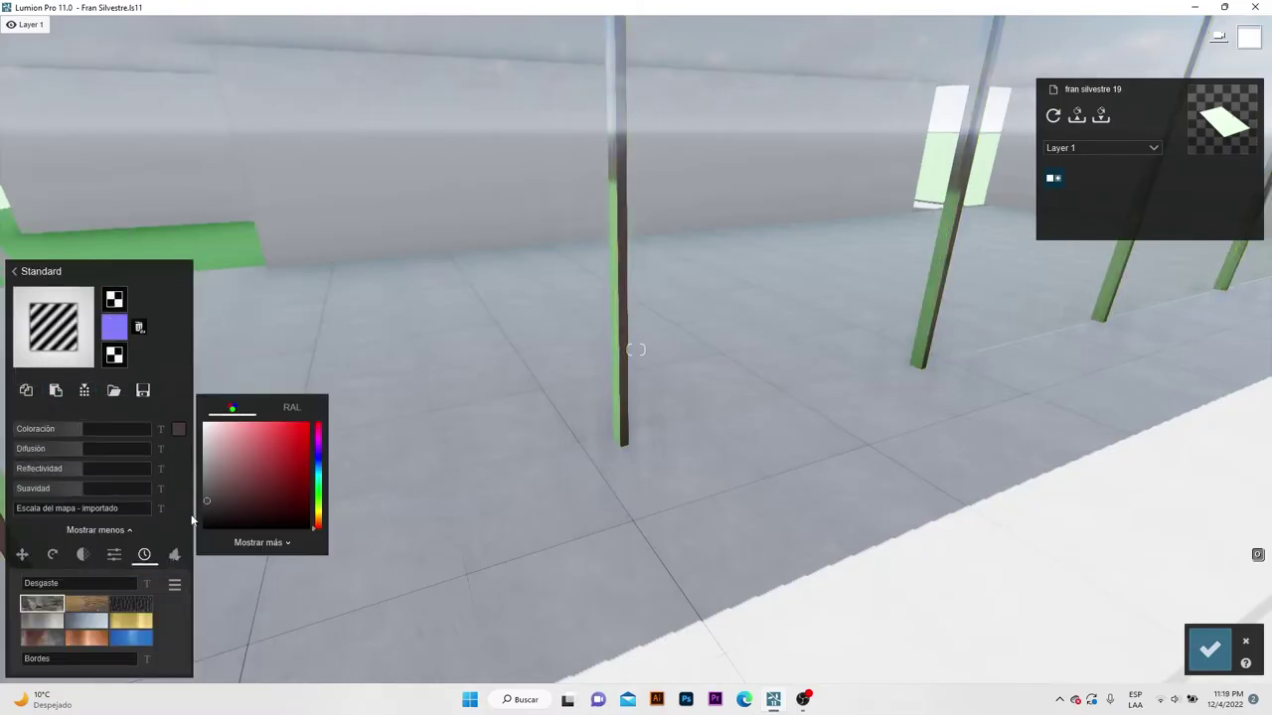
left_click_drag(76, 454, 67, 474)
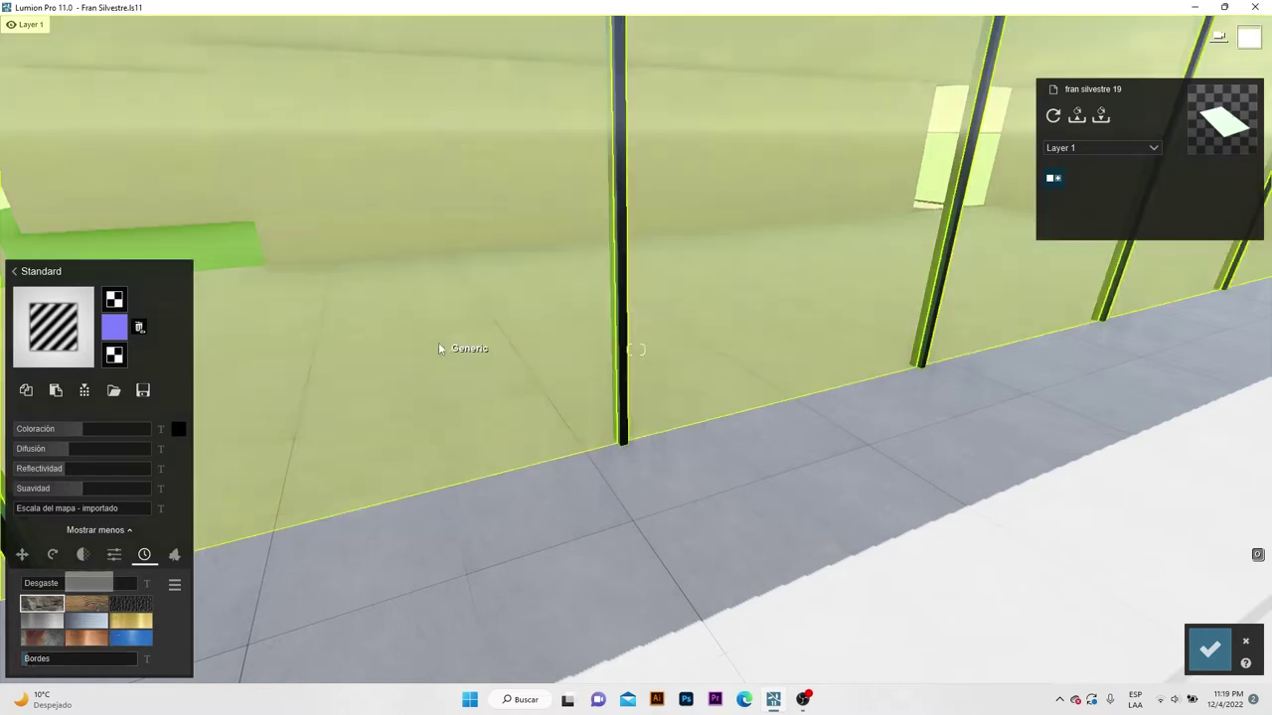
Save the material changes and lower the landscape terrain that pokes through the pool's near corner.
key("s")
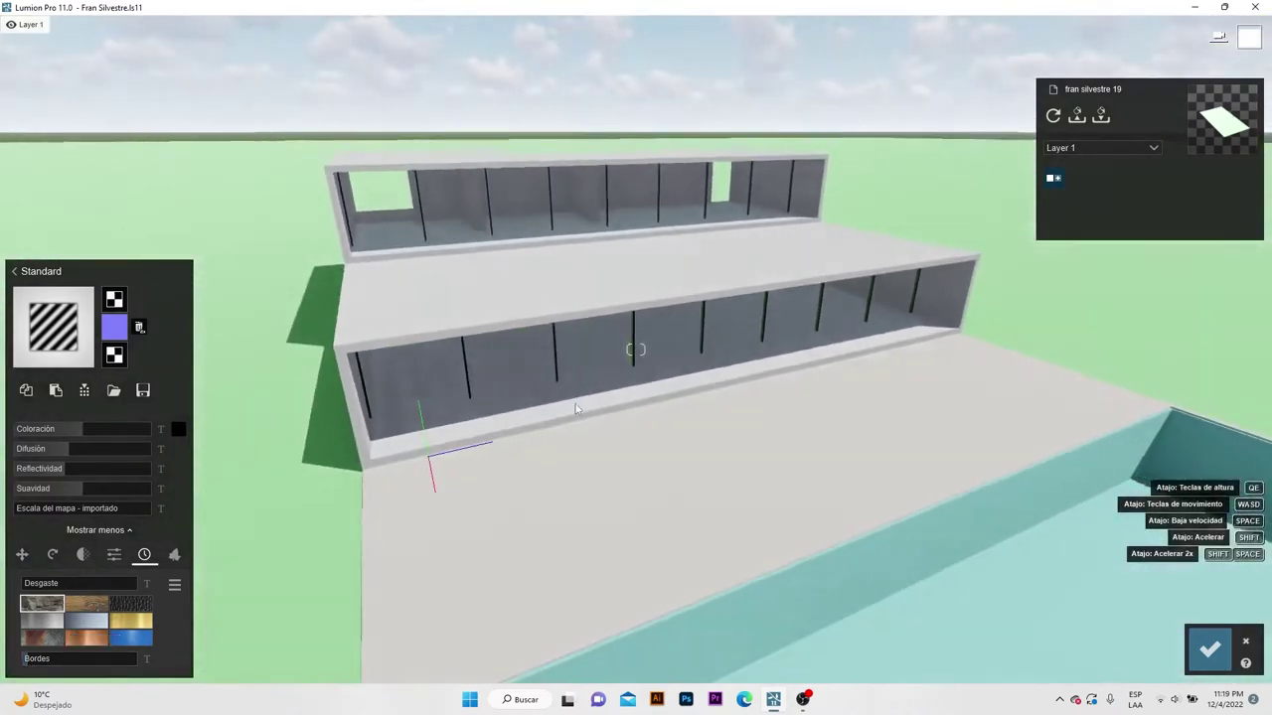
right_click_drag(575, 408, 913, 471)
key("s")
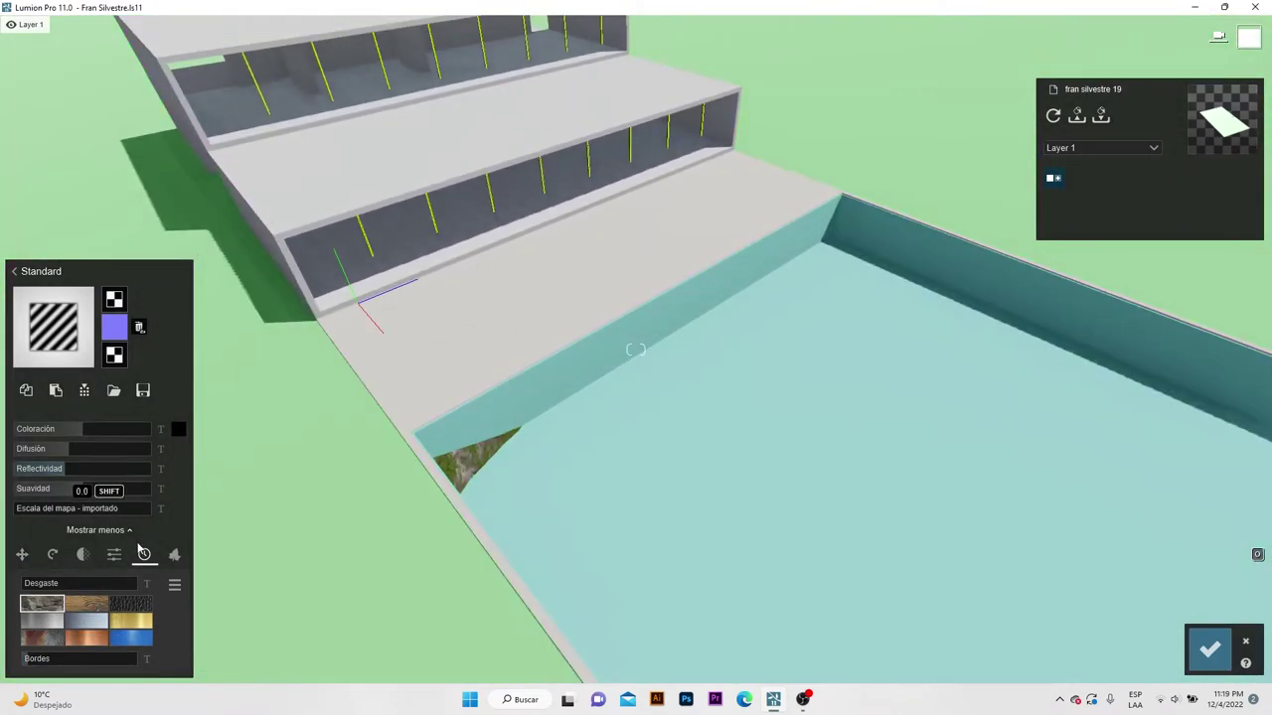
left_click(1210, 648)
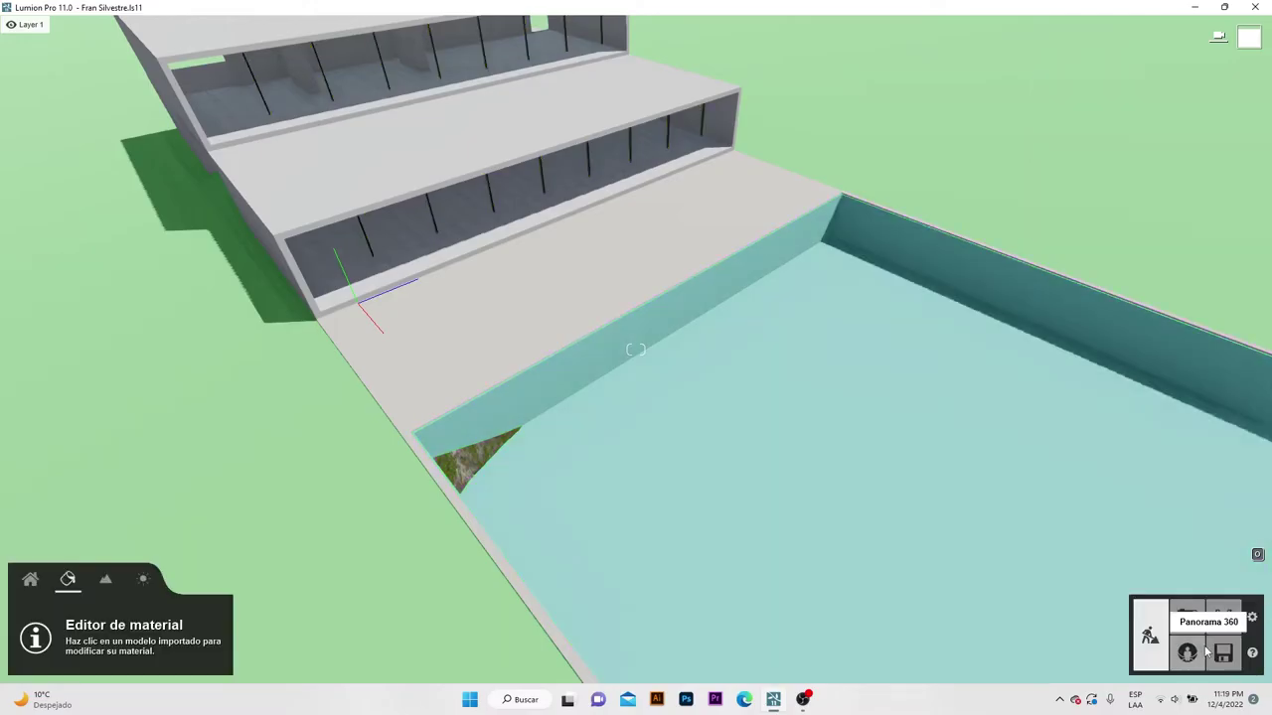
left_click(104, 581)
left_click(31, 622)
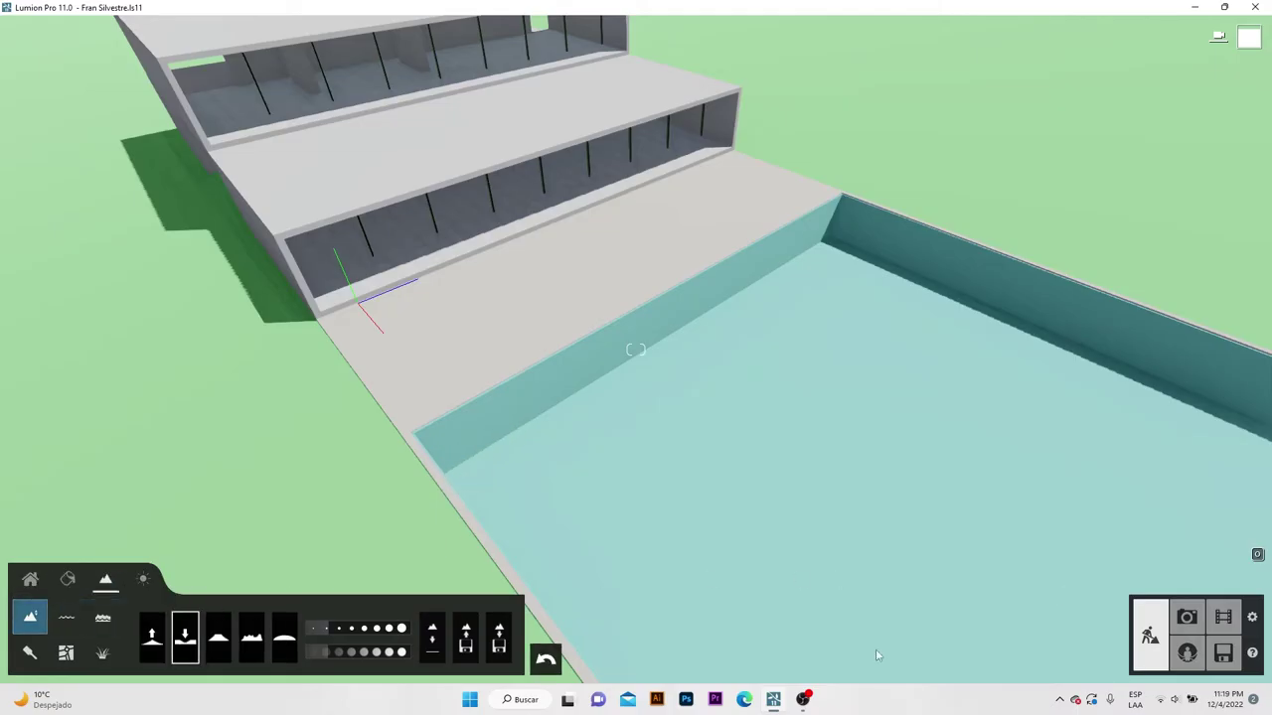
Apply the exterior Concrete Polished 001 2K material to the terrace between the house and the pool.
left_click(70, 580)
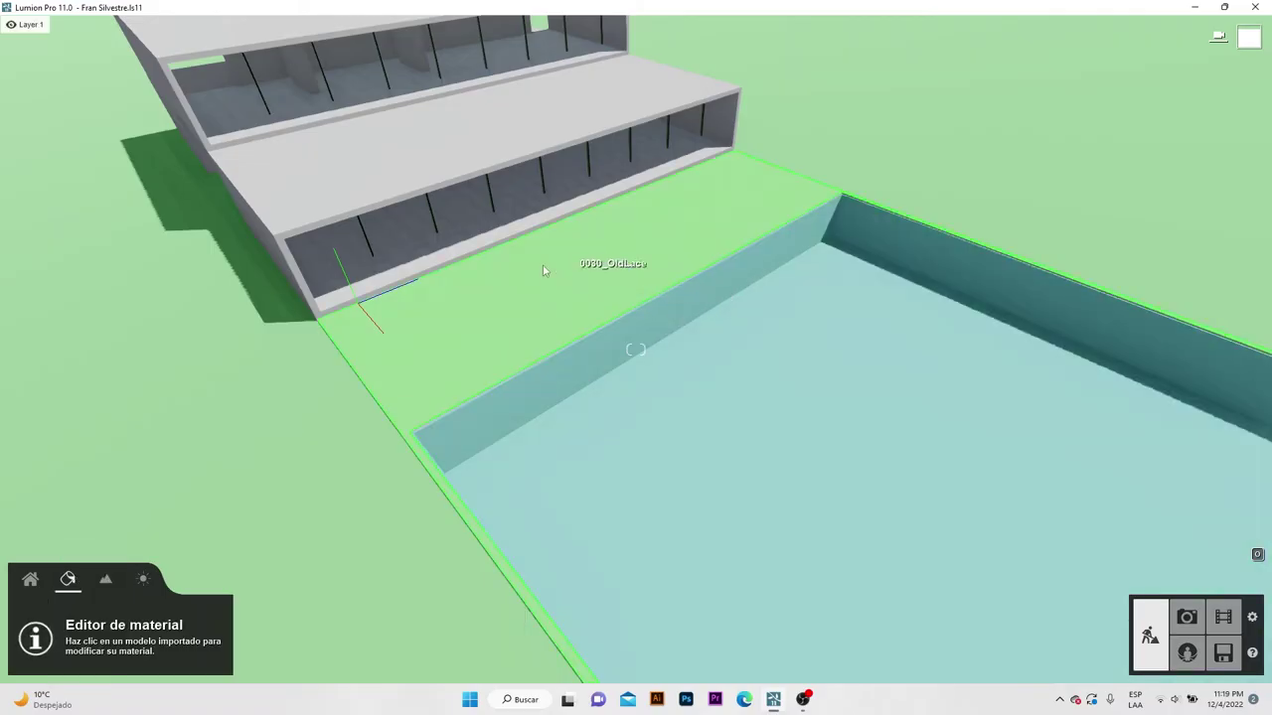
key("w")
right_click_drag(562, 309, 457, 312)
key("w")
right_click_drag(596, 279, 535, 268)
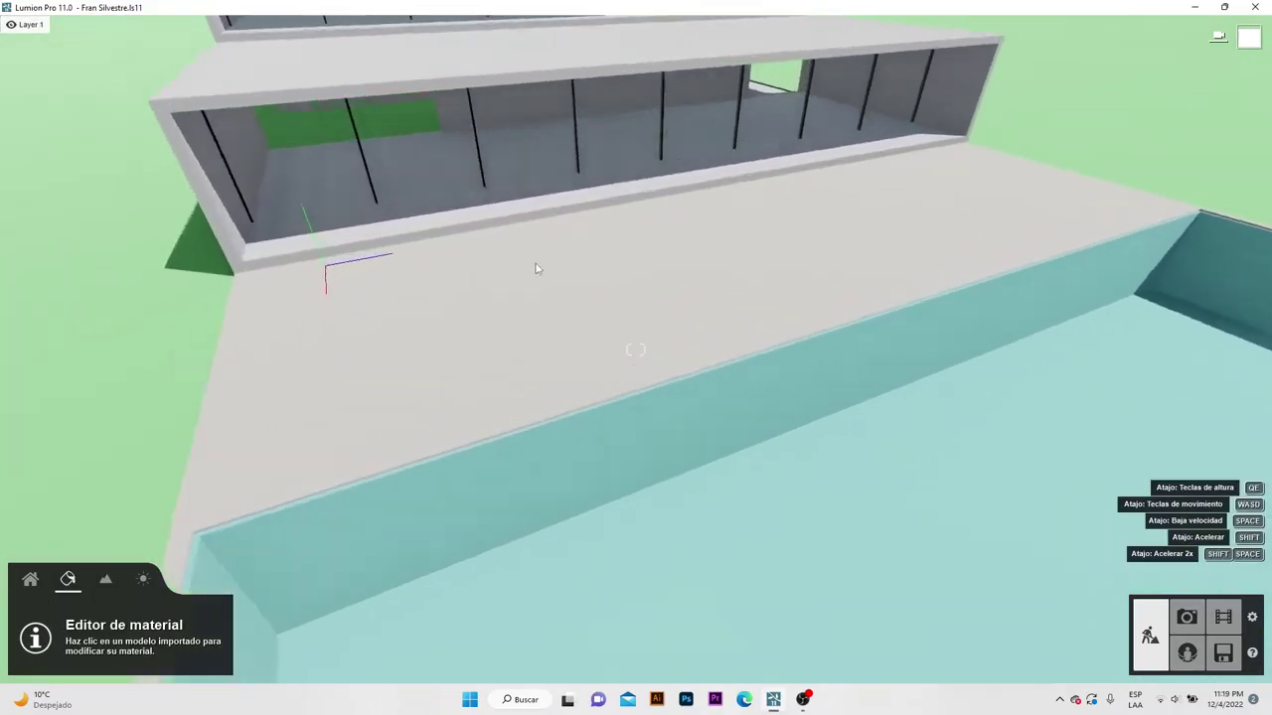
key("w")
right_click_drag(646, 327, 587, 327)
left_click(587, 337)
left_click(131, 237)
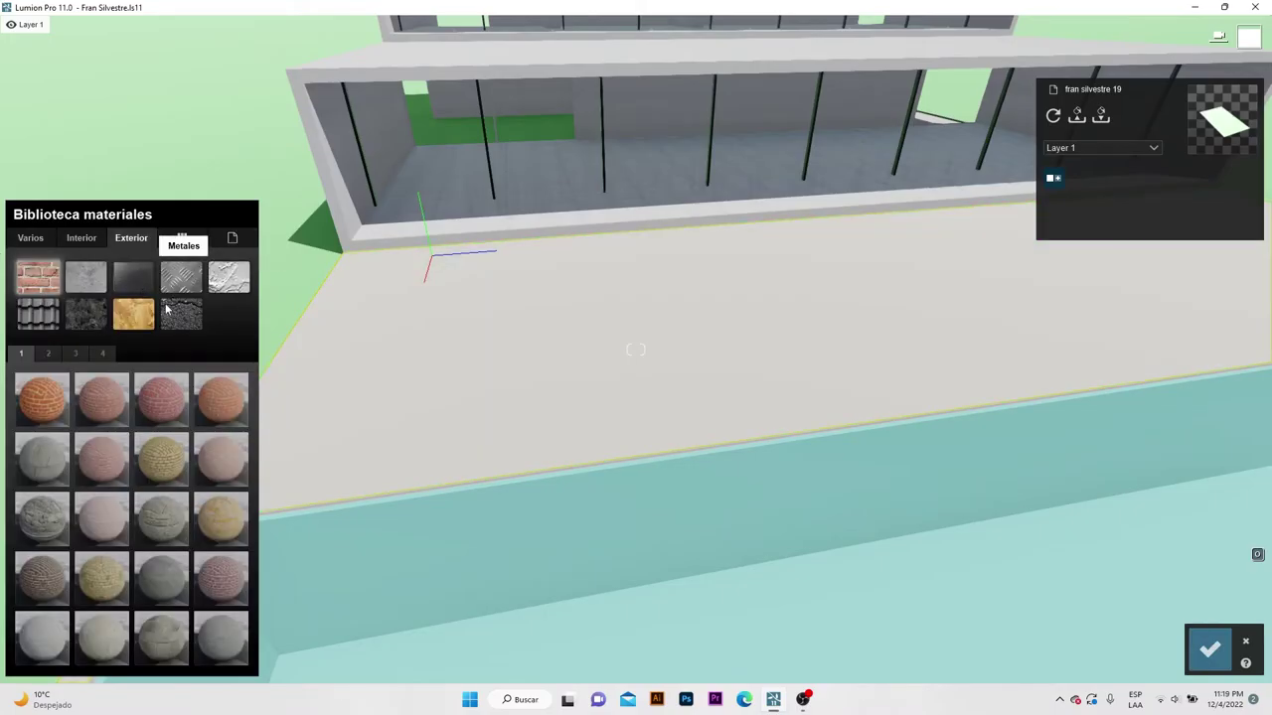
left_click(74, 282)
left_click(100, 355)
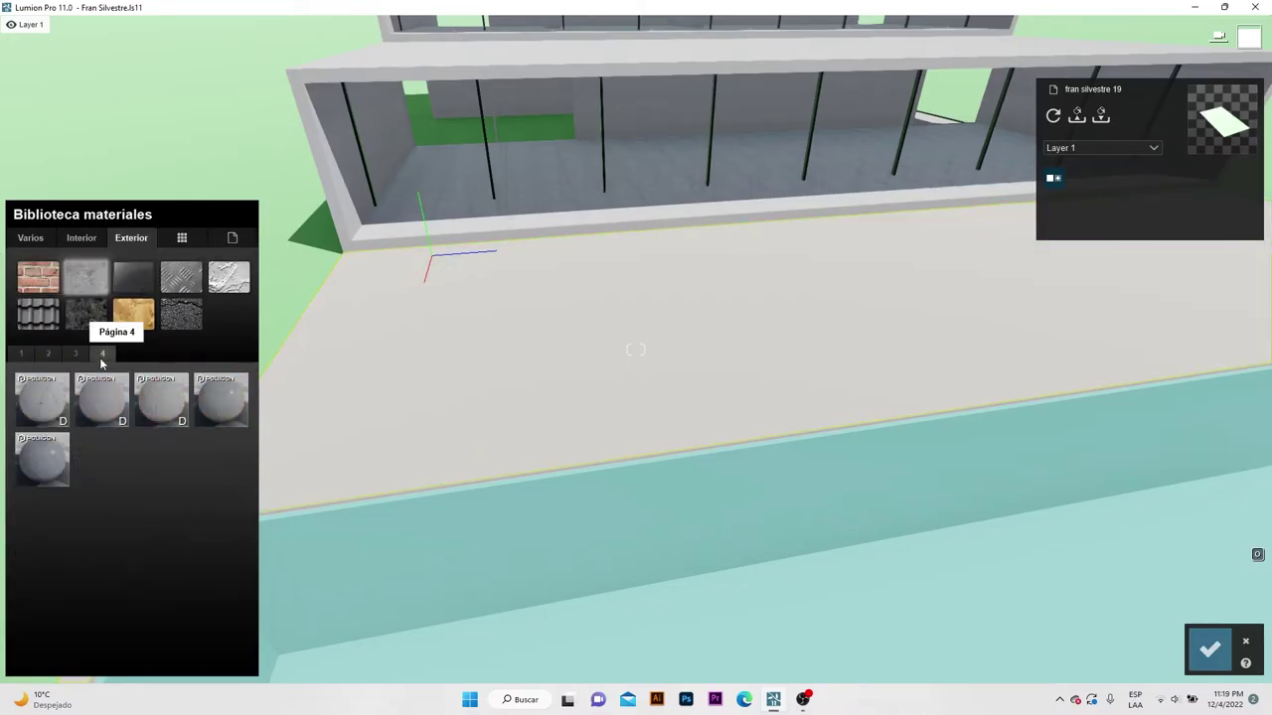
left_click(224, 416)
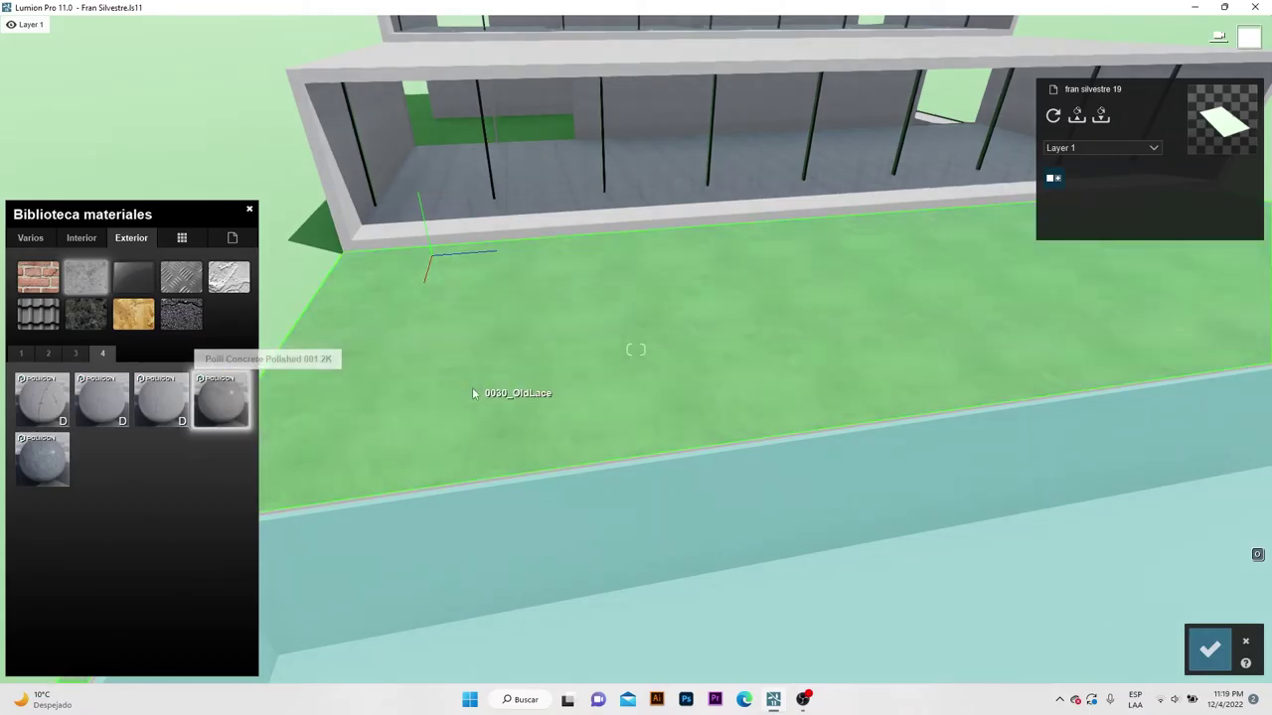
Apply the interior tile material Tiles Alt 025 003 to the pool basin, with diffusion about 0.7 and lowered reflectivity.
scroll(625, 382, "down", 2)
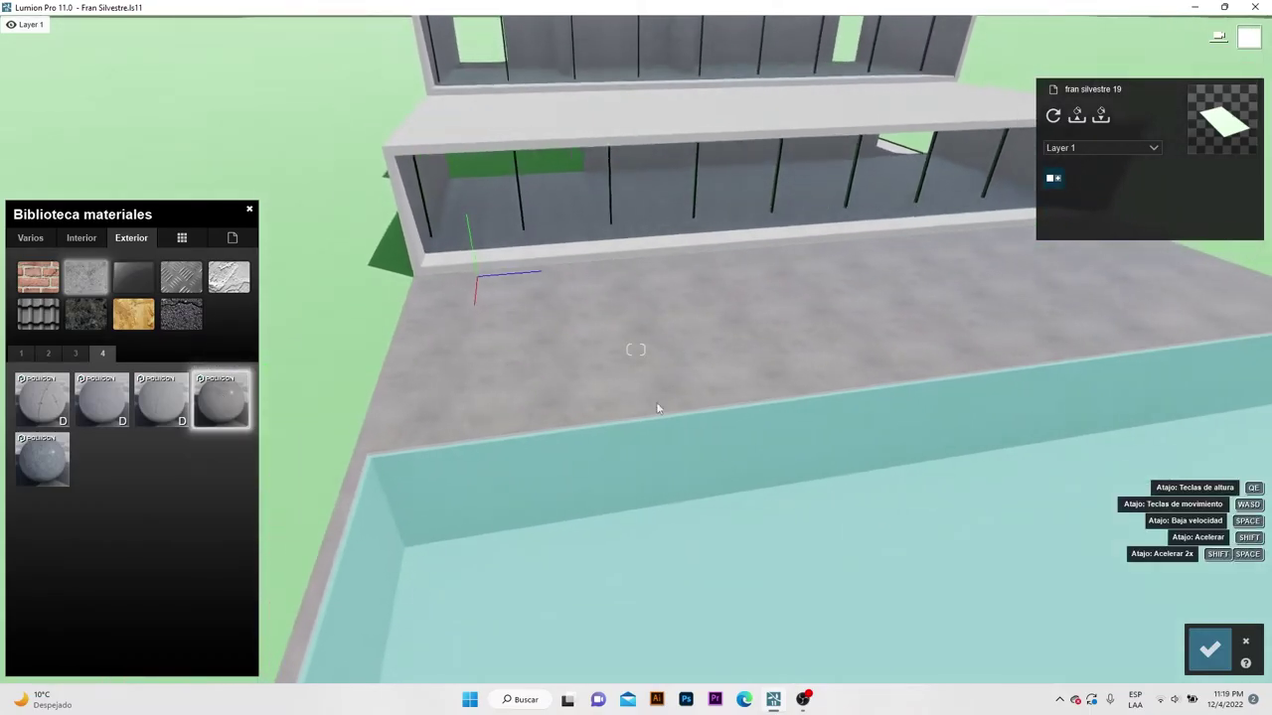
right_click_drag(426, 319, 599, 456)
left_click(599, 456)
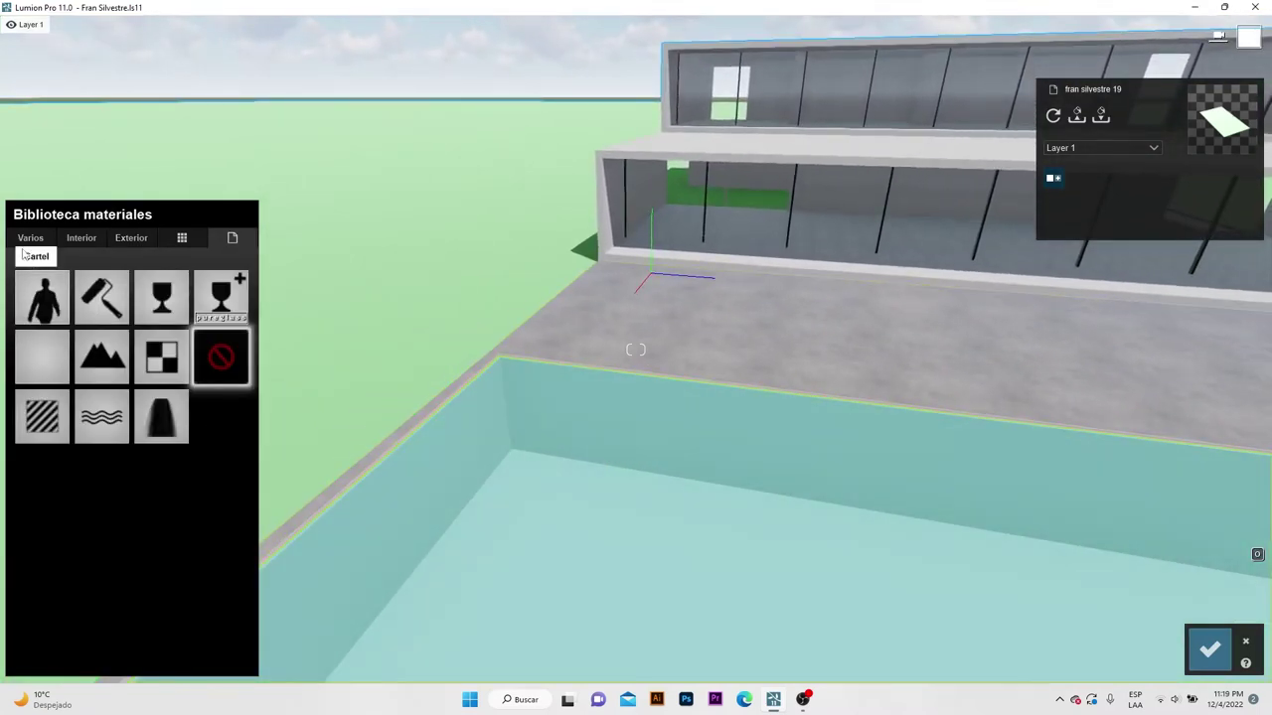
left_click(81, 238)
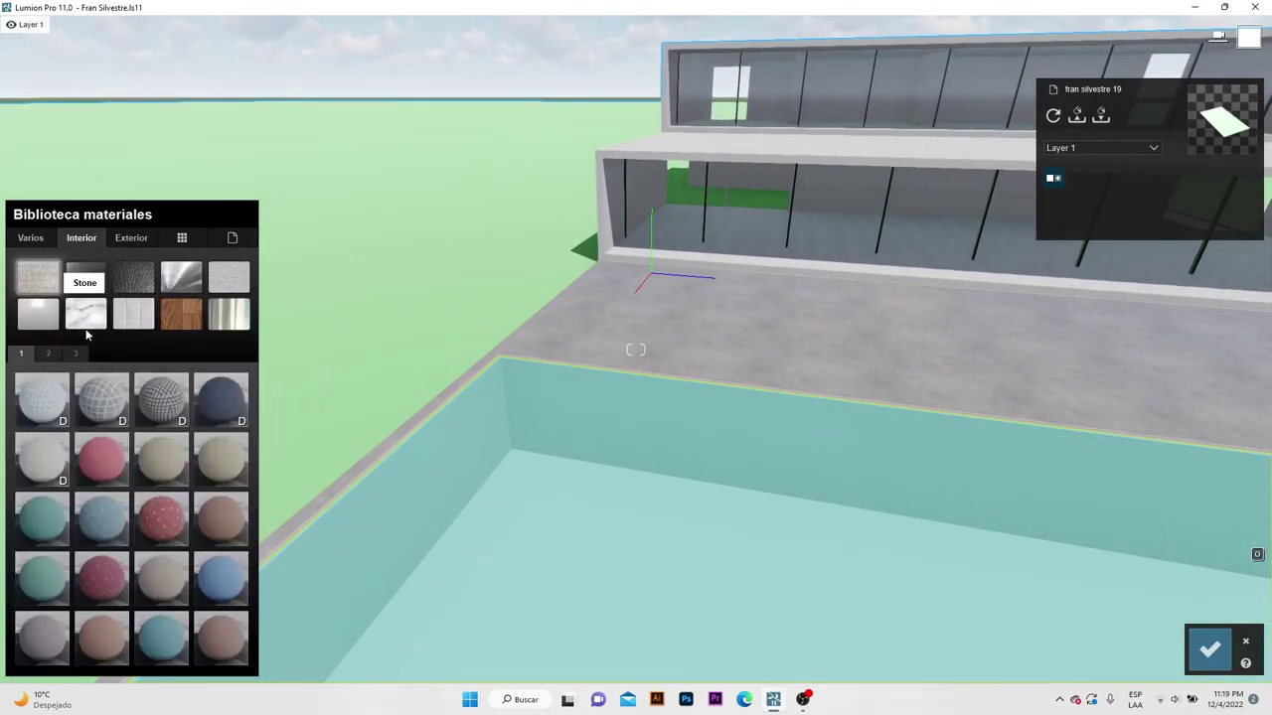
left_click(128, 319)
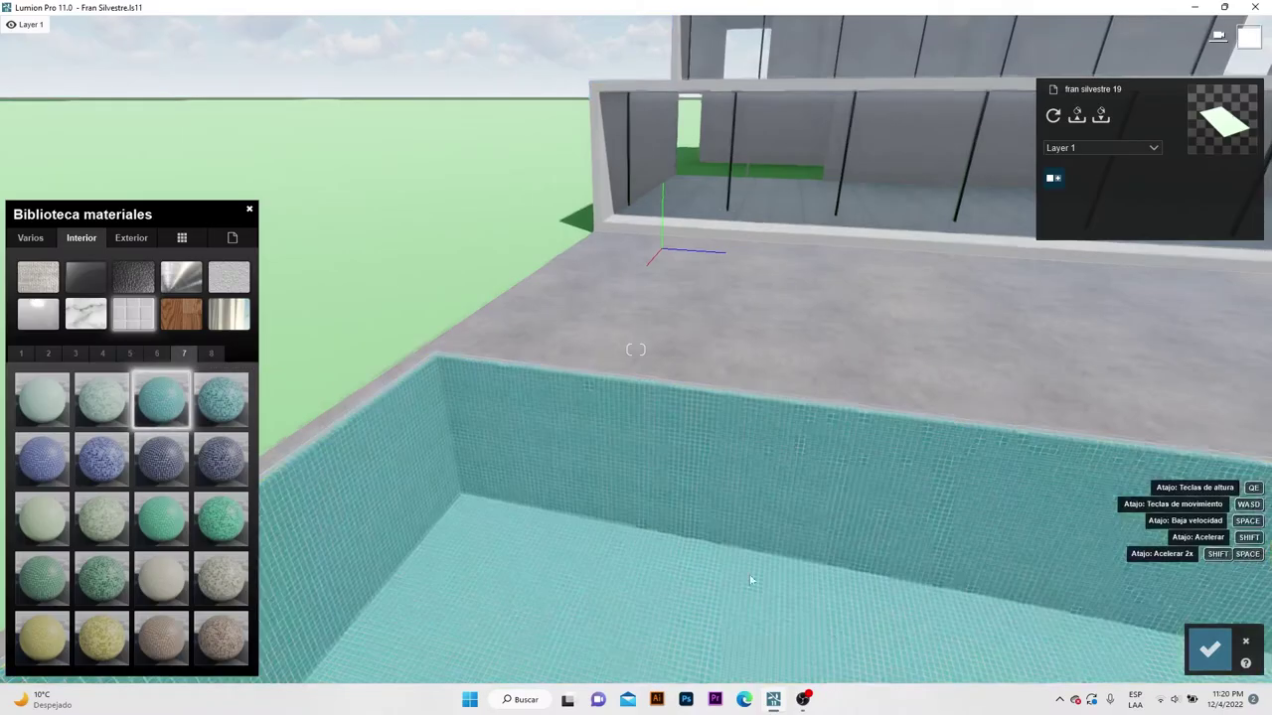
scroll(707, 542, "up", 3)
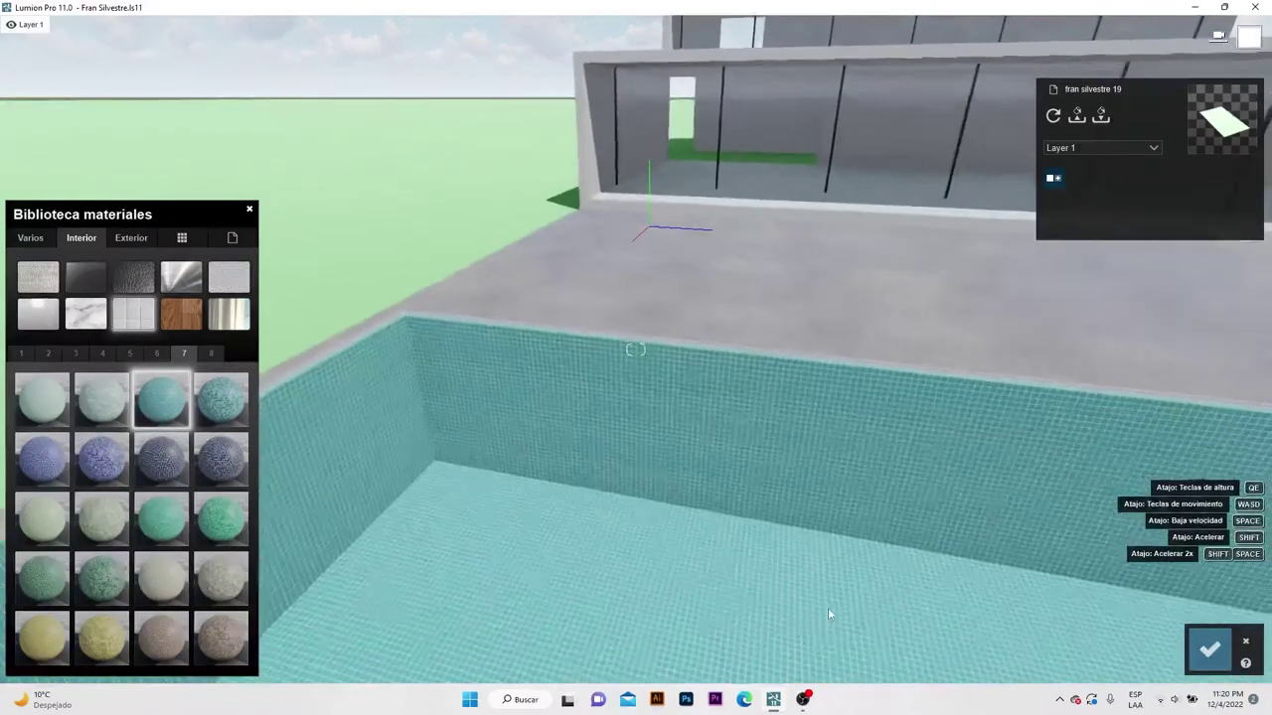
left_click(161, 397)
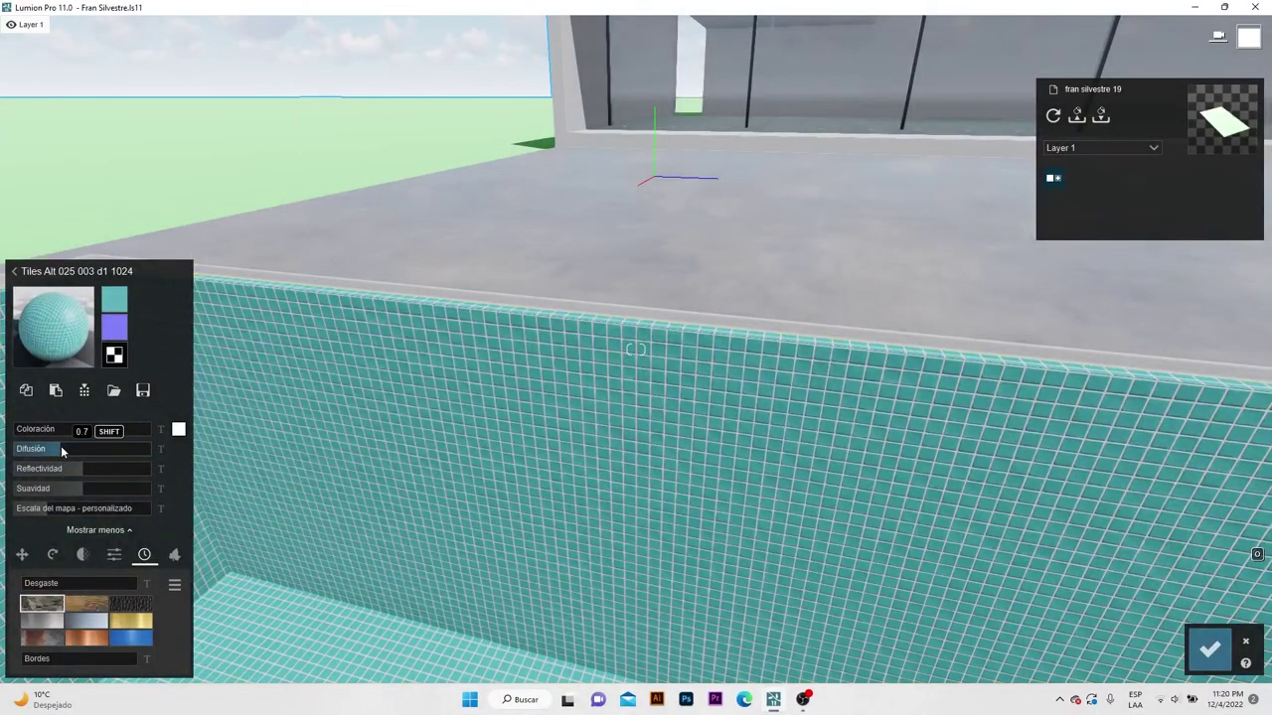
left_click(60, 476)
Place a rectangular water surface over the pool basin and raise its level closer to the rim.
scroll(453, 394, "down", 5)
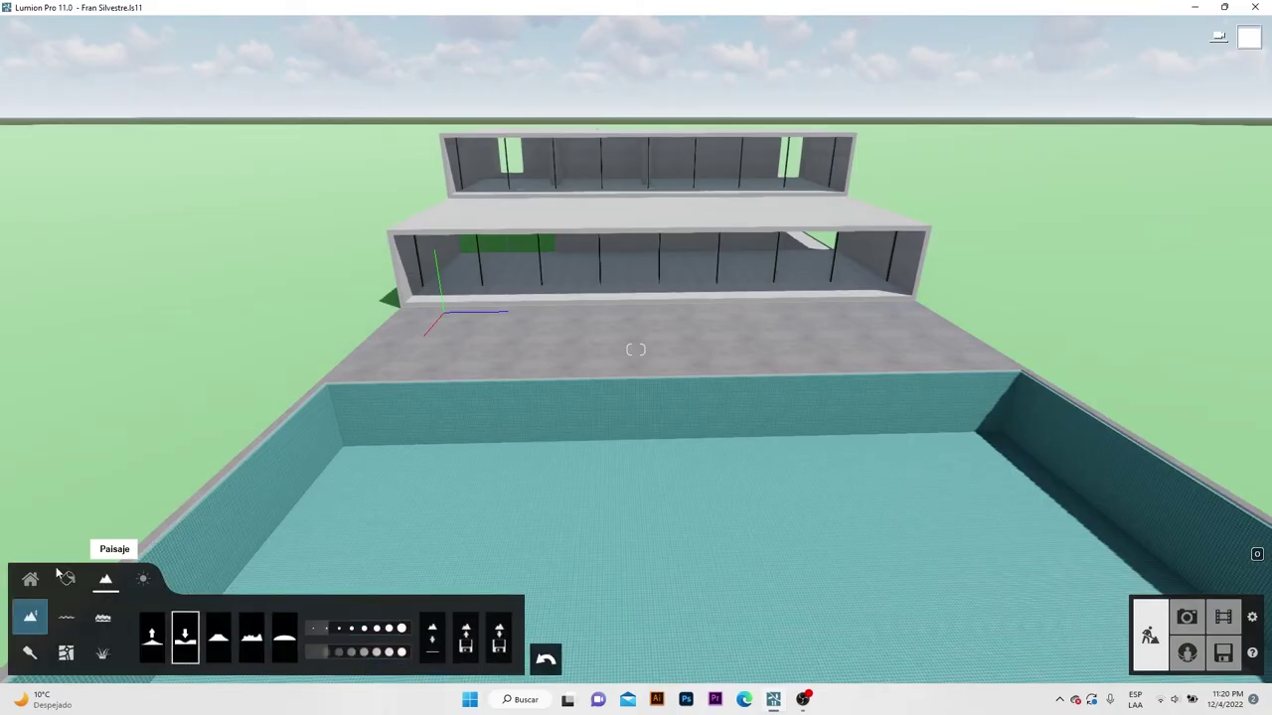
left_click(60, 620)
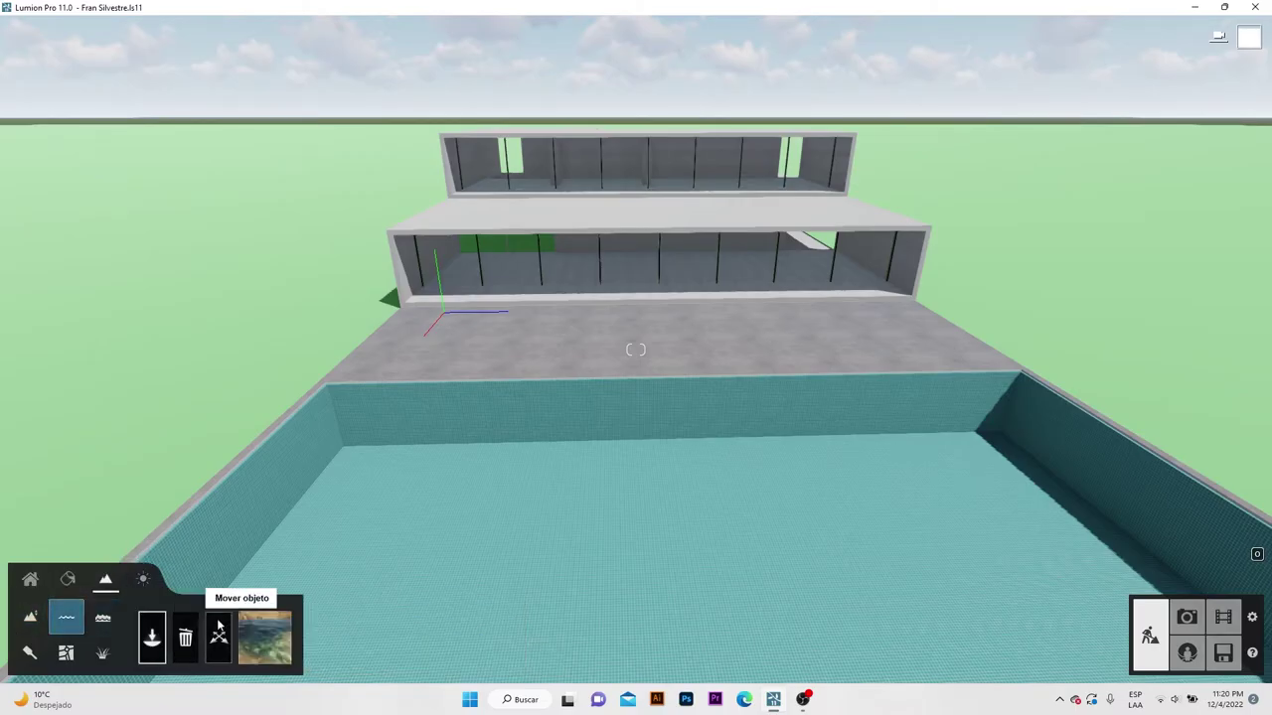
scroll(253, 536, "down", 10)
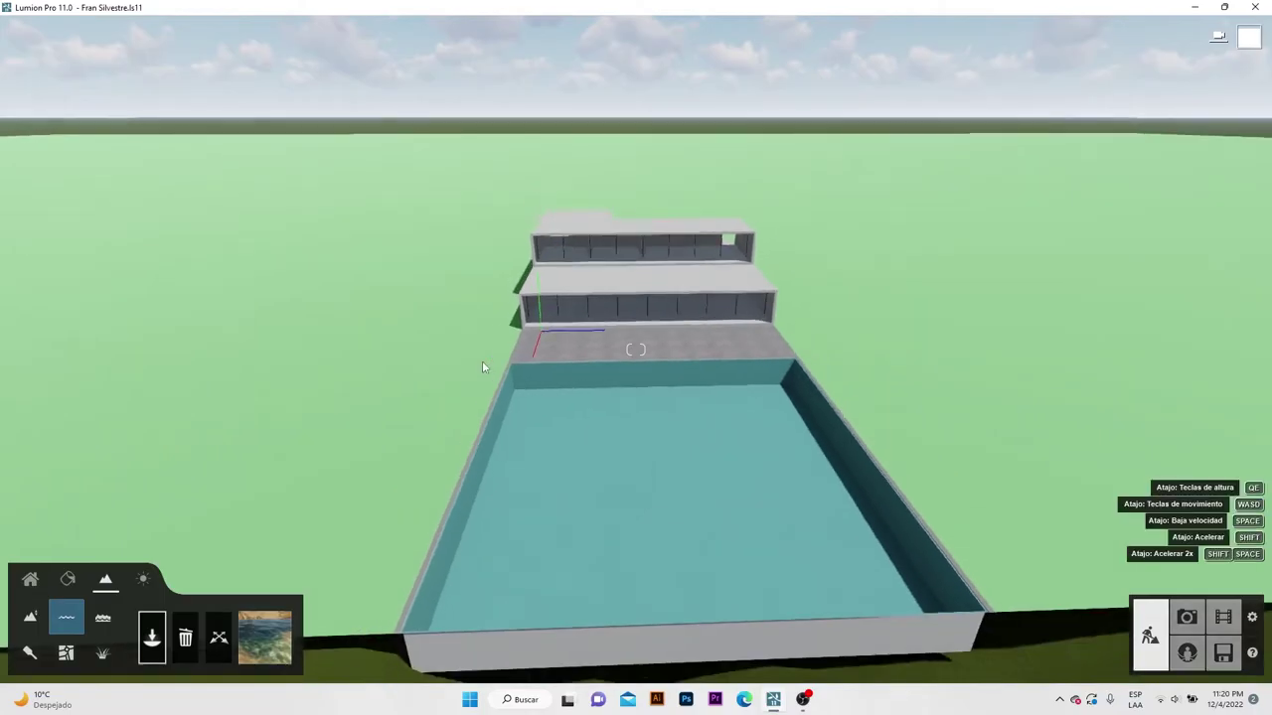
left_click_drag(523, 355, 912, 601)
scroll(581, 456, "up", 5)
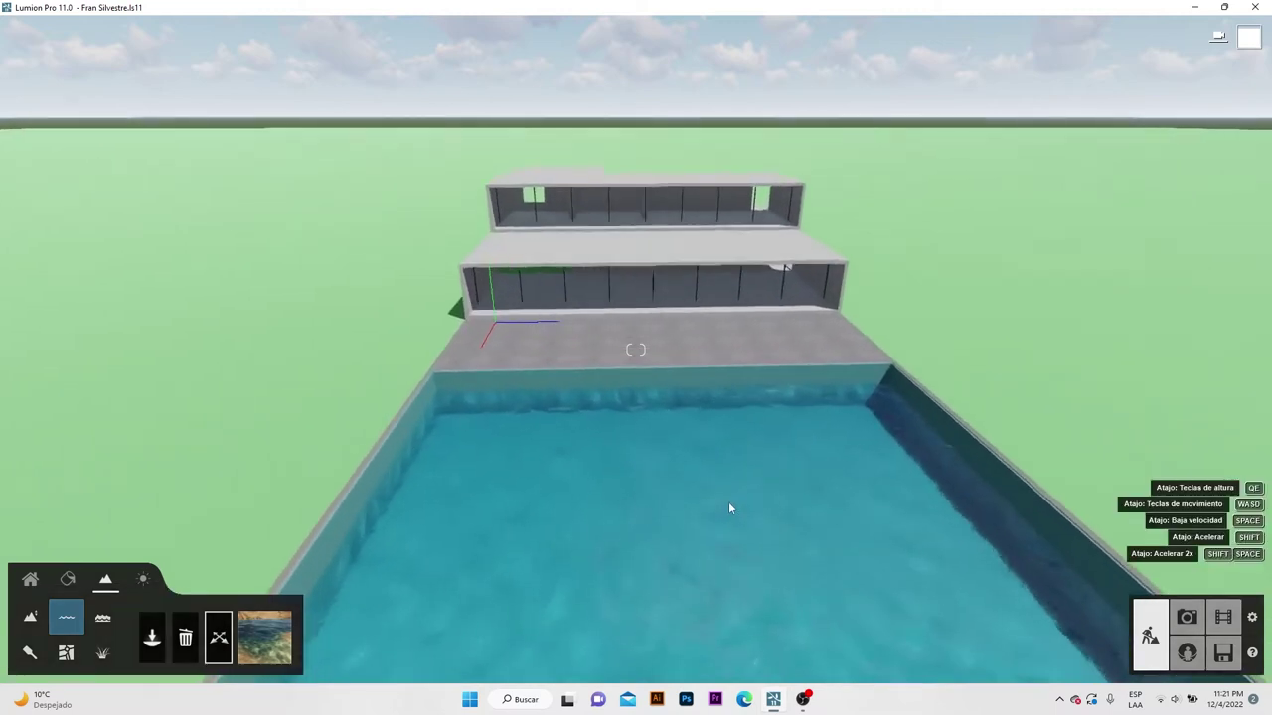
left_click_drag(688, 522, 688, 485)
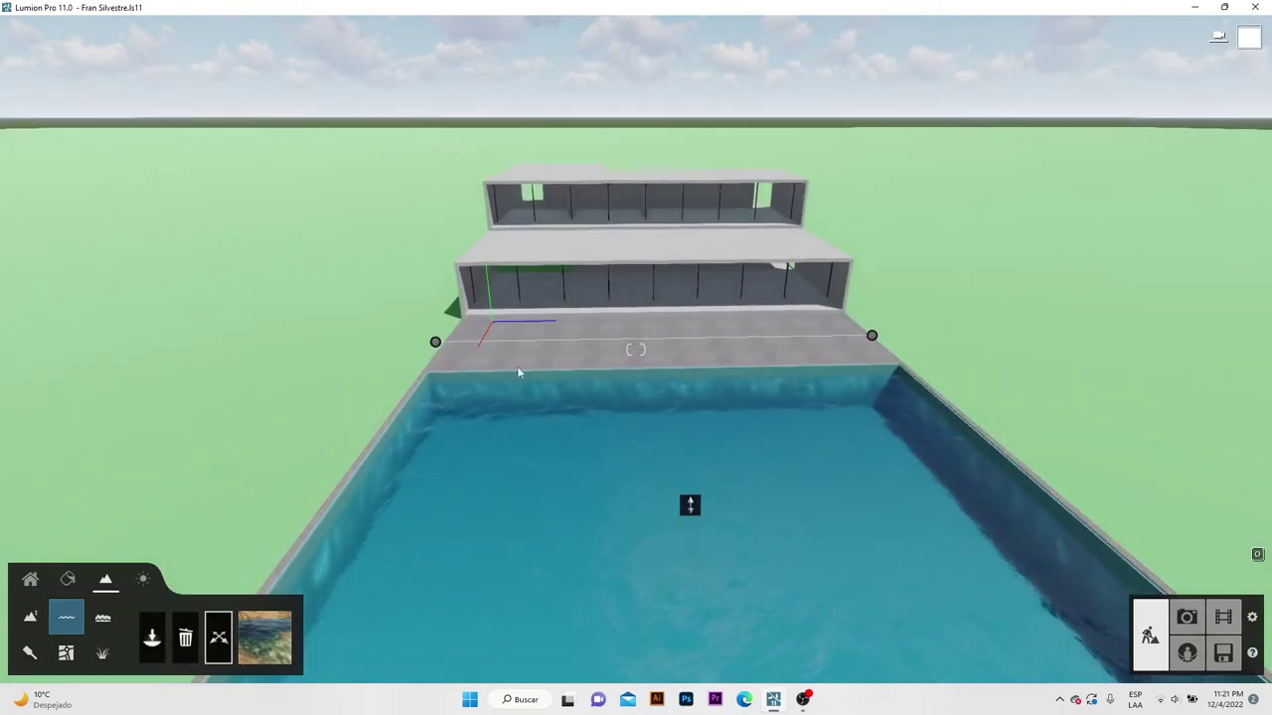
Examine the water level along the pool edges and the house facade from close up and farther back.
scroll(497, 214, "down", 2)
scroll(800, 577, "up", 3)
right_click_drag(800, 576, 489, 477)
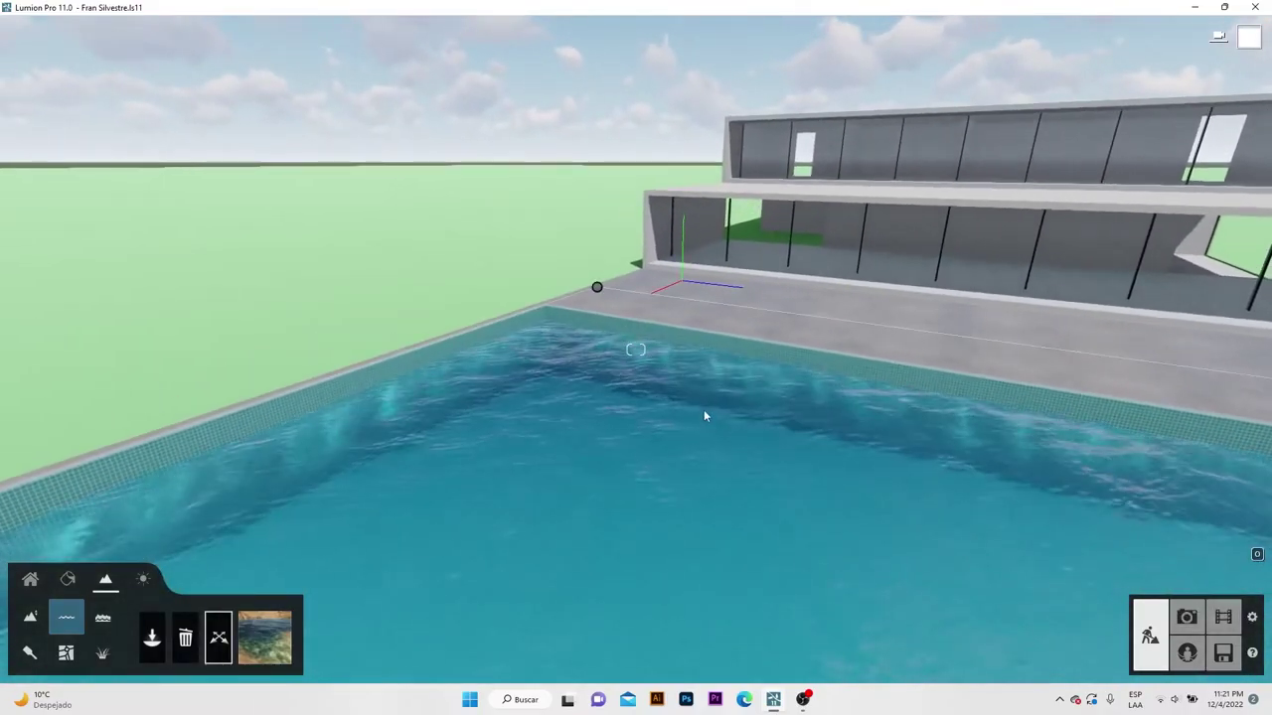
scroll(689, 375, "up", 2)
scroll(417, 330, "down", 4)
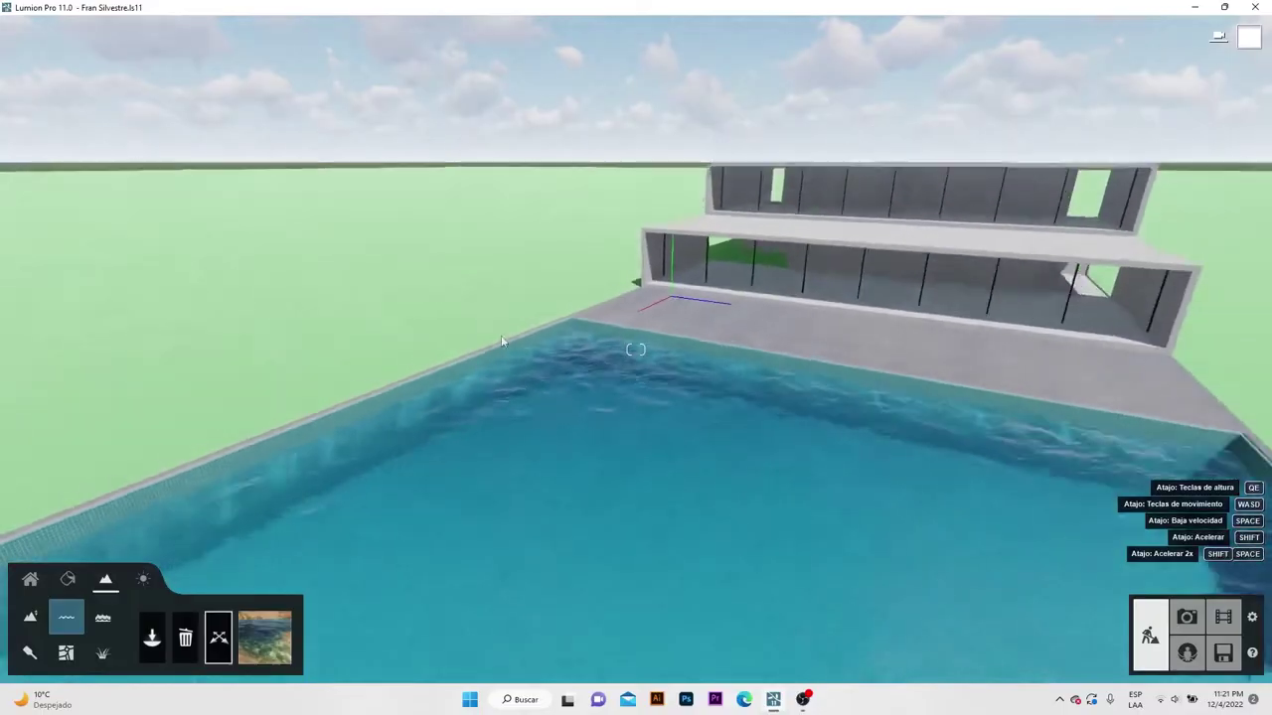
right_click_drag(693, 318, 836, 240)
scroll(814, 260, "up", 3)
scroll(769, 343, "down", 3)
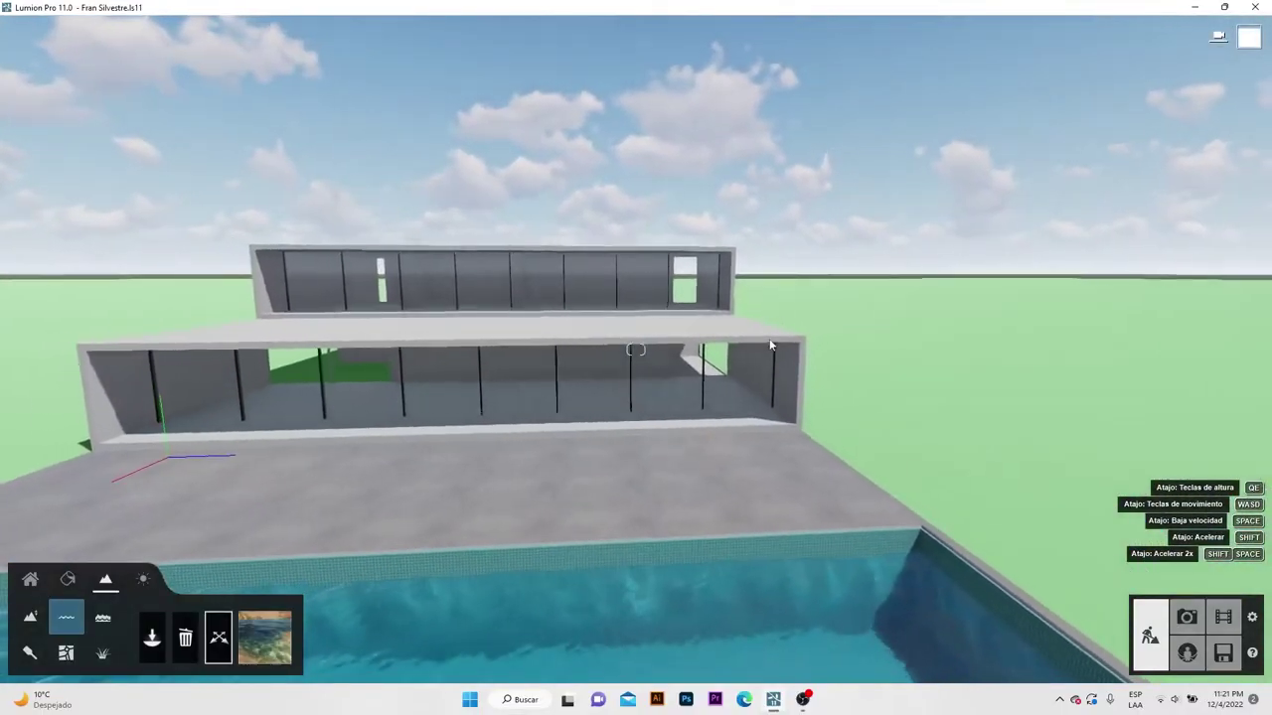
scroll(673, 434, "down", 3)
scroll(463, 502, "down", 2)
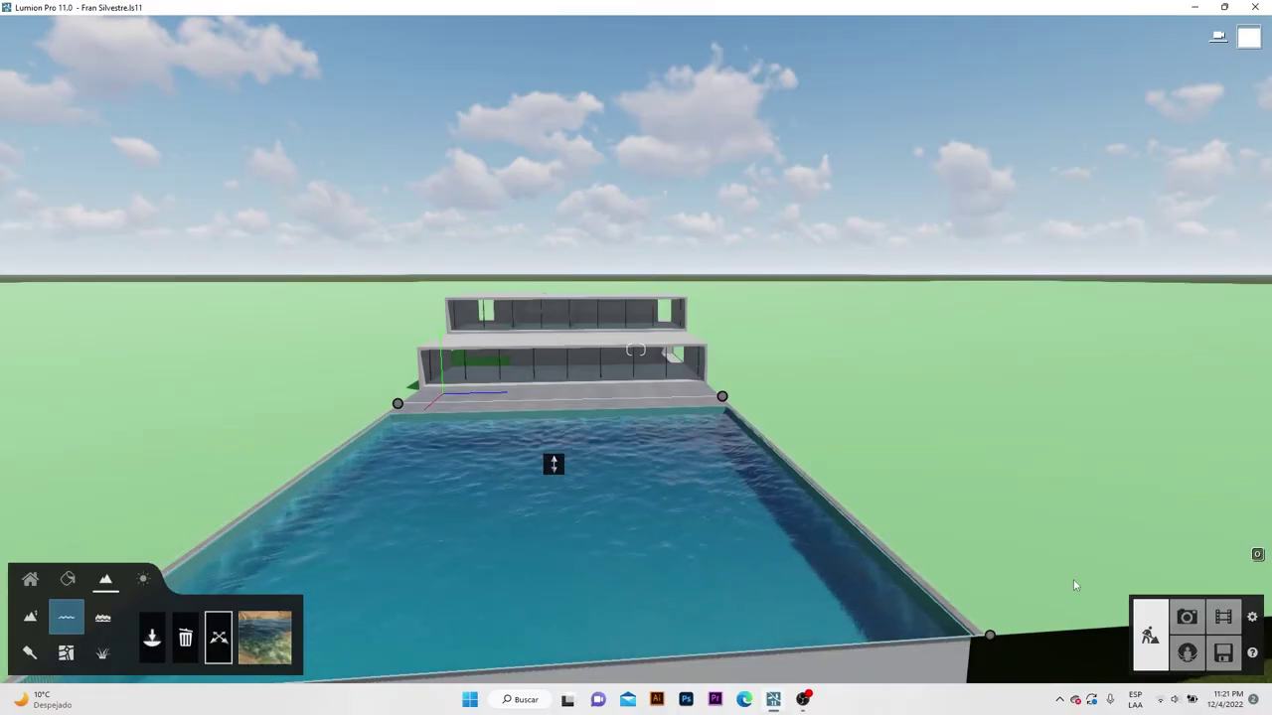
Choose the Longleaf Pine RT conifer from the nature library for placement in the scene.
key("s")
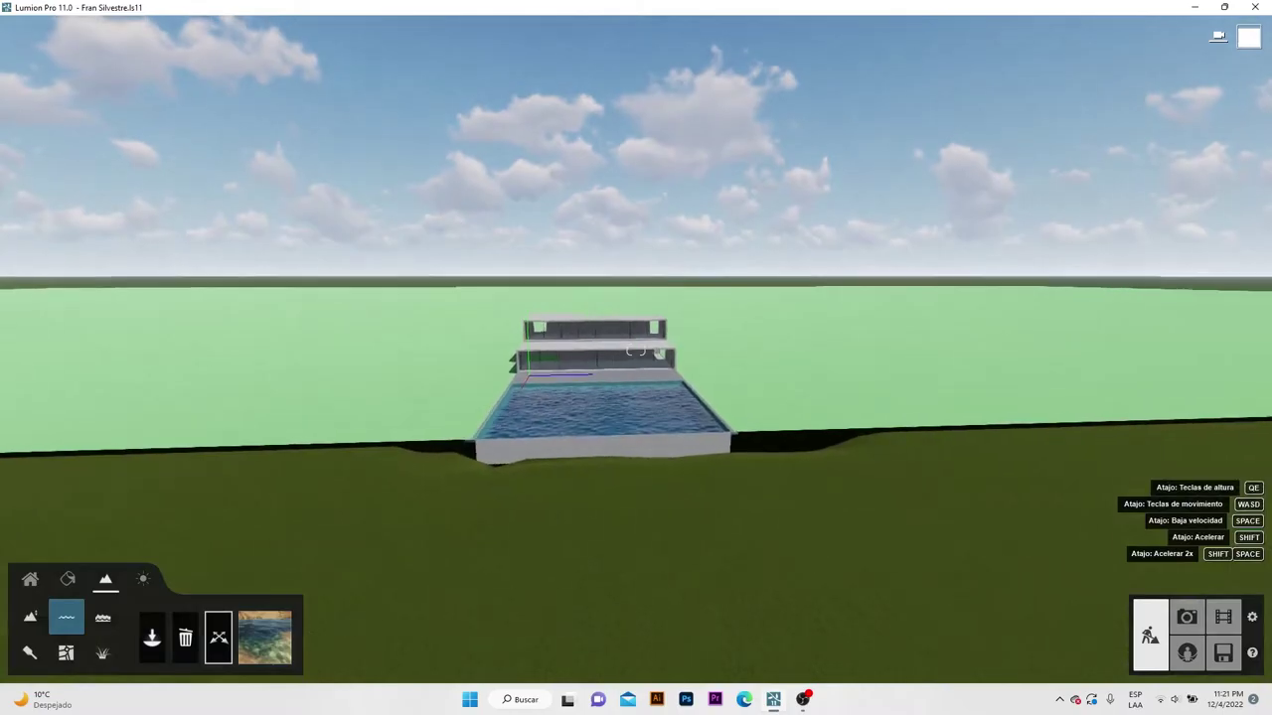
right_click_drag(586, 426, 585, 398)
left_click(68, 580)
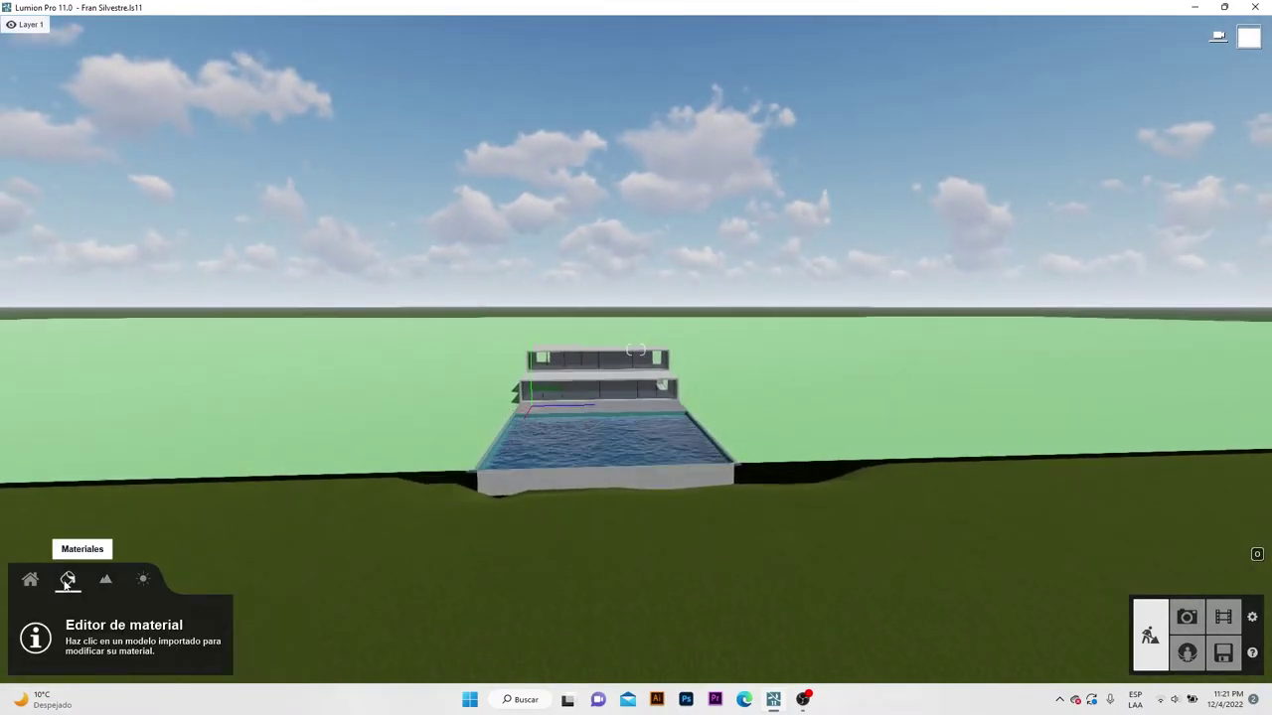
left_click(30, 579)
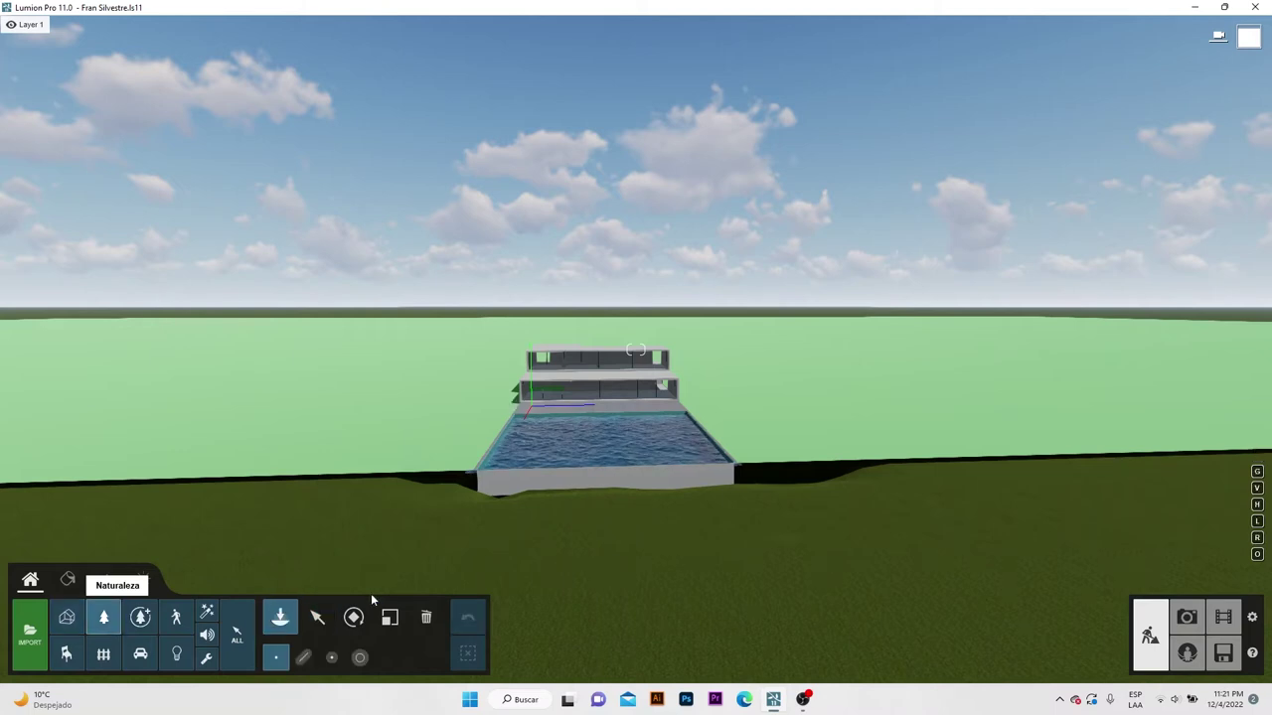
left_click(280, 617)
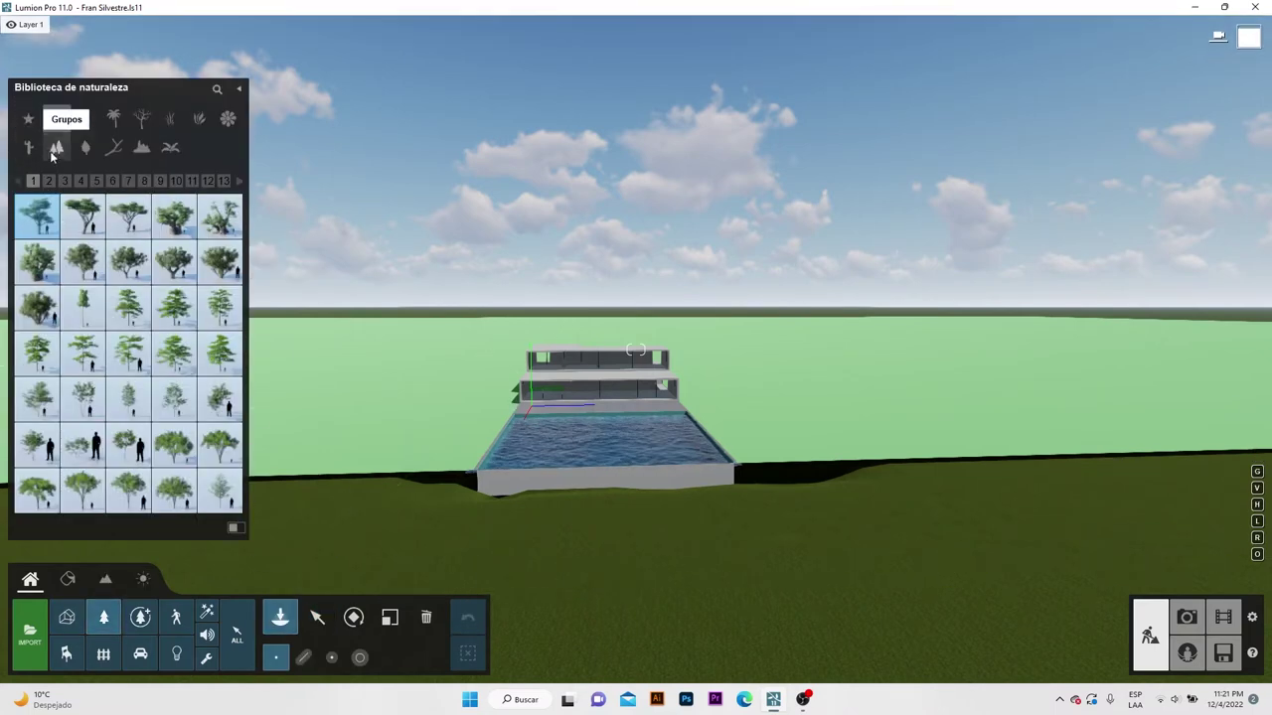
left_click(28, 119)
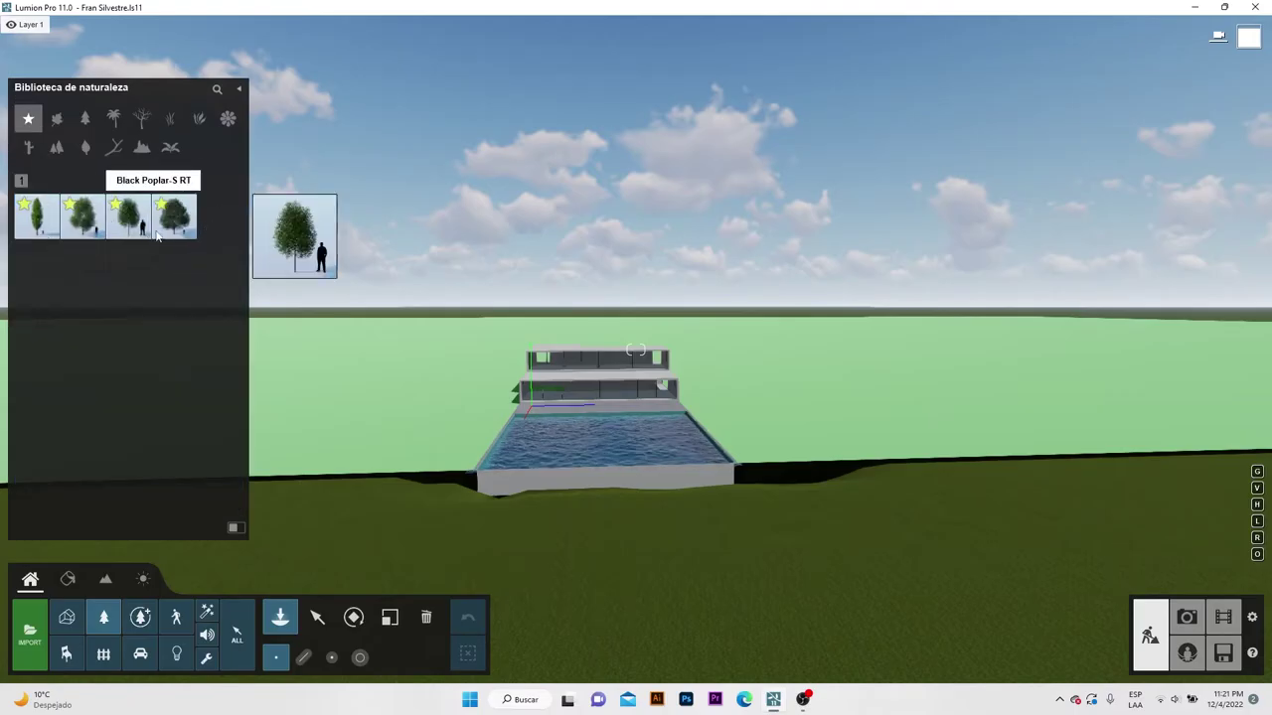
left_click(56, 122)
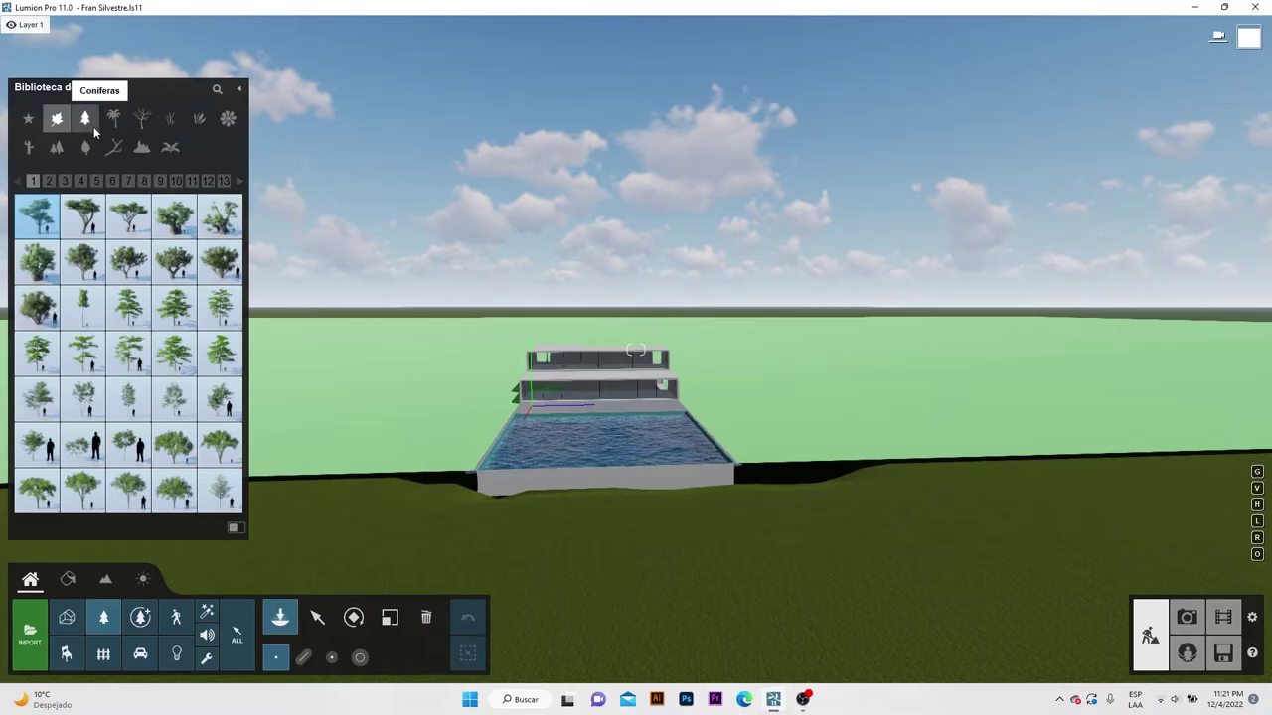
left_click(91, 126)
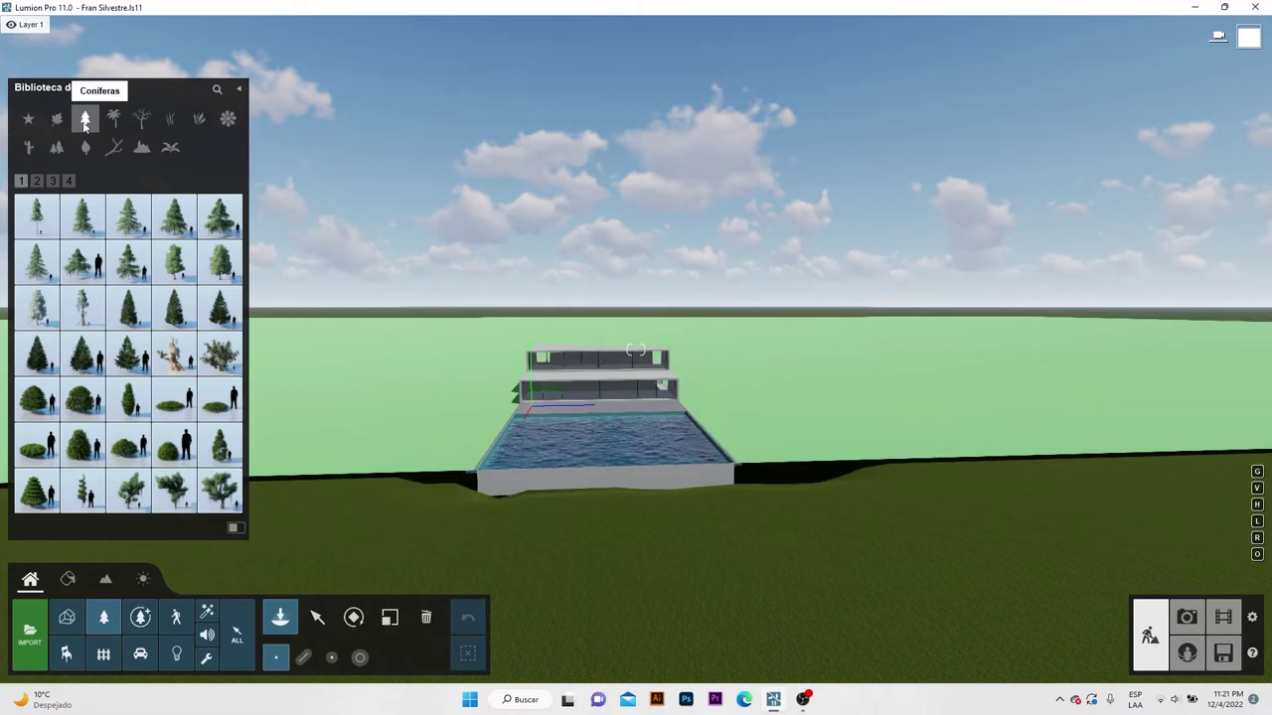
left_click(52, 181)
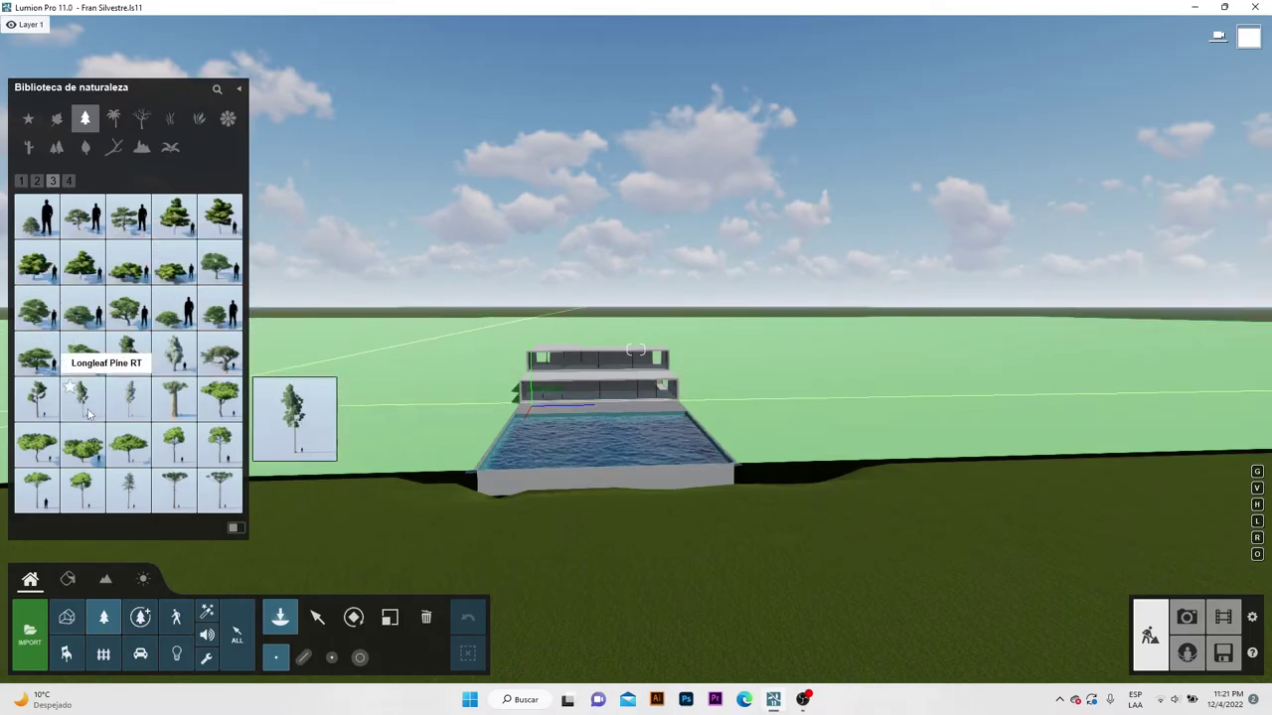
left_click(87, 415)
Scatter batches of Longleaf Pine RT trees in a wide band across the terrain behind the house.
left_click(524, 399)
key("q")
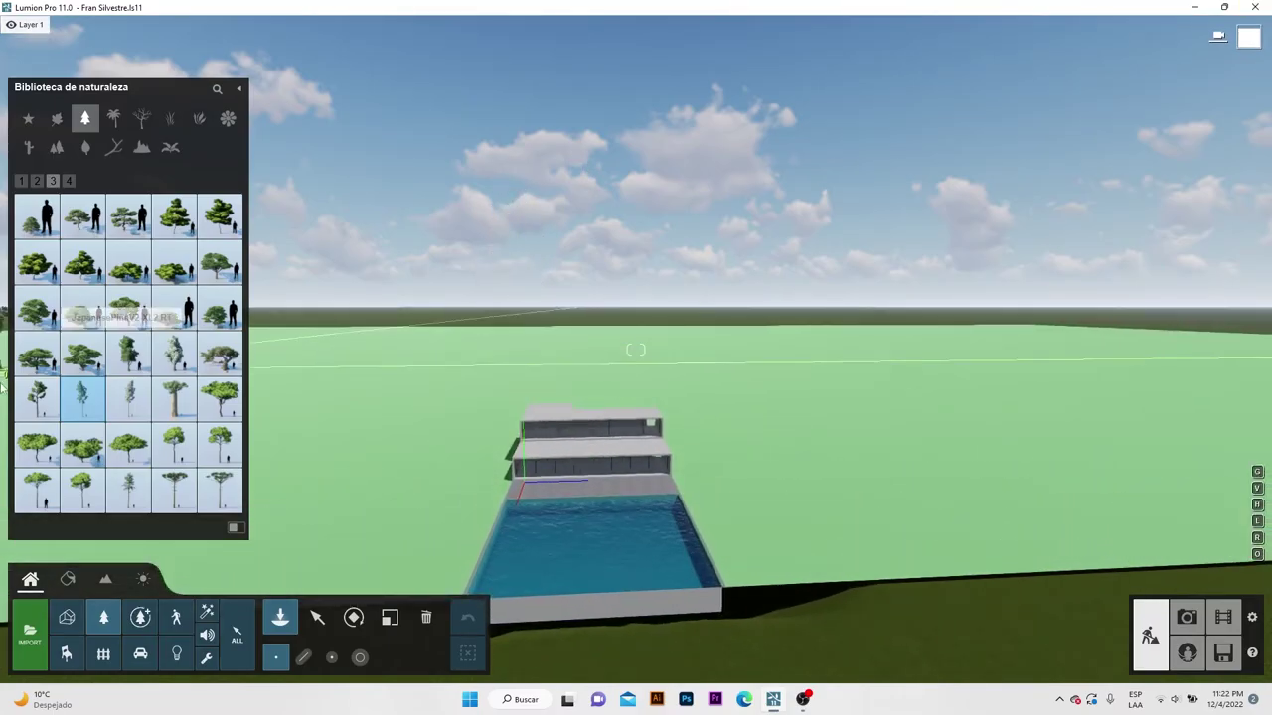
key("e")
key("q")
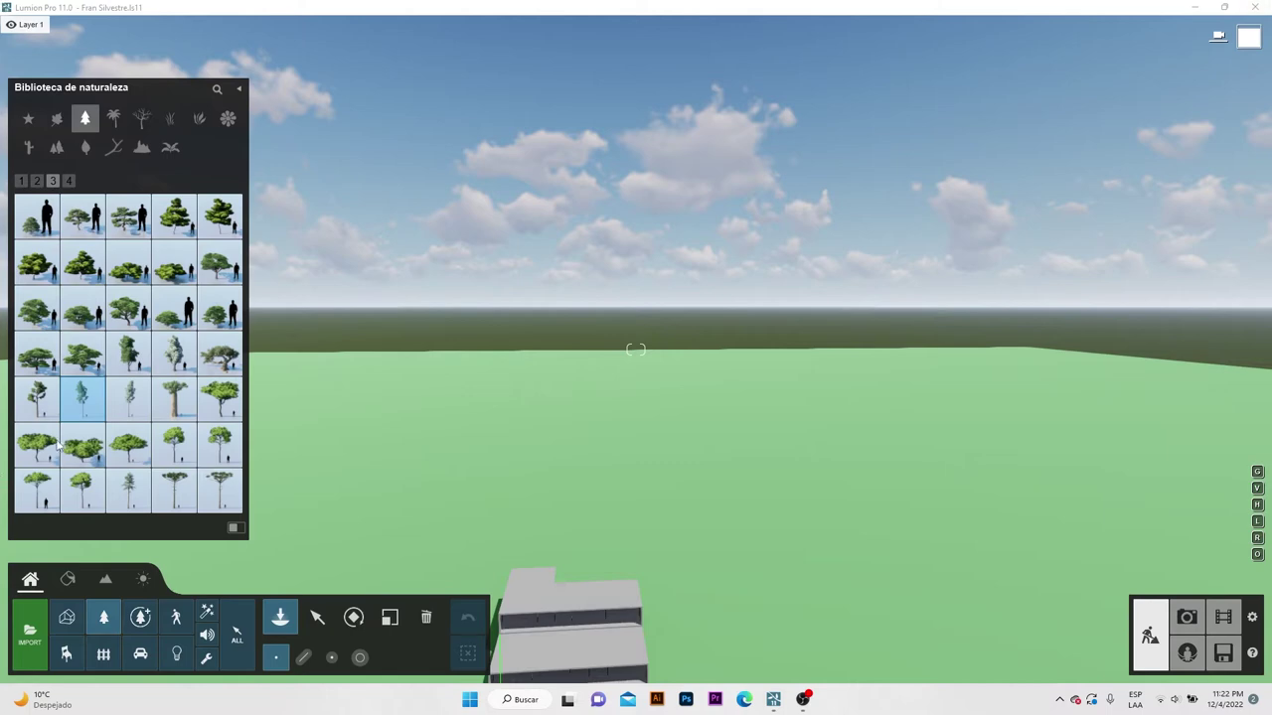
key("q")
right_click_drag(500, 254, 687, 317)
key("s")
left_click(686, 317, "ctrl")
left_click(687, 317, "ctrl")
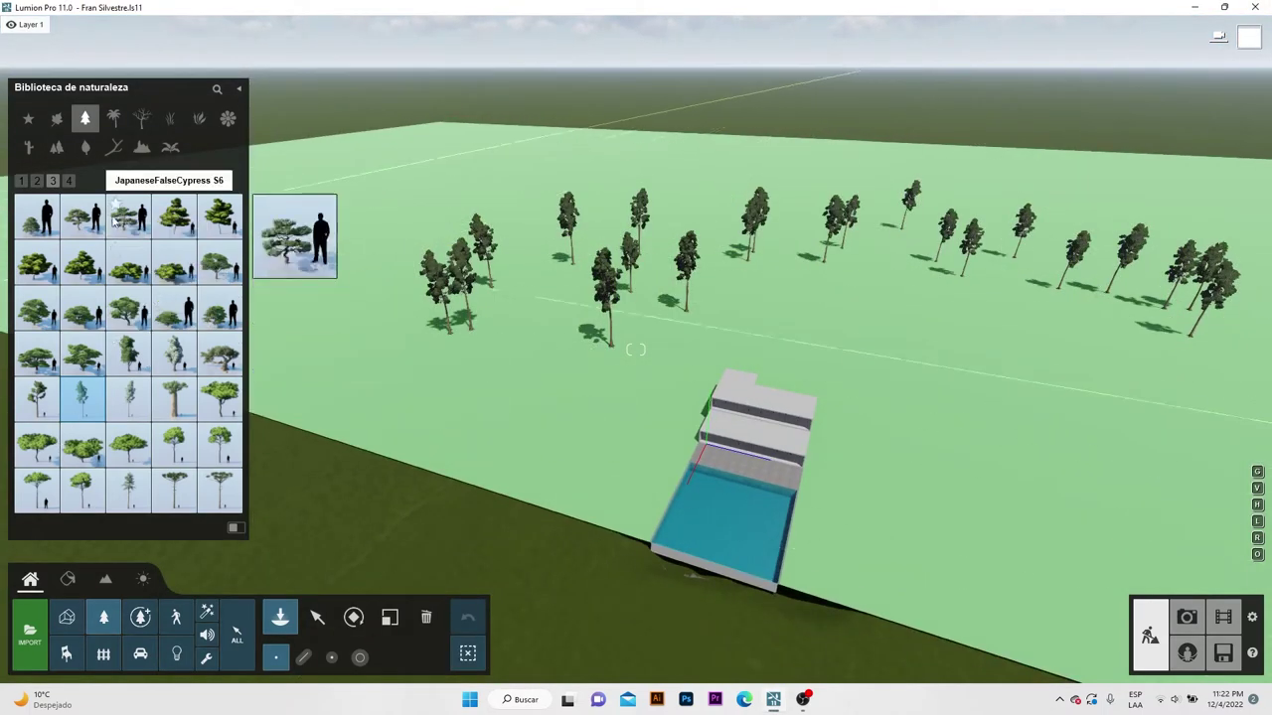
Add seven single trees of another tall-trunked conifer from the fourth conifer page among the pines behind the house.
left_click(69, 181)
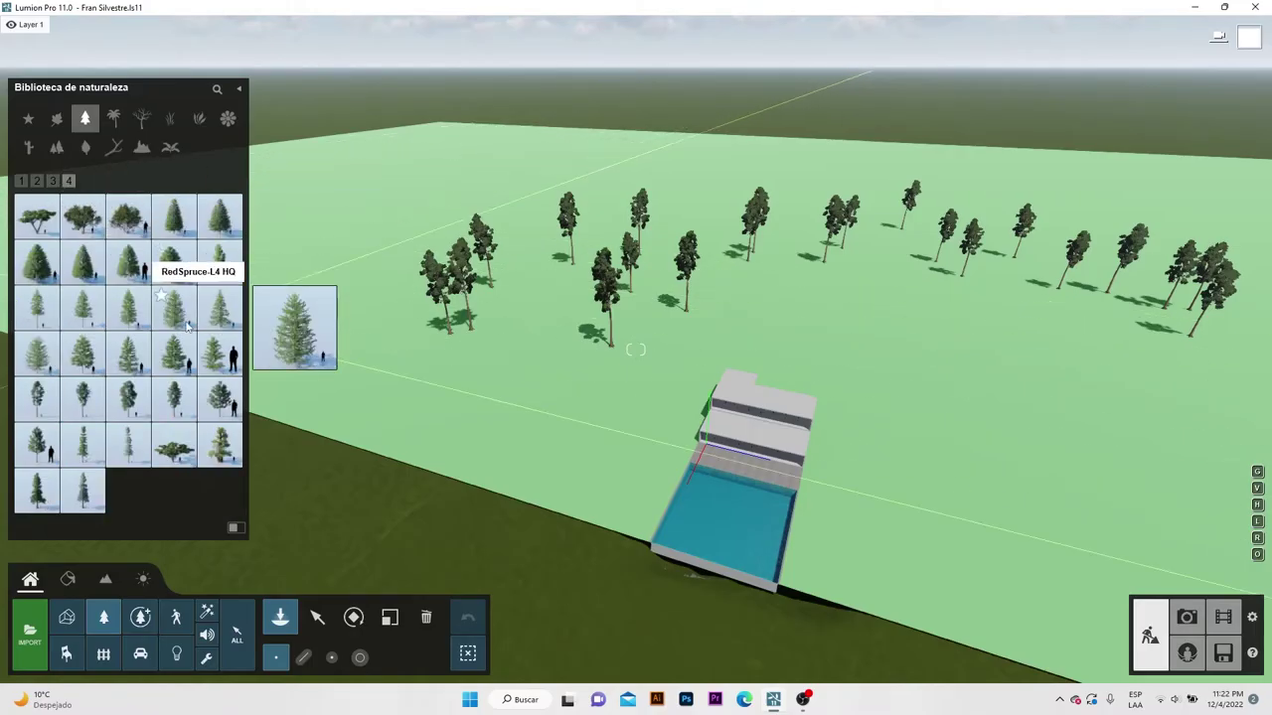
left_click(82, 398)
left_click(517, 283)
left_click(778, 261)
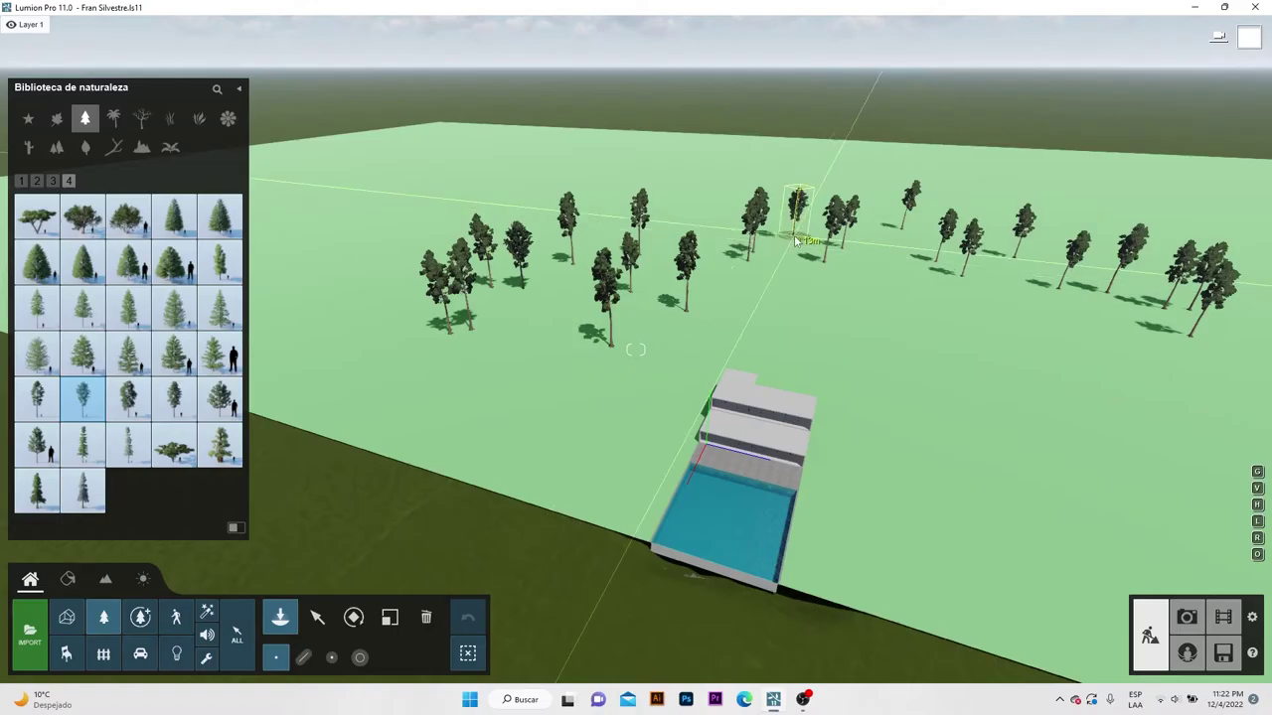
left_click(979, 264)
left_click(1025, 269)
left_click(1167, 303)
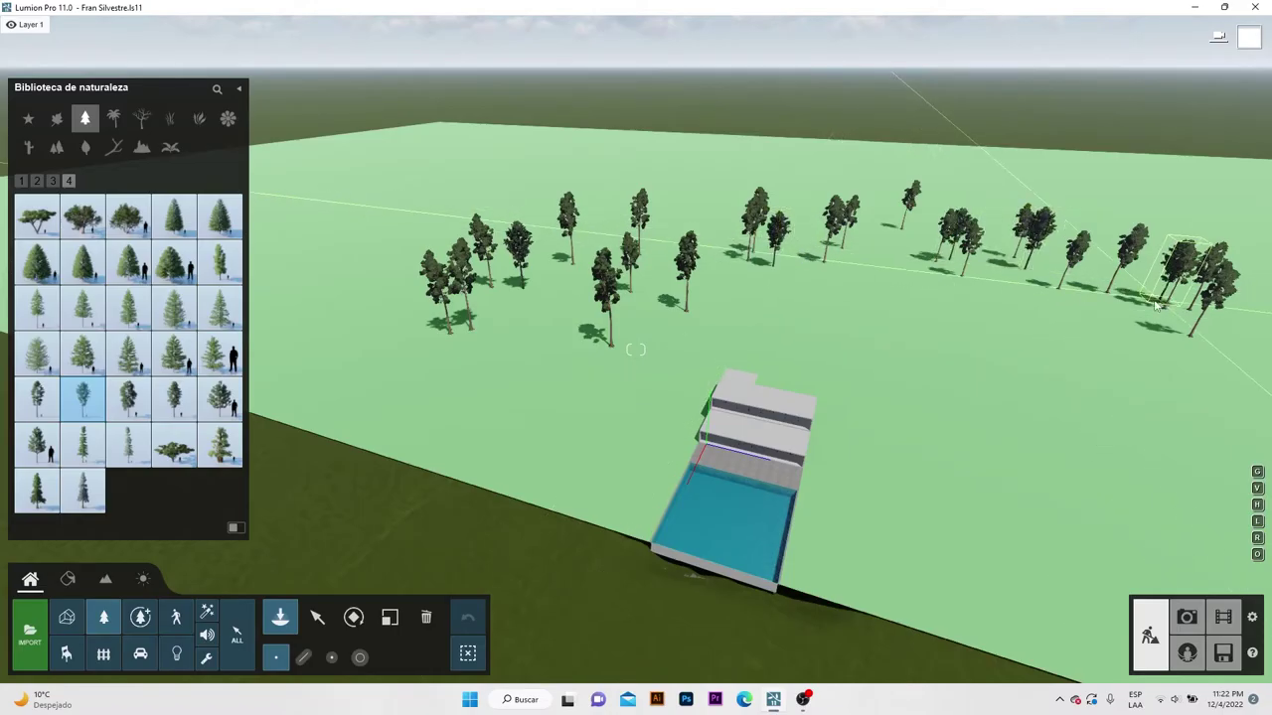
left_click(926, 300)
left_click(887, 261)
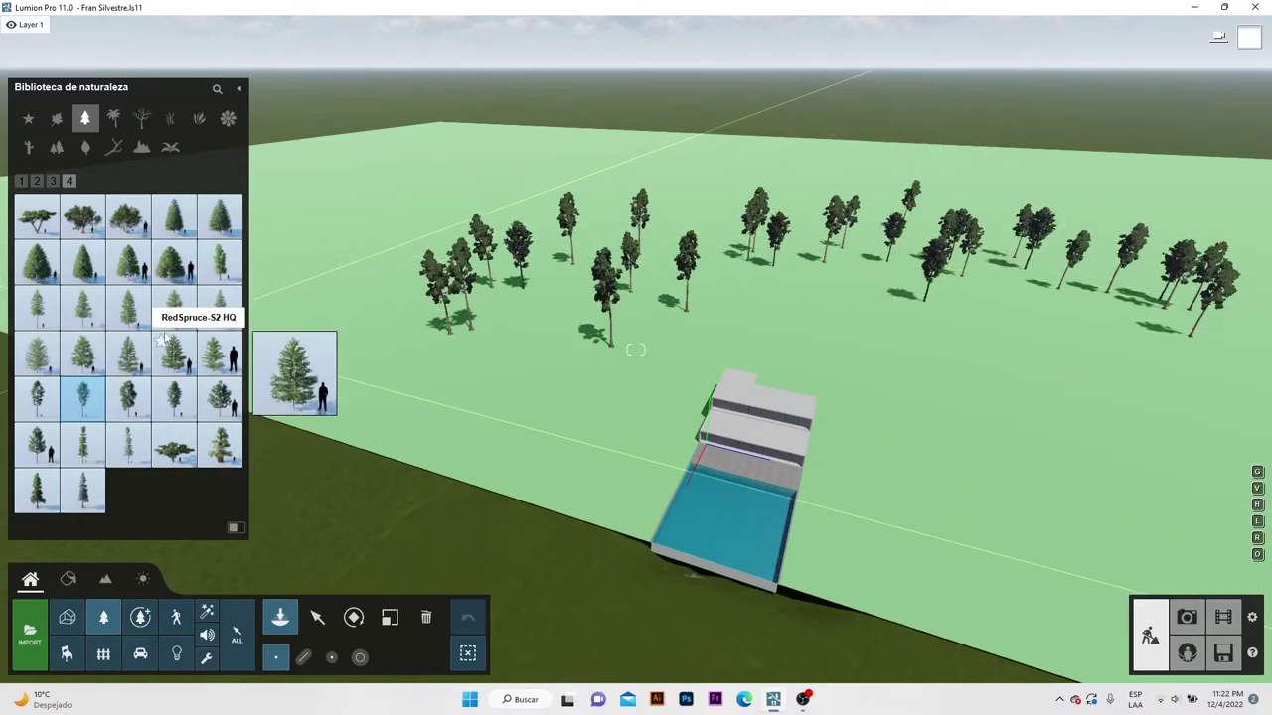
Fill gaps in the tree band behind the house with the slender columnar favourite from the third broadleaf page.
left_click(57, 119)
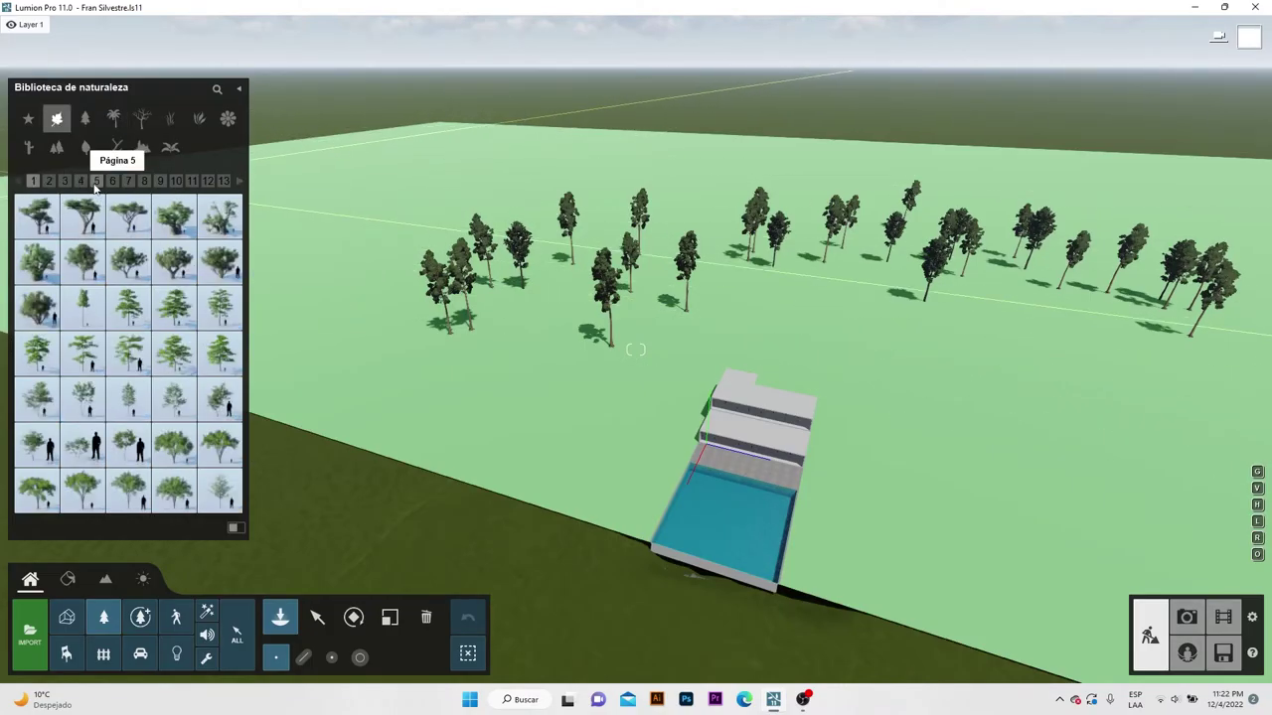
left_click(66, 184)
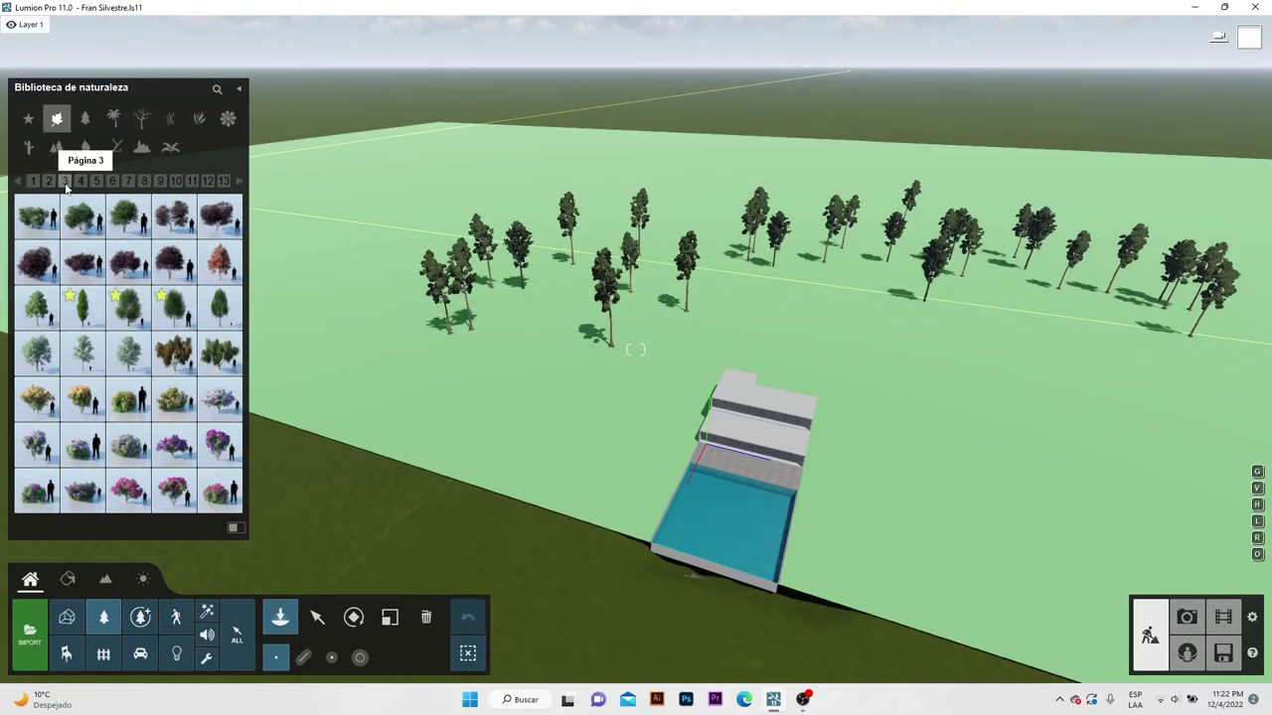
left_click(84, 323)
left_click(536, 316)
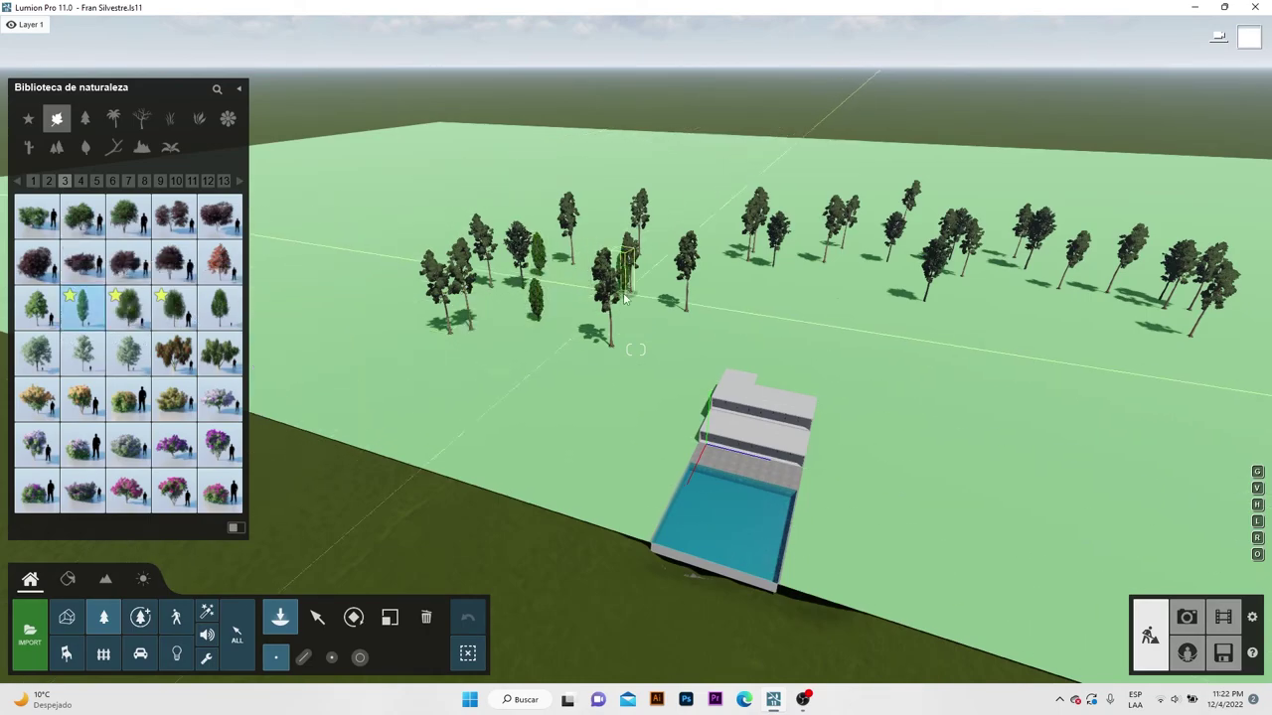
left_click(625, 296)
left_click(738, 269)
left_click(907, 274)
left_click(1061, 287)
left_click(1061, 294)
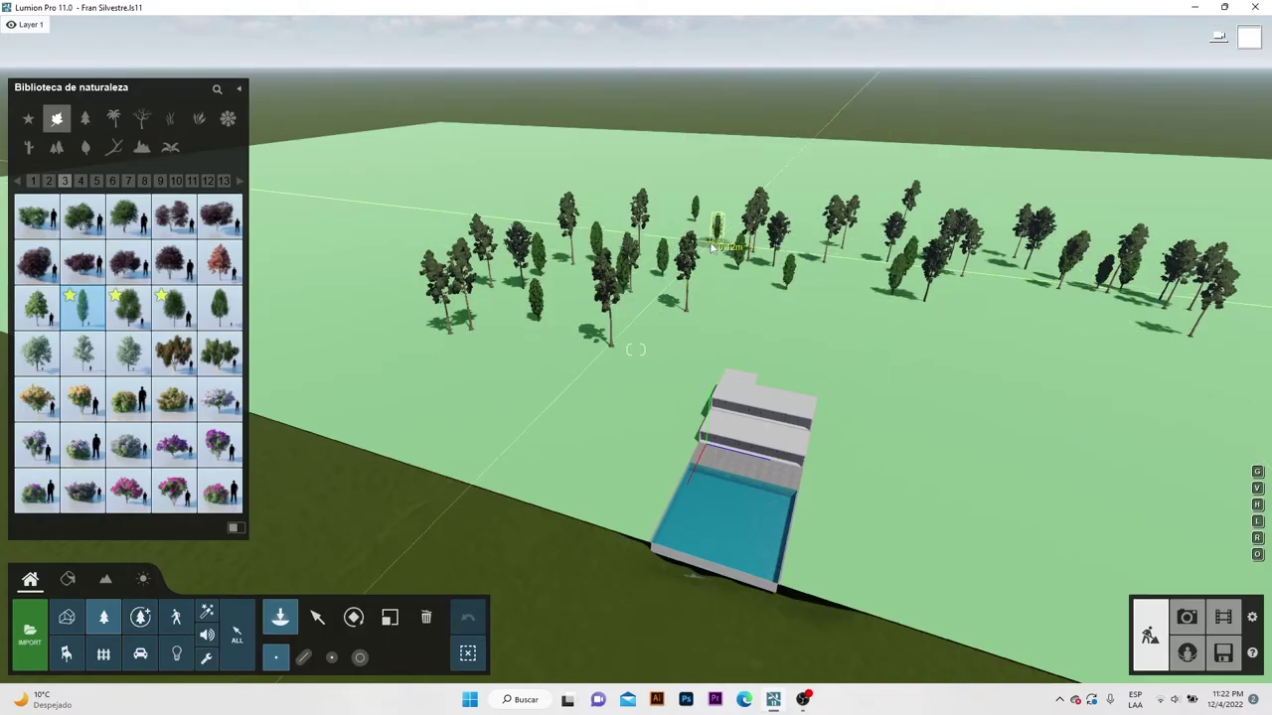
left_click(1020, 290)
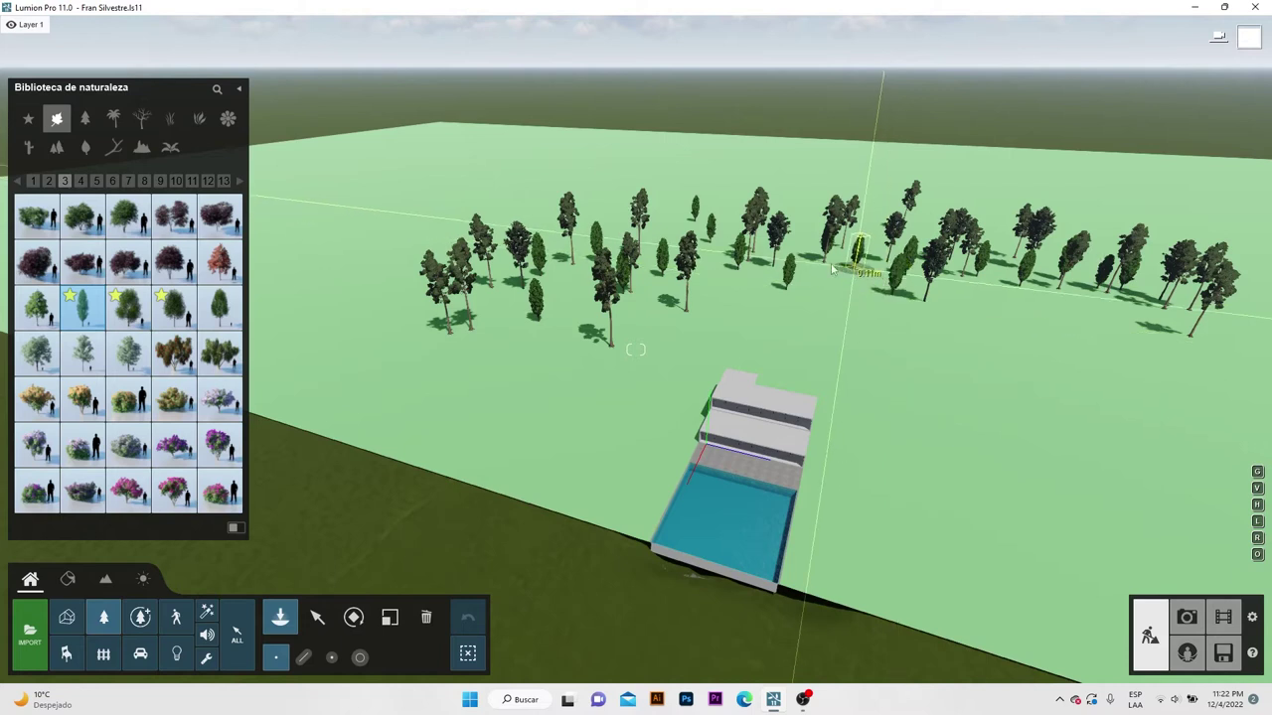
Scatter the round-crowned broadleaf tree from the fourth broadleaf page through the gaps in the tree band behind the house.
mouse_move(37, 257)
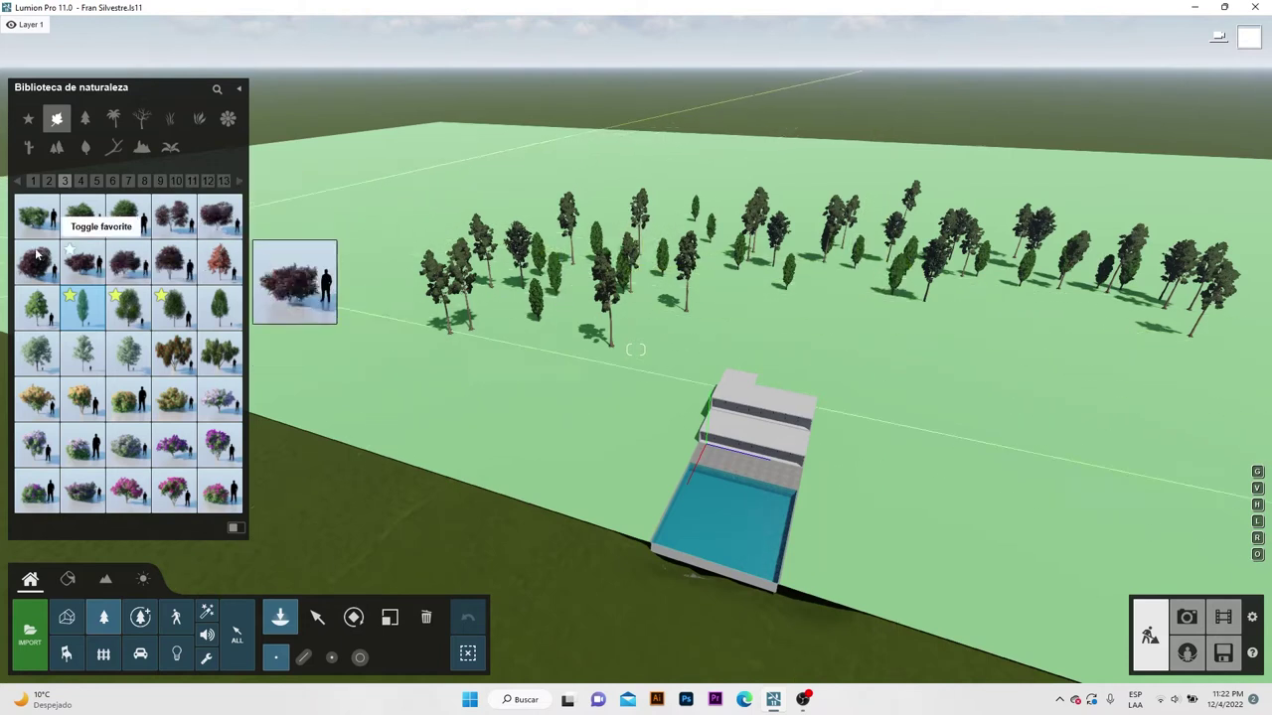
left_click(97, 181)
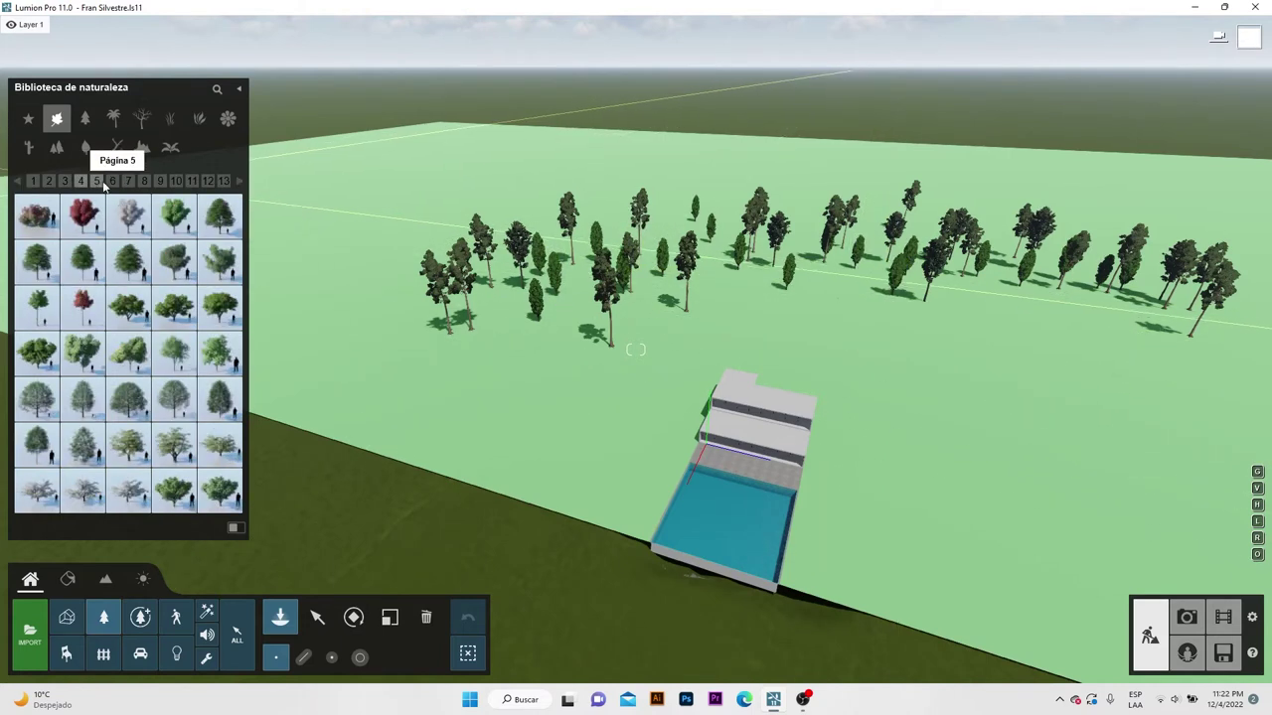
left_click(174, 397)
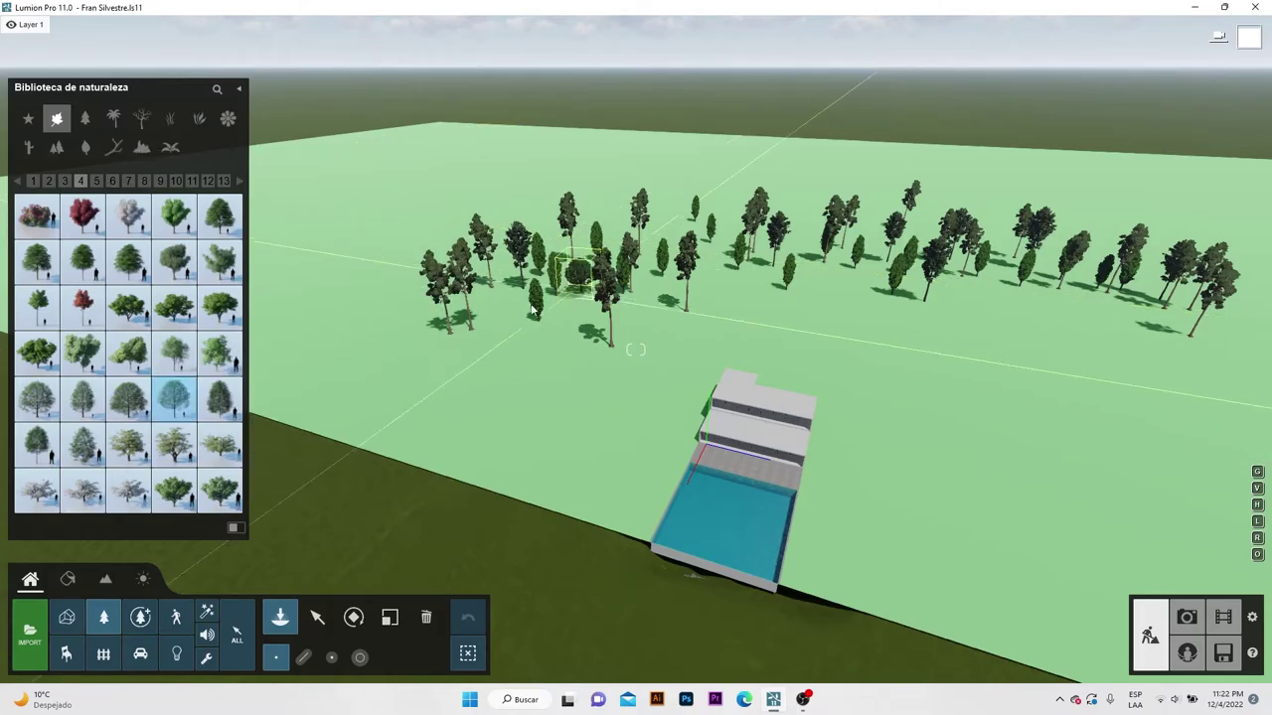
left_click(499, 310)
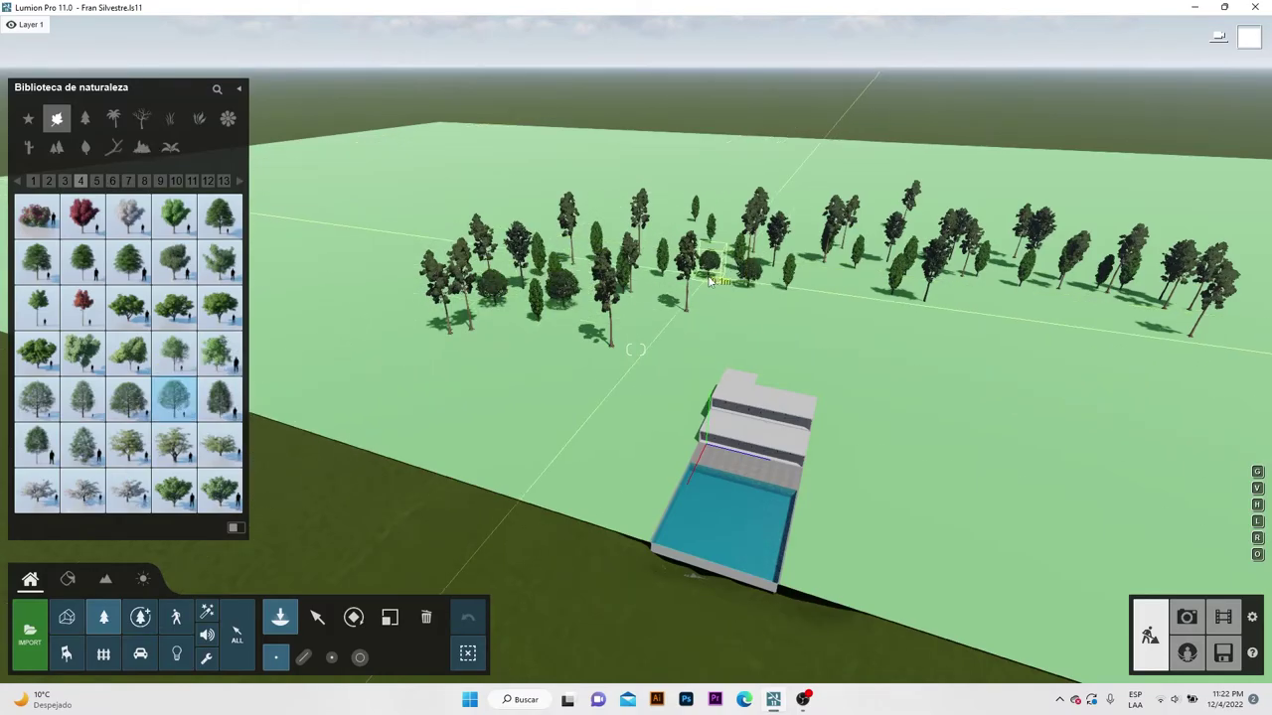
left_click(585, 300)
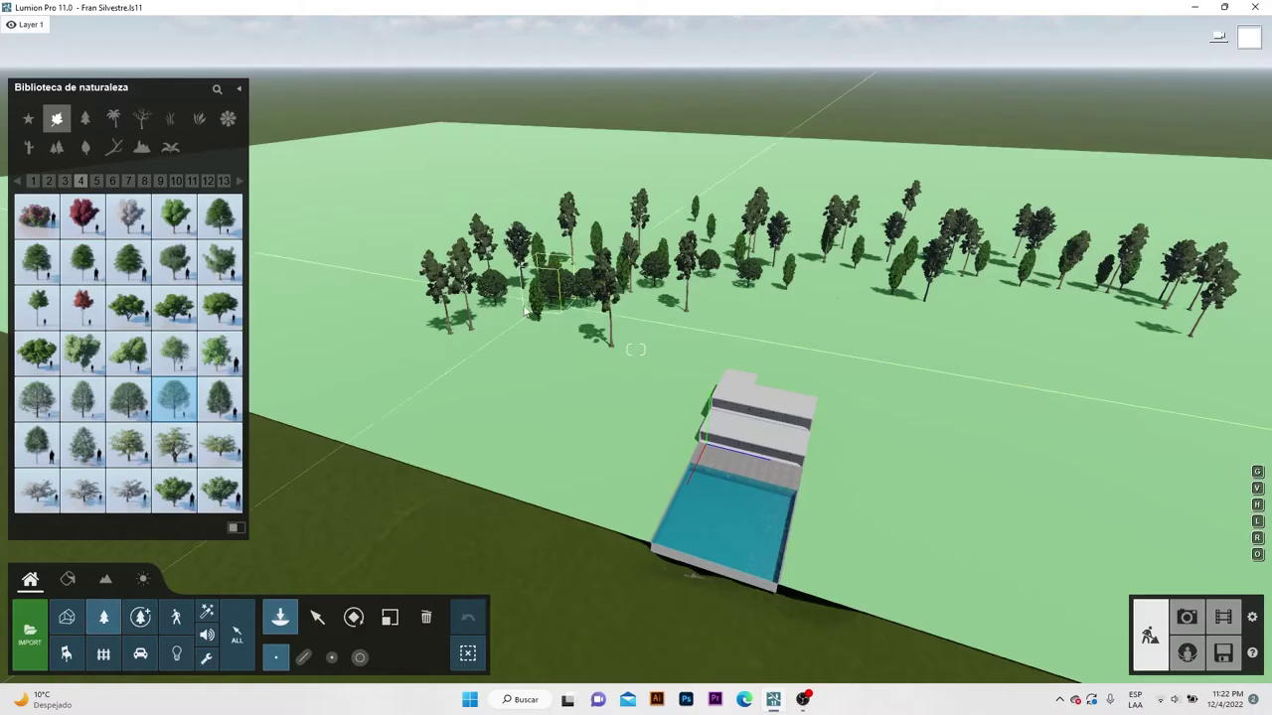
left_click(504, 302)
left_click(809, 285)
left_click(865, 288)
left_click(1038, 298)
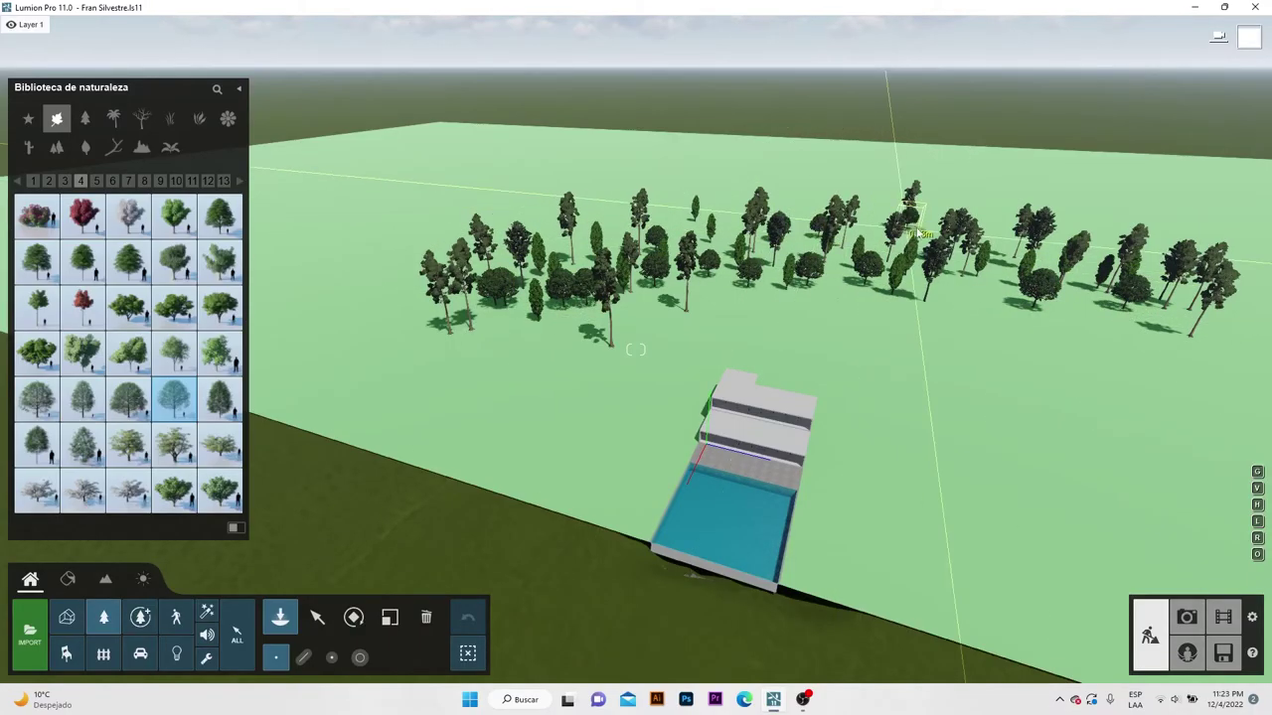
Place White Fir RT conifers along the rear of the tree band and among the existing trees behind the house.
left_click(85, 118)
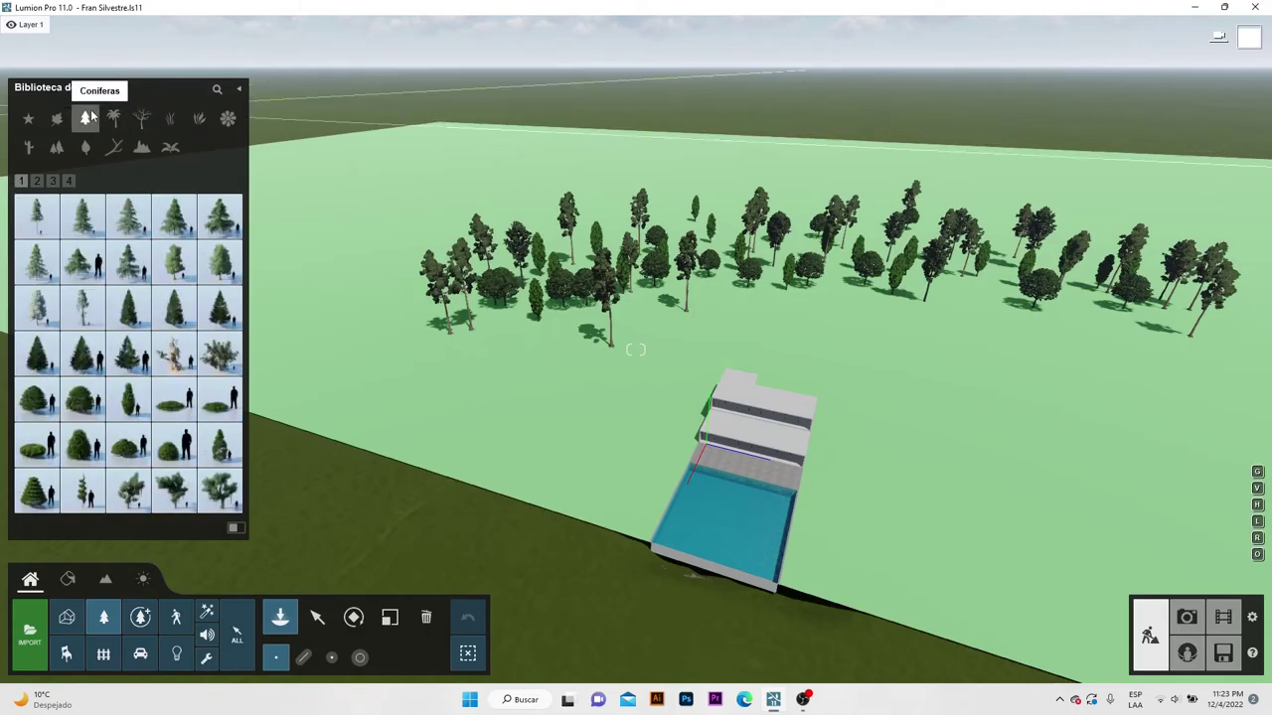
left_click(69, 182)
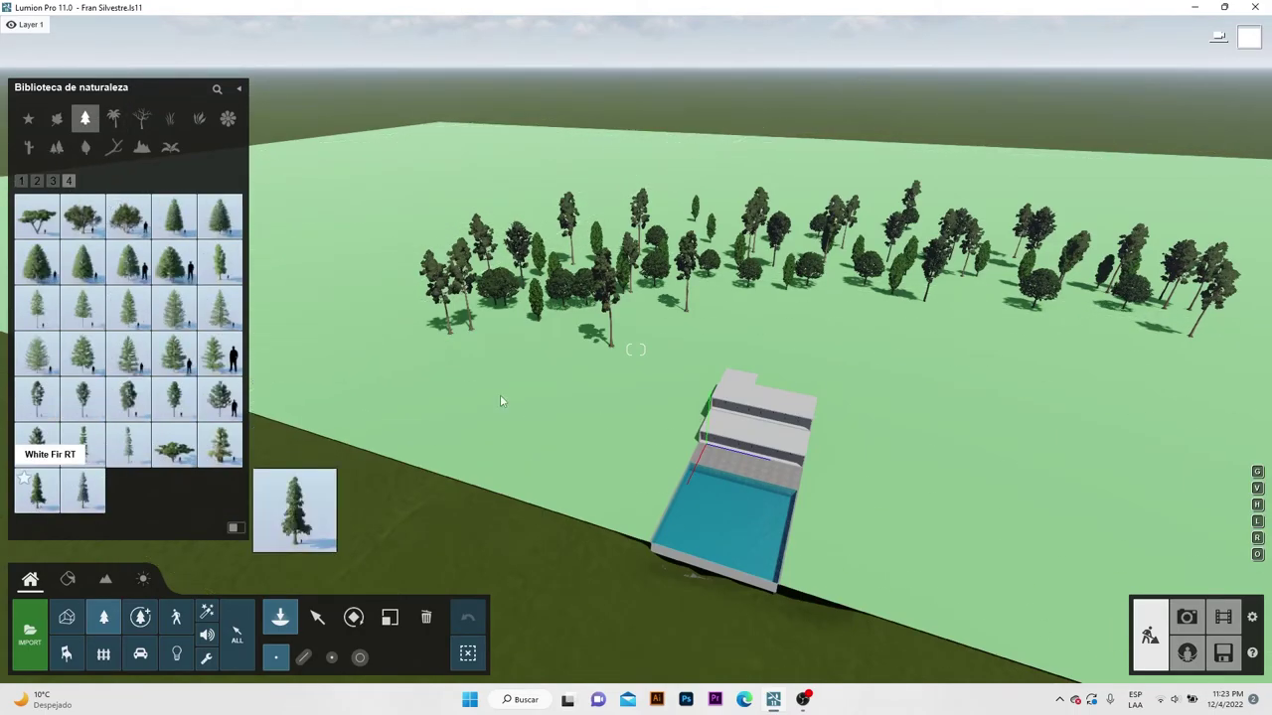
left_click(37, 491)
left_click(373, 316)
left_click(411, 248)
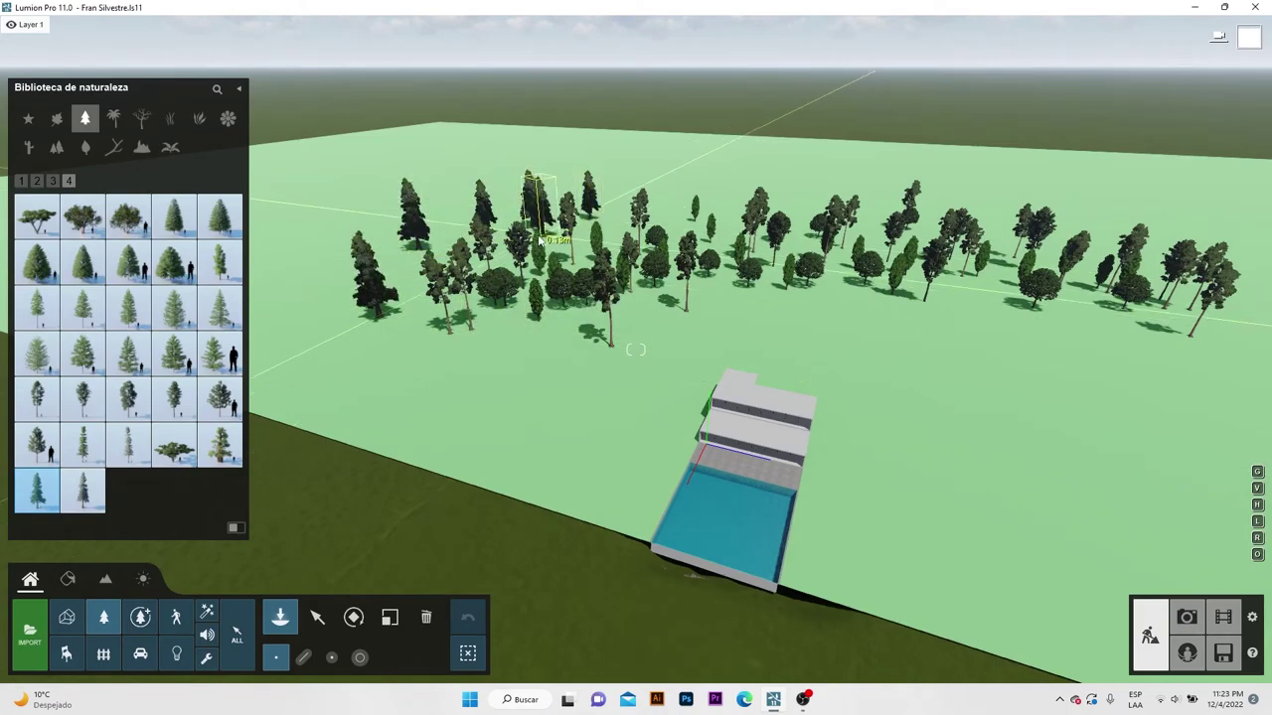
left_click(731, 200)
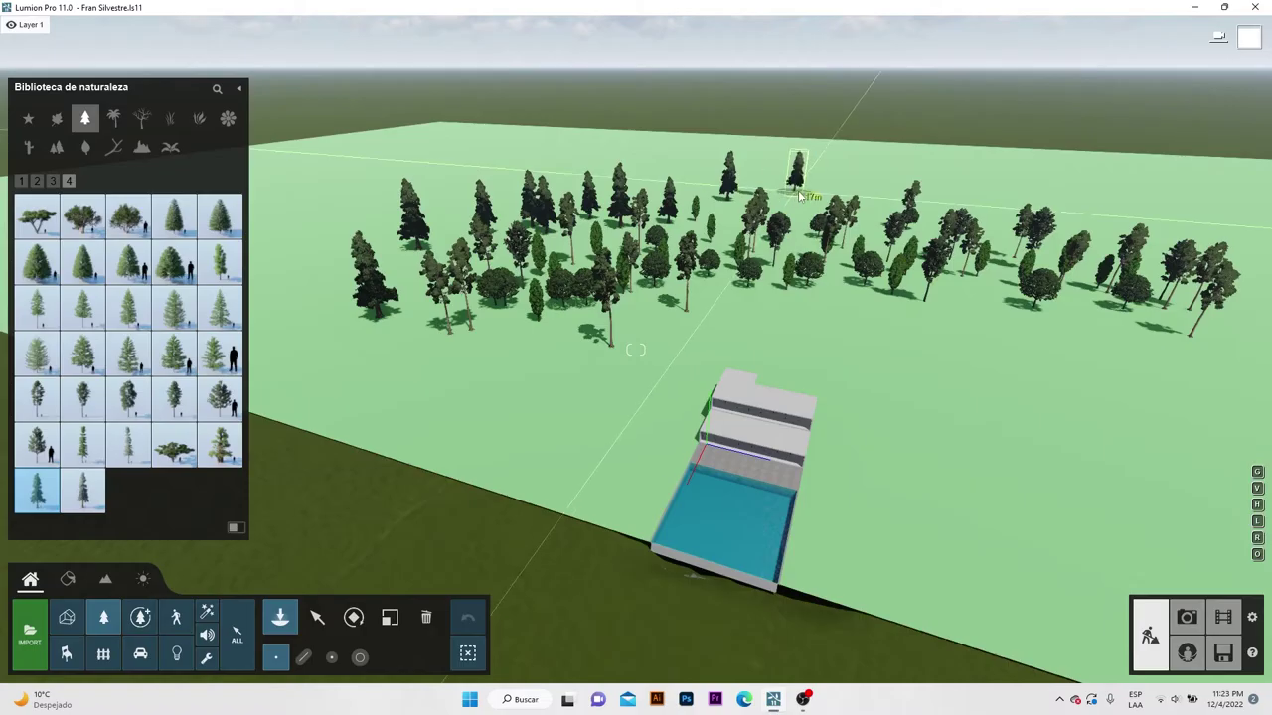
left_click(843, 195)
left_click(895, 193)
left_click(982, 198)
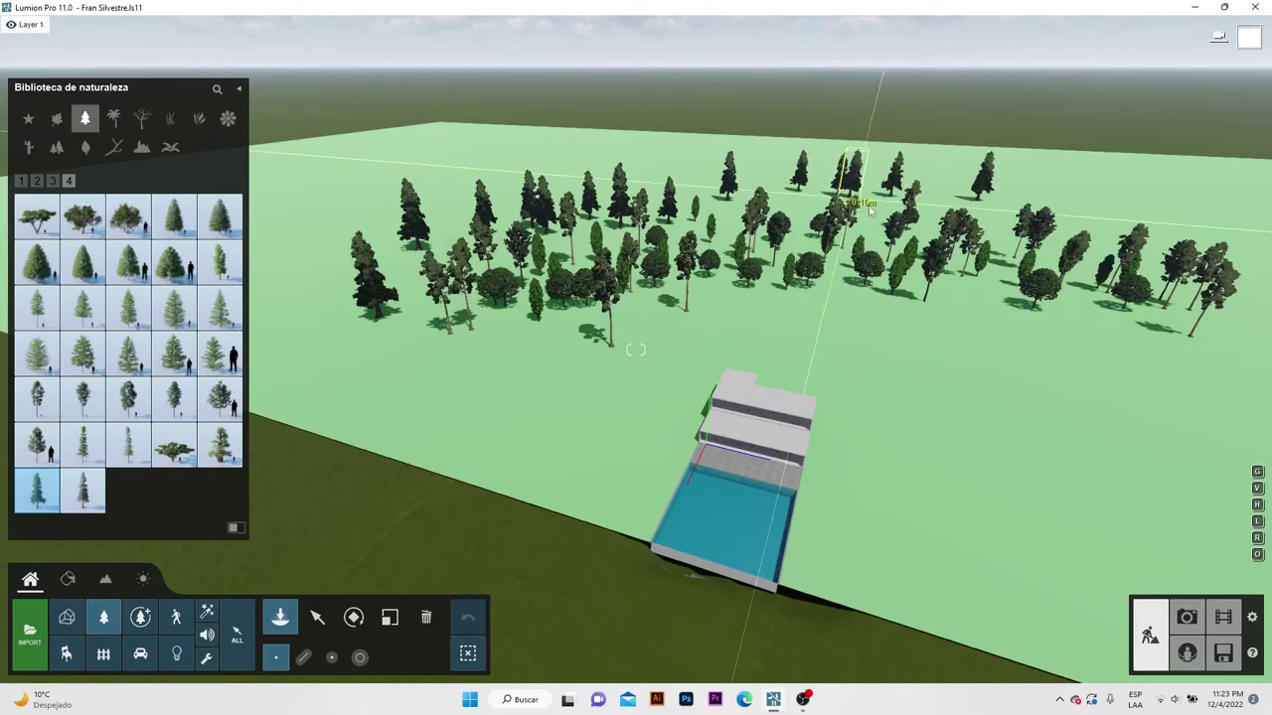
left_click(885, 202)
left_click(1105, 199)
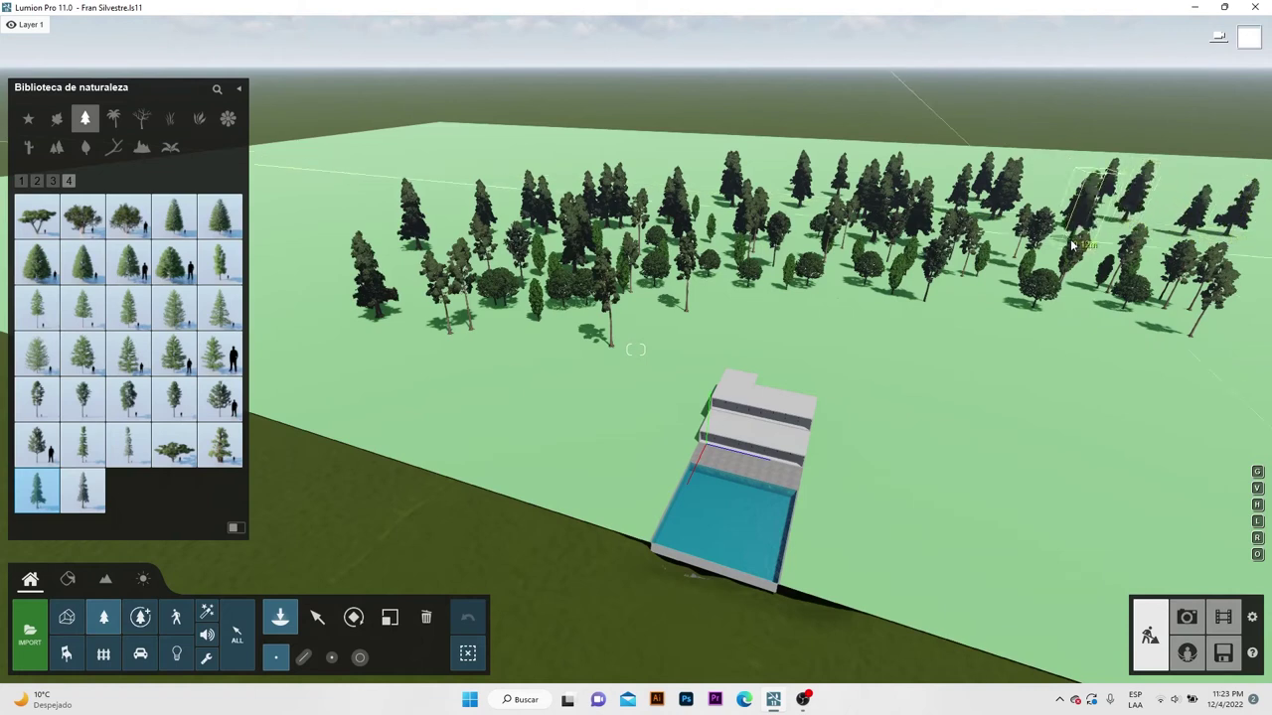
Paint a dense forest band of TreeCluster2 Pine Square M-RT along the far side of the terrain behind the trees.
left_click(58, 147)
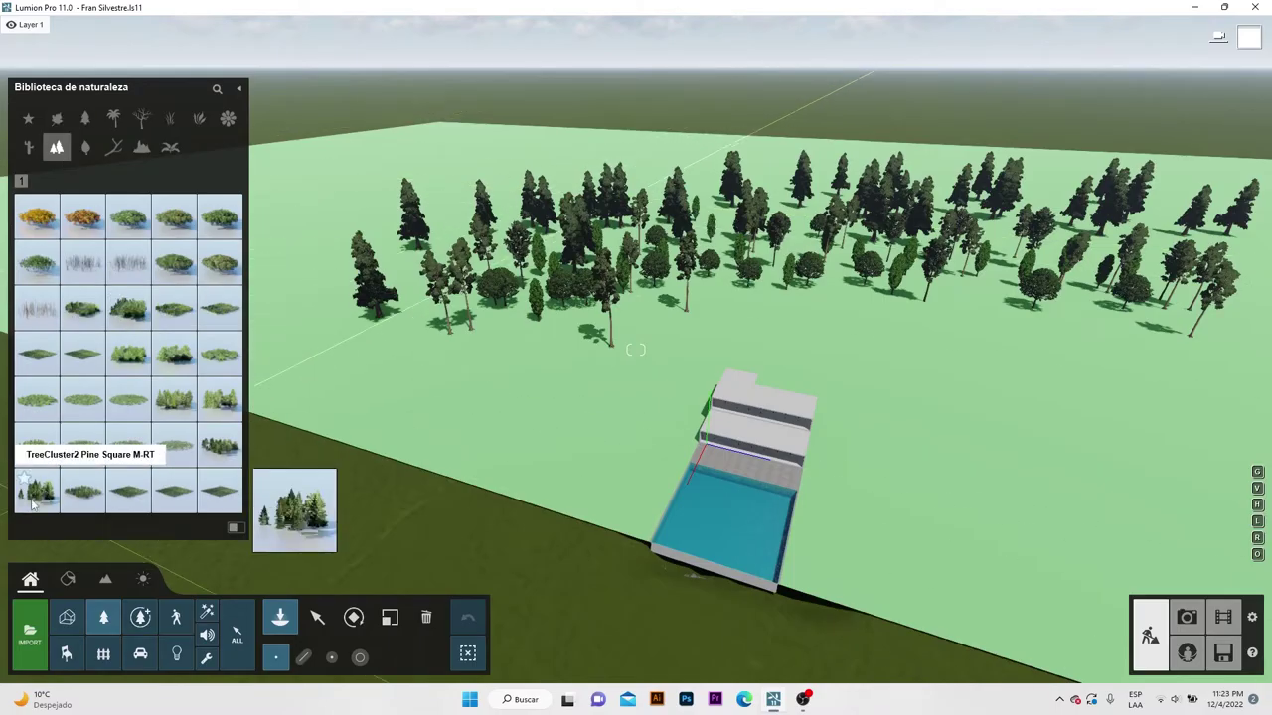
left_click(36, 490)
left_click(765, 330)
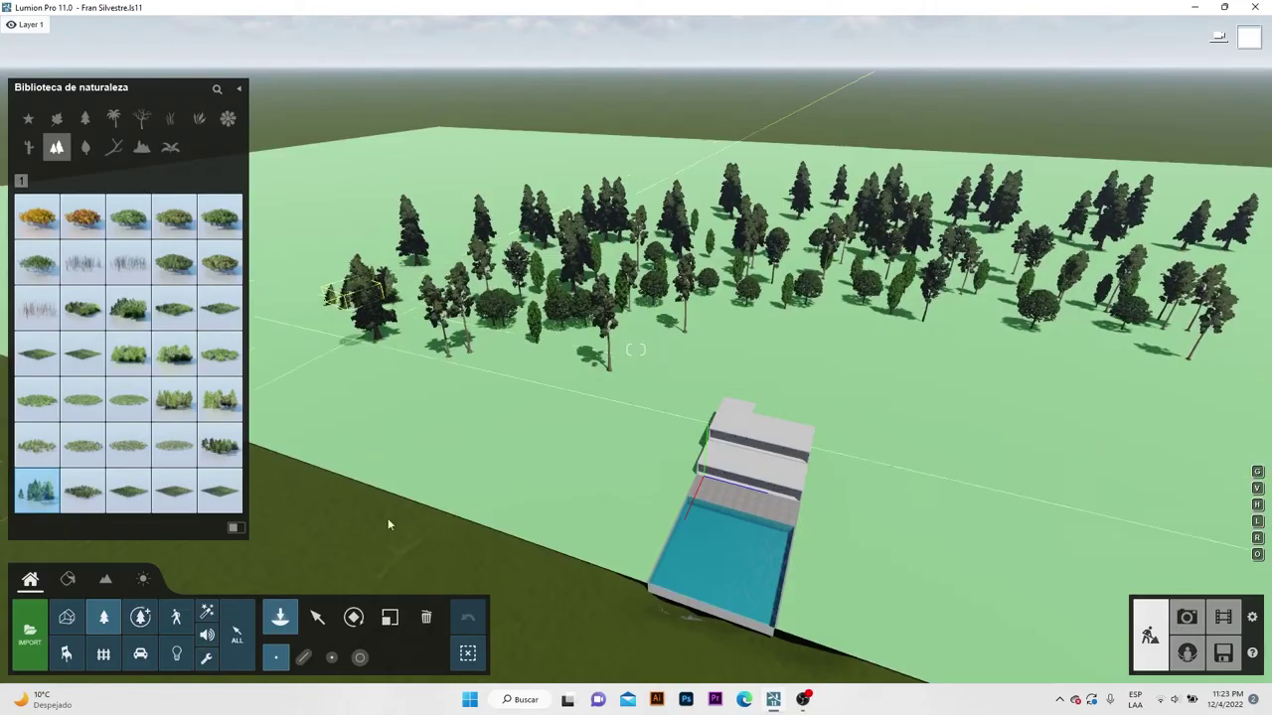
left_click(359, 658)
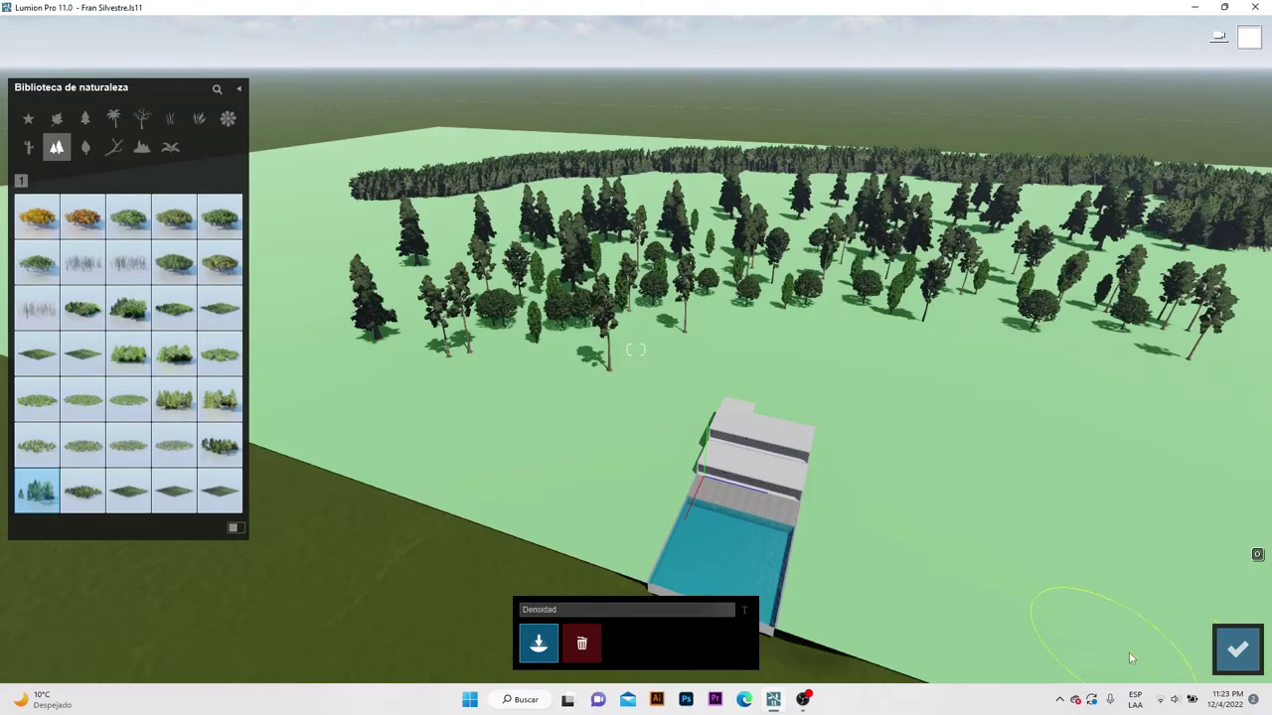
left_click(1232, 646)
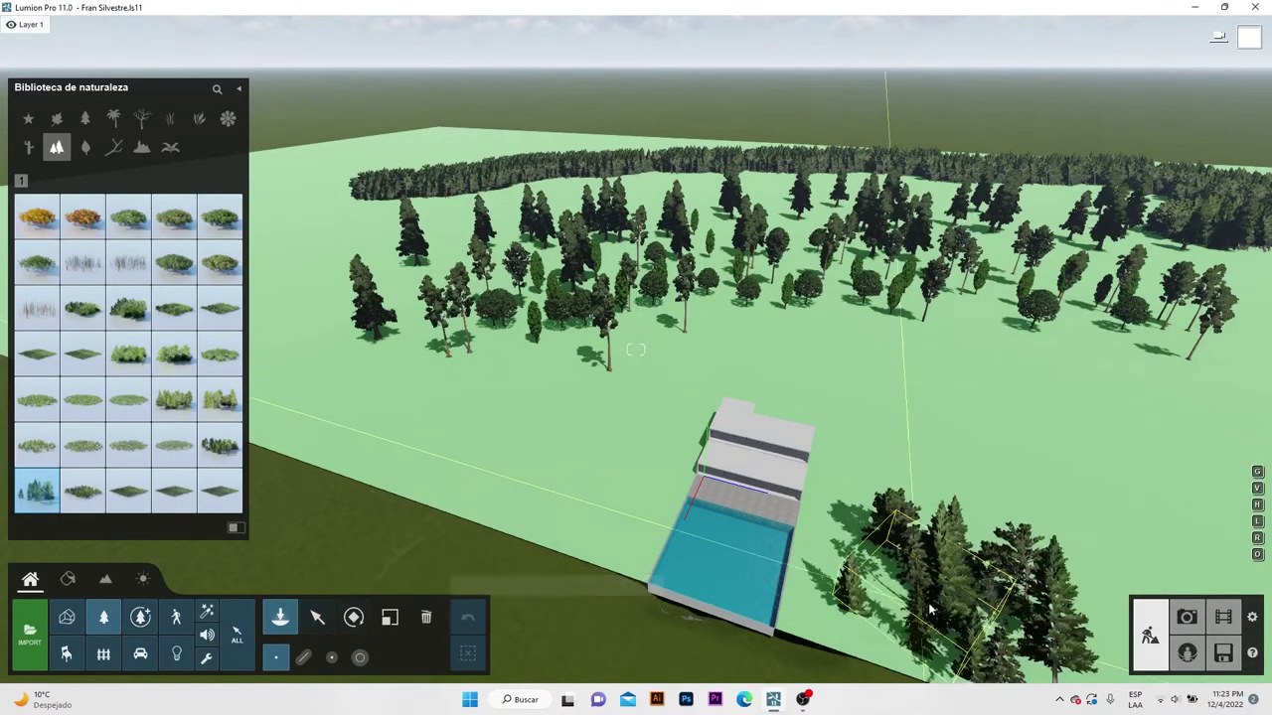
Frame an eye-level perspective of the glazed facade from beside the pool in Photo mode and store it in the first photo slot.
left_click(1186, 618)
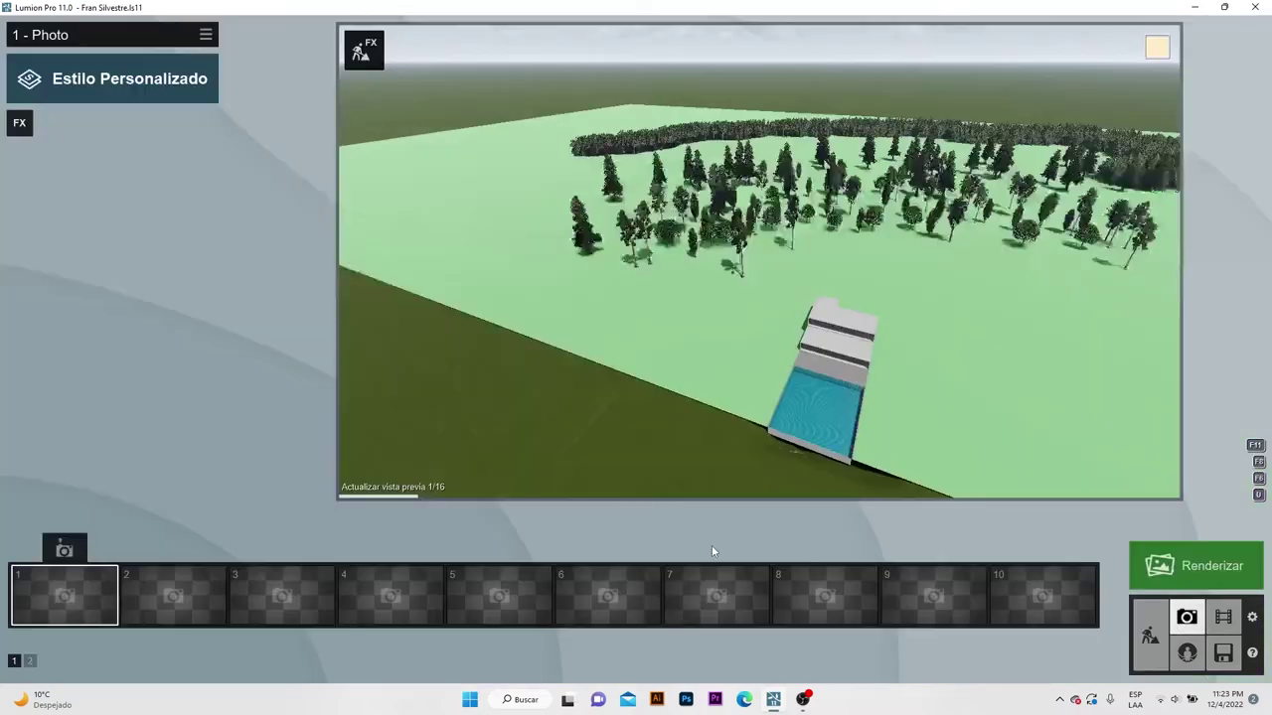
right_click_drag(760, 261, 1007, 281)
key("w")
right_click_drag(757, 312, 1, 424)
scroll(768, 275, "down", 3)
scroll(768, 275, "up", 5)
scroll(833, 260, "down", 1)
left_click(625, 469)
right_click_drag(667, 290, 714, 298)
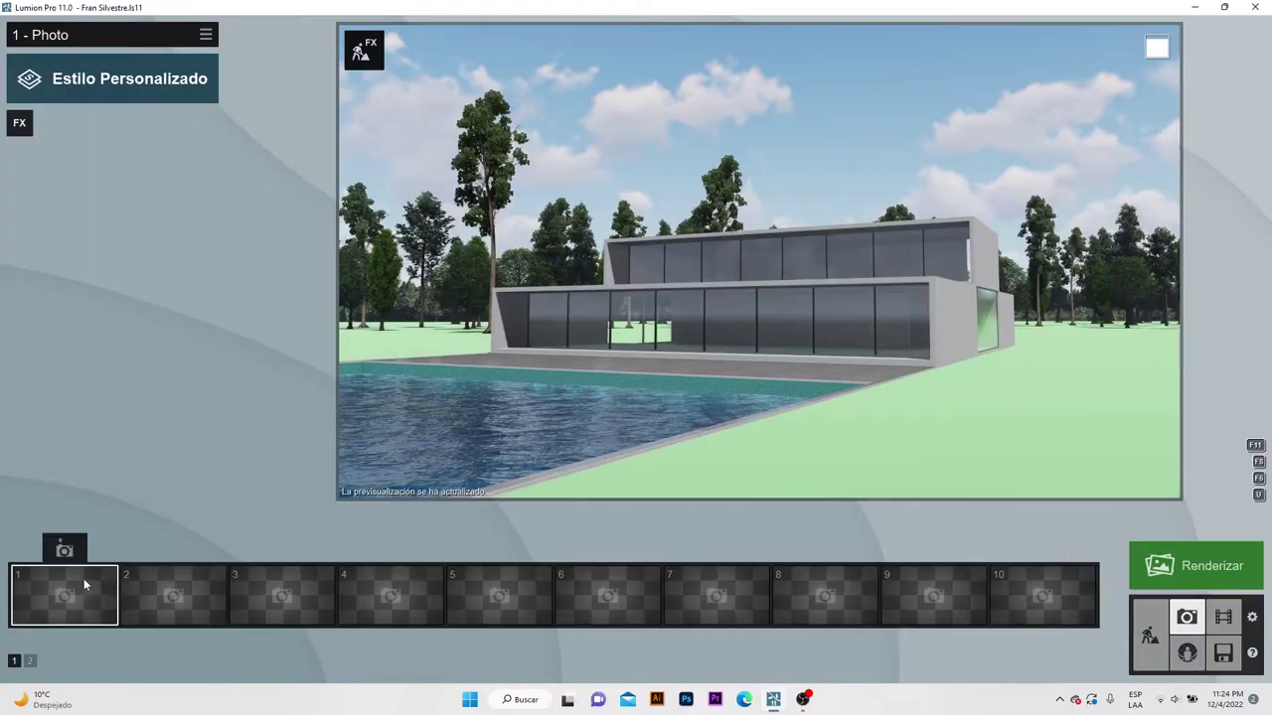
left_click(63, 549)
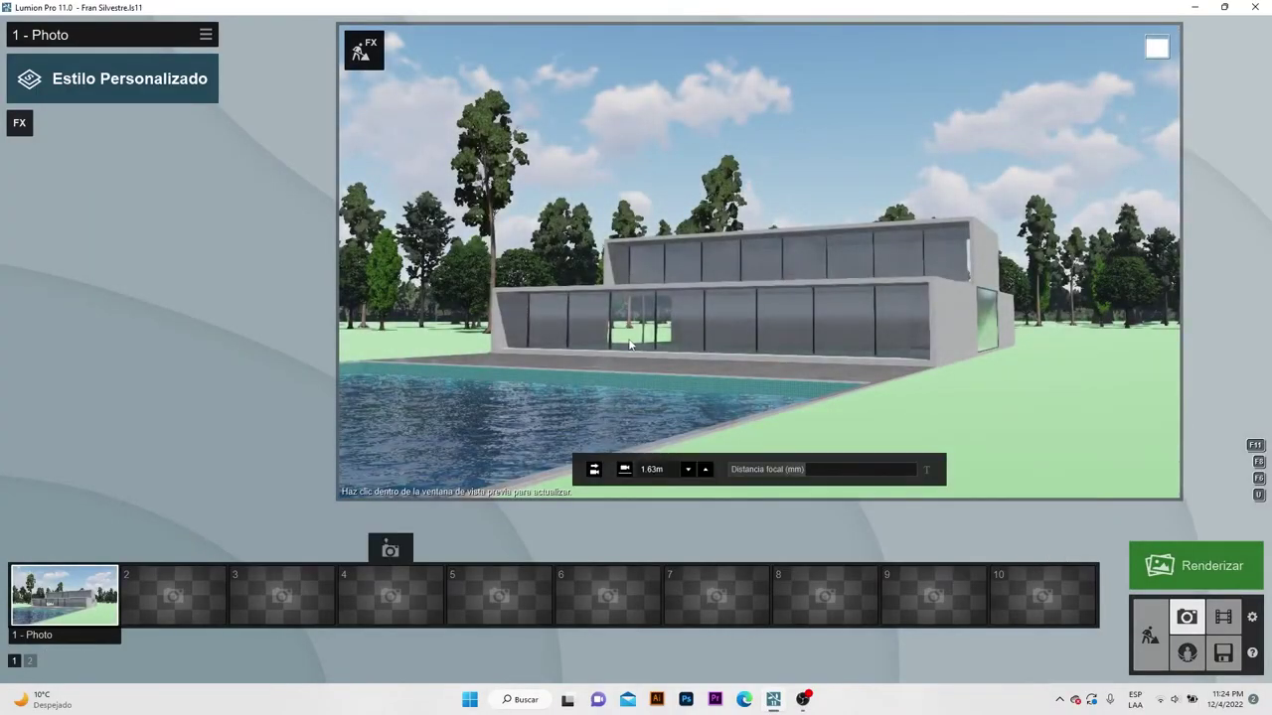
Return to build mode and apply the Wild Grass 01 material to the plain green terrain.
left_click(1151, 630)
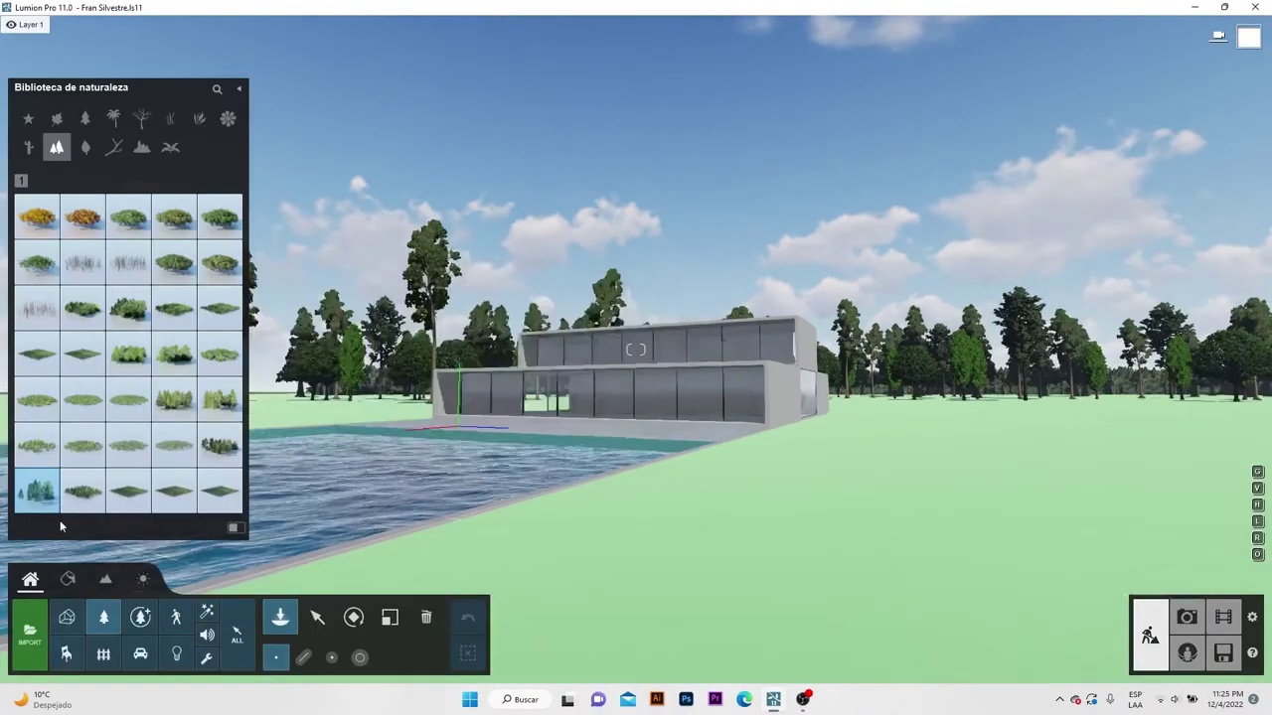
left_click(68, 581)
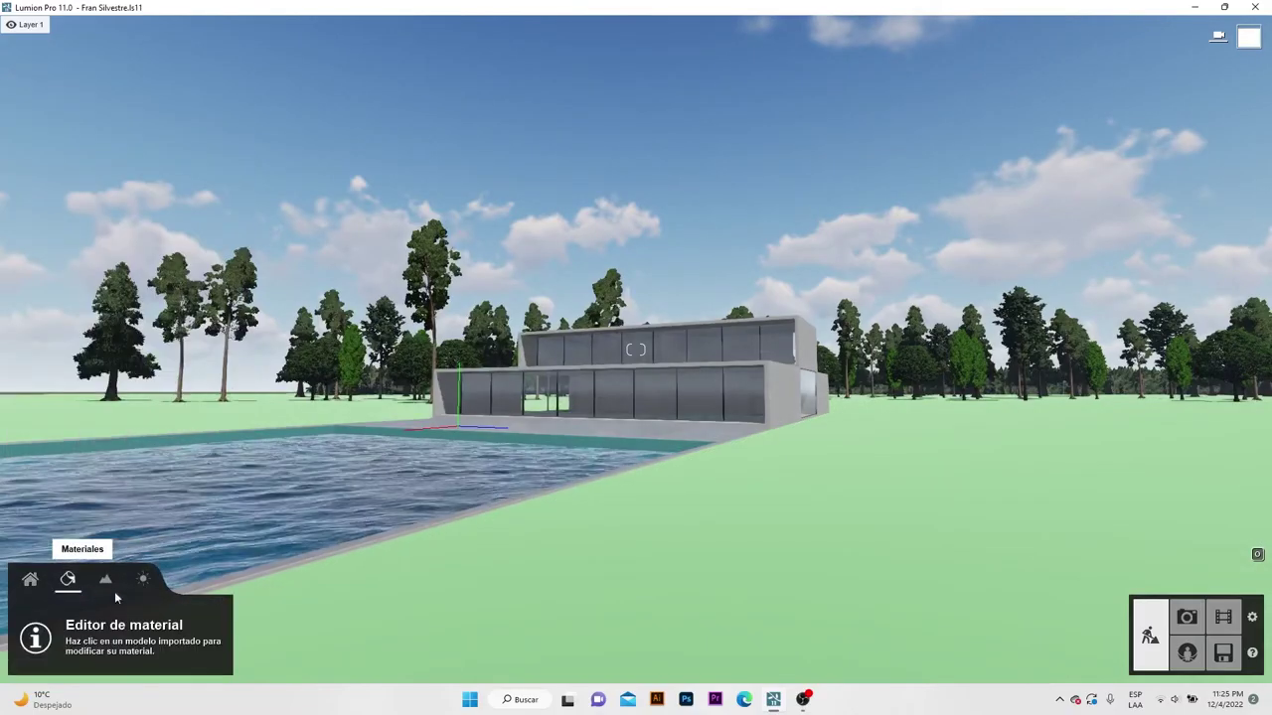
left_click(628, 514)
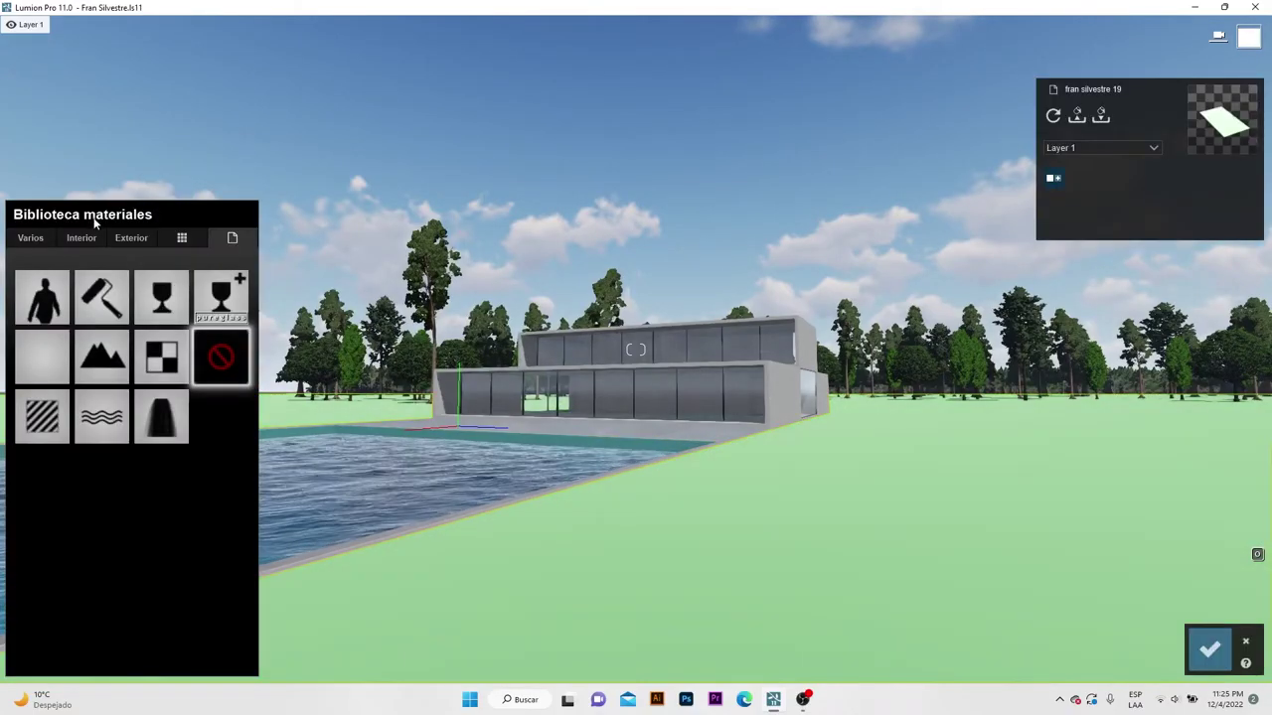
left_click(31, 238)
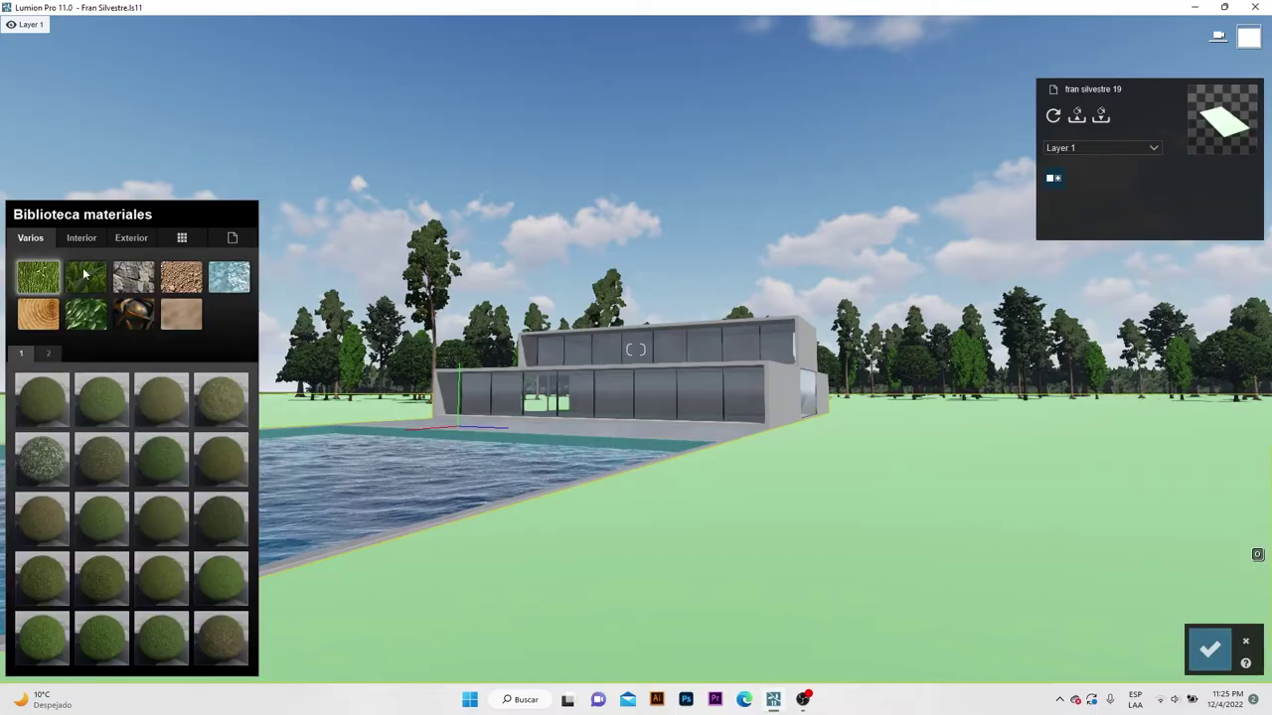
left_click(85, 278)
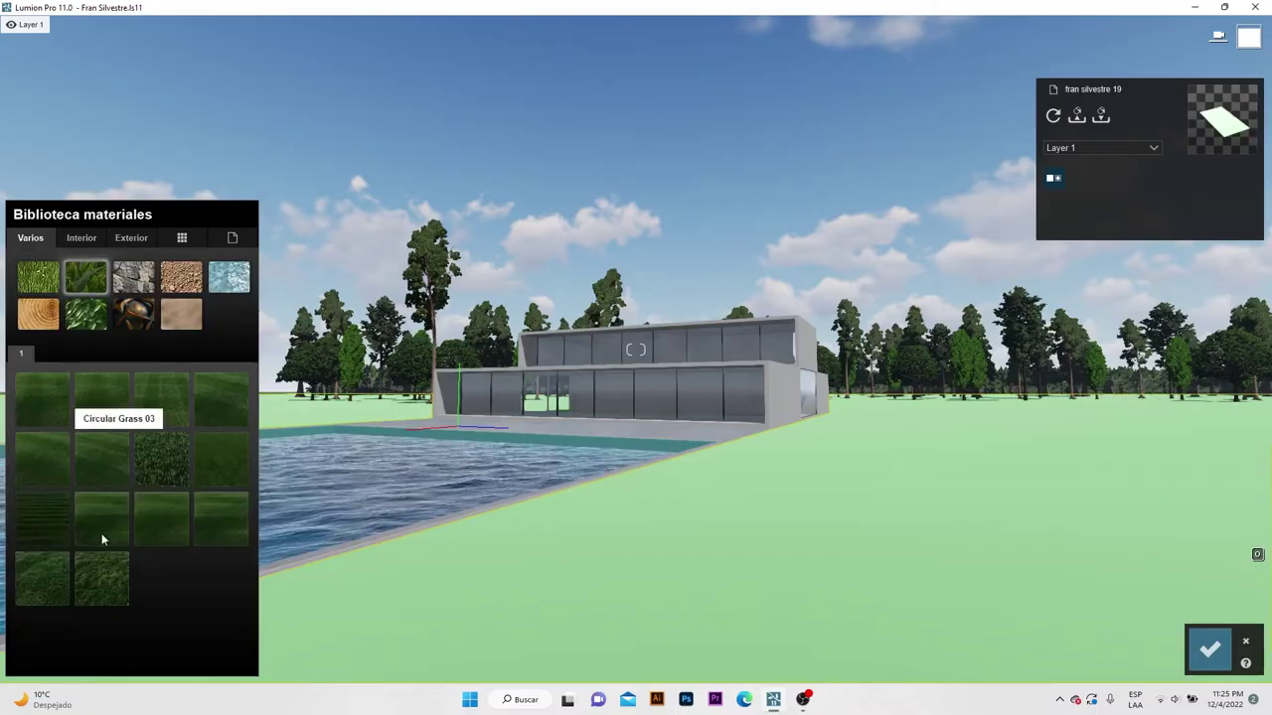
left_click(51, 590)
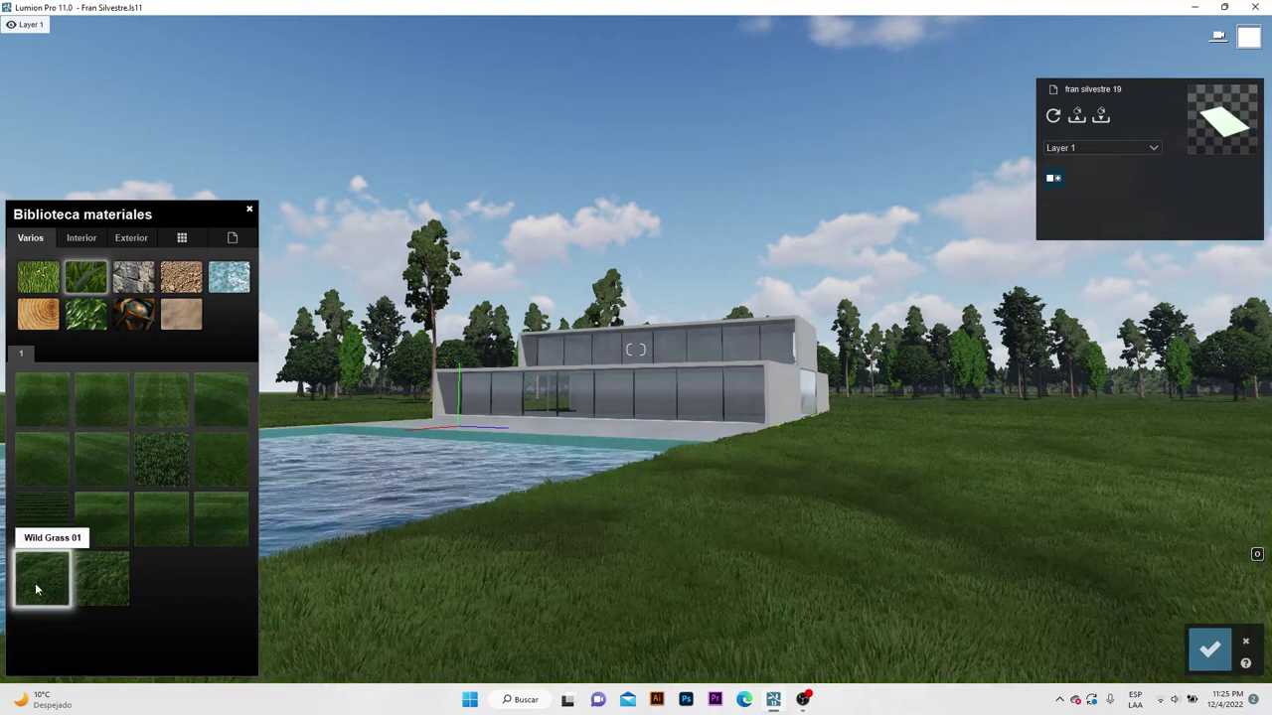
Adjust the grass size and grass height of the terrain's Wild Grass 01 material and save the material changes.
left_click(38, 586)
left_click_drag(38, 534, 69, 559)
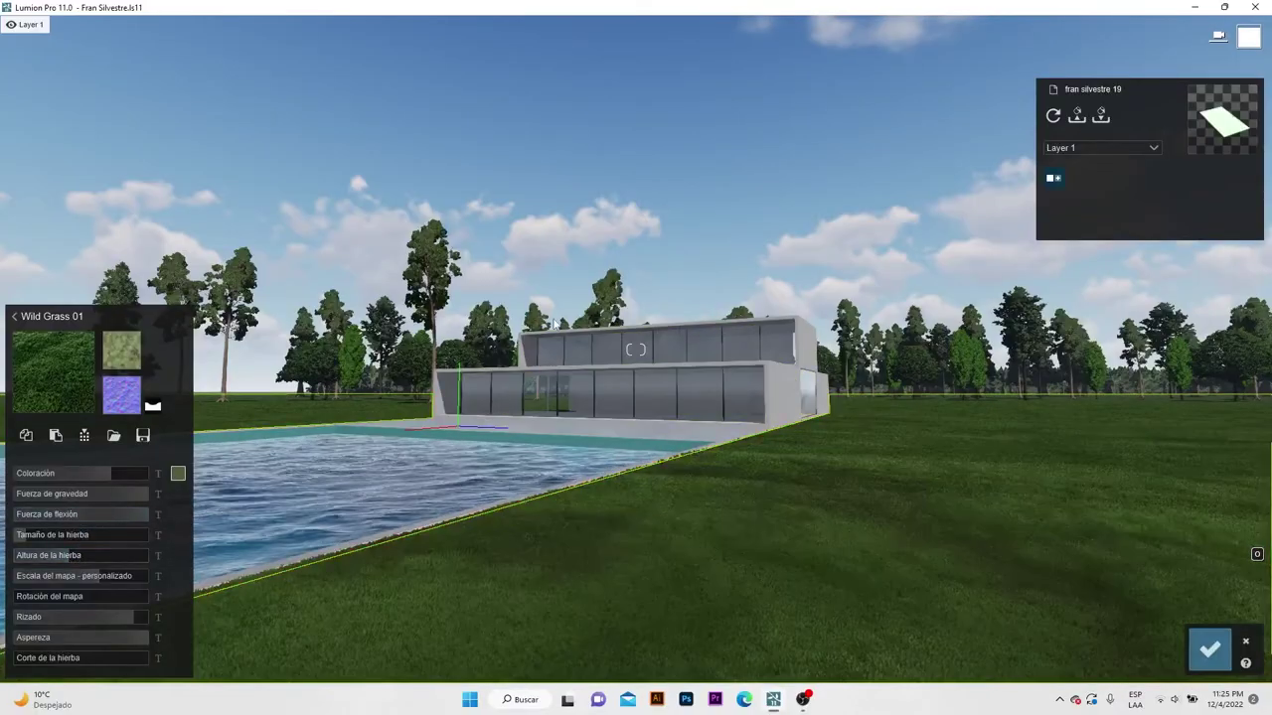
left_click(1208, 646)
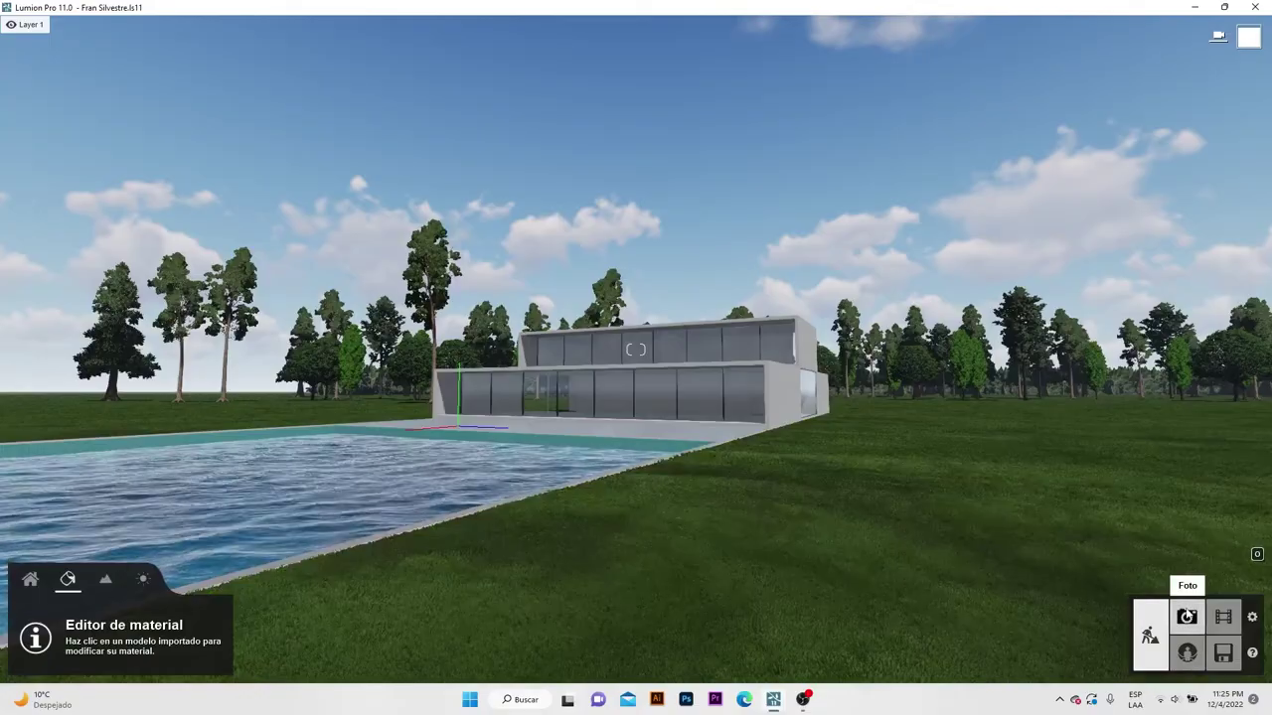
Render the stored photo view at 1920x1080 and save it on the desktop as the JPG "01 ext".
left_click(1187, 618)
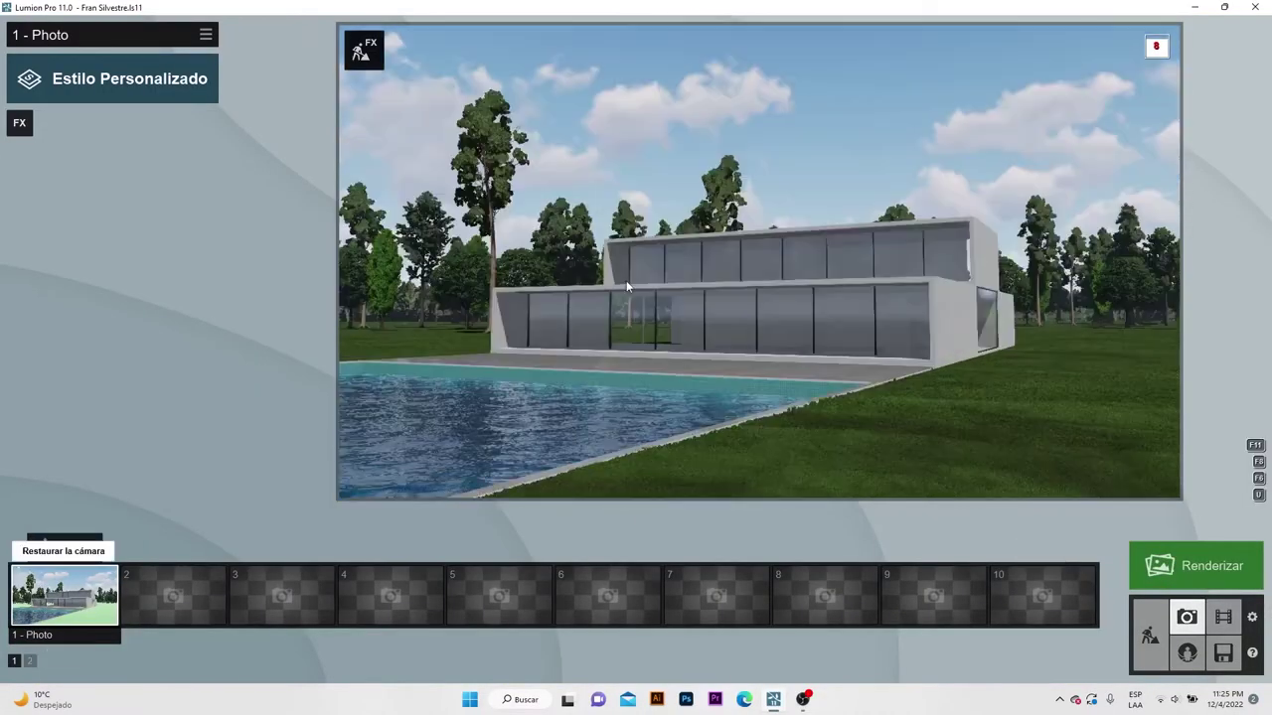
left_click(1165, 573)
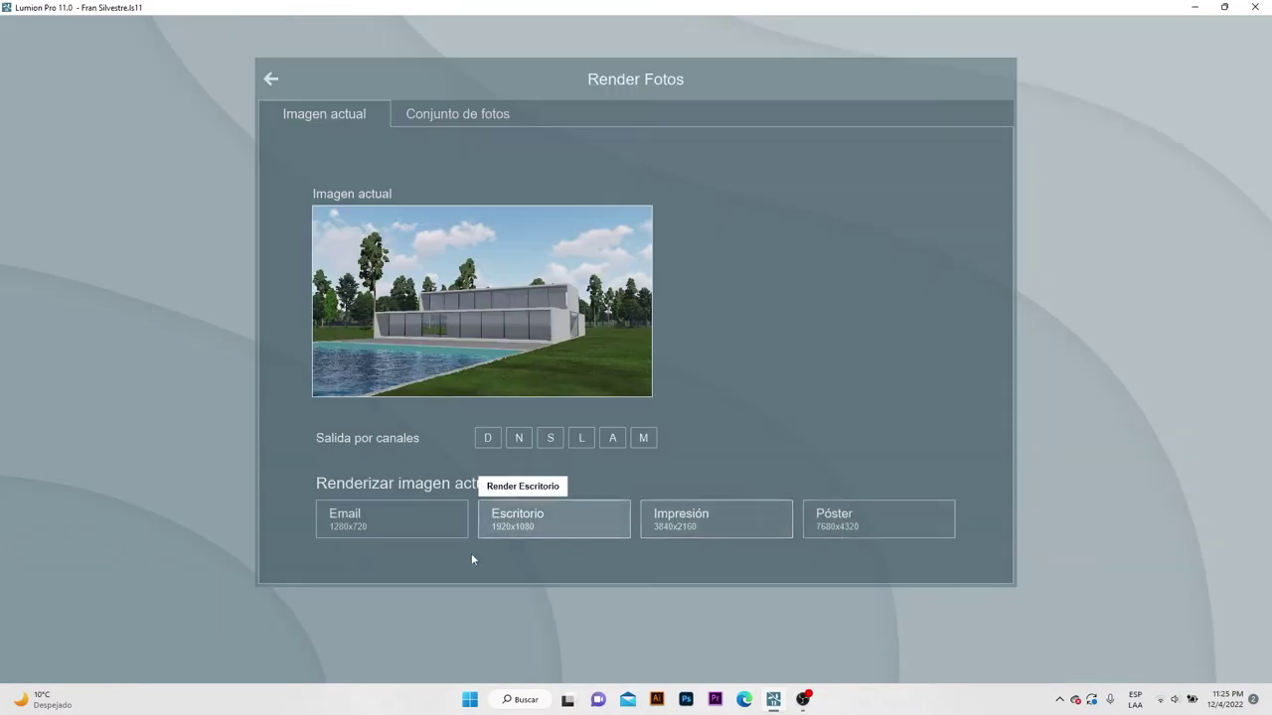
left_click(514, 524)
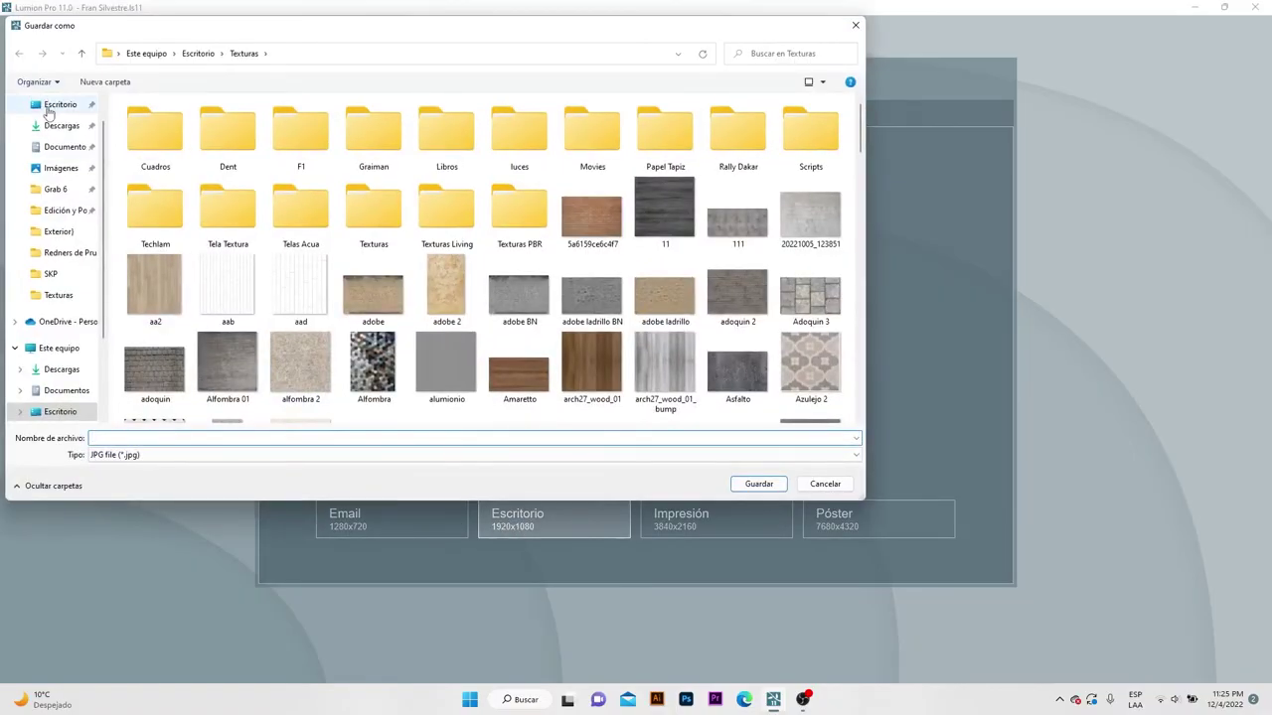
left_click(59, 105)
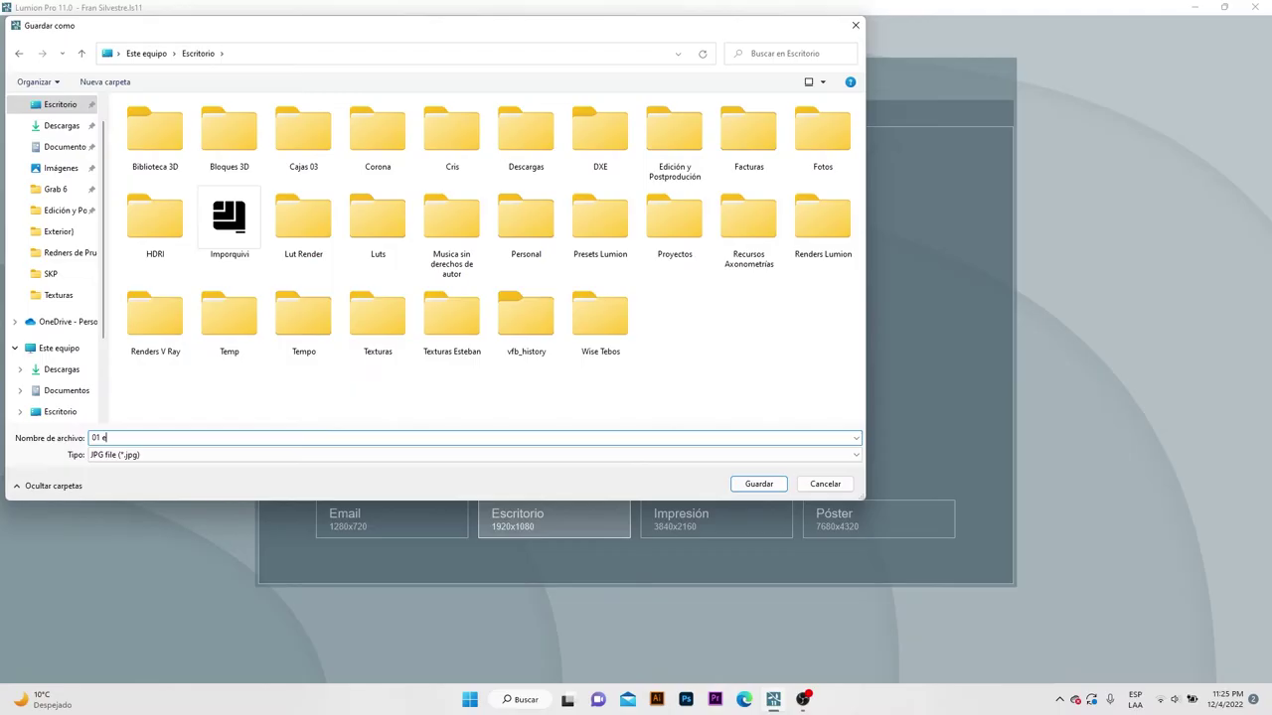
key("Return")
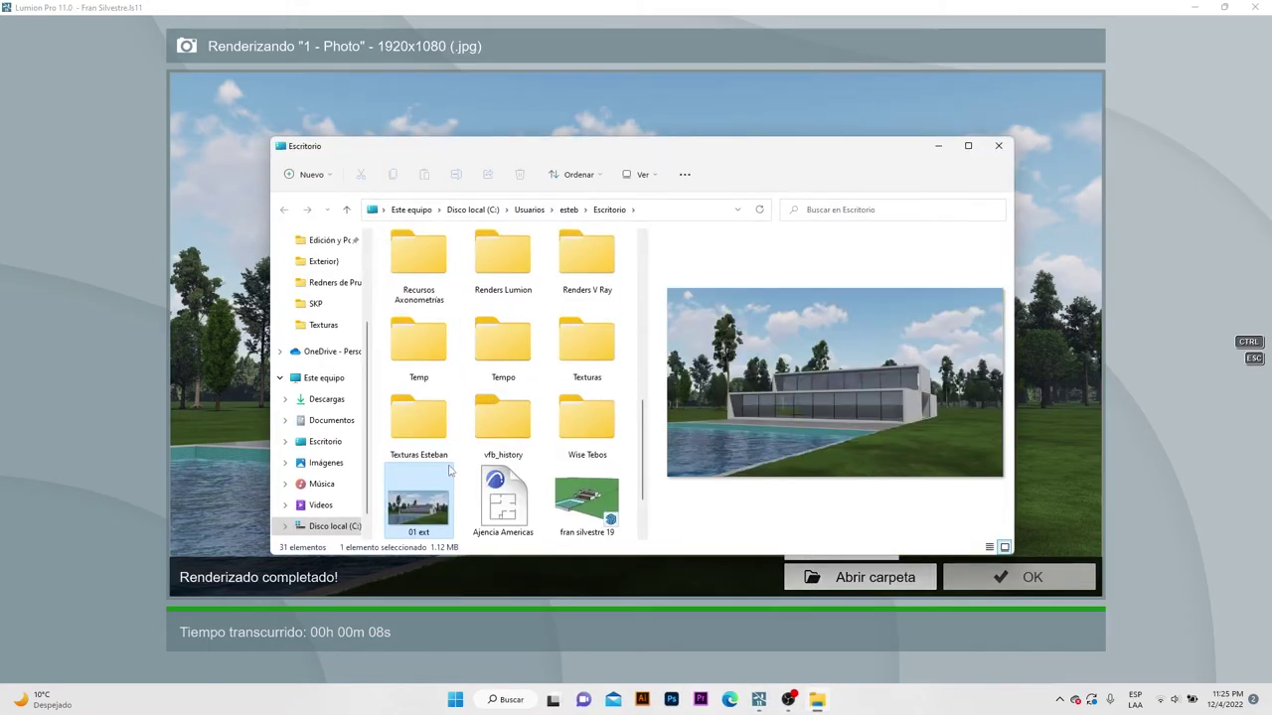
Open the rendered image 01 ext in the image viewer and inspect it full screen.
double_click(422, 508)
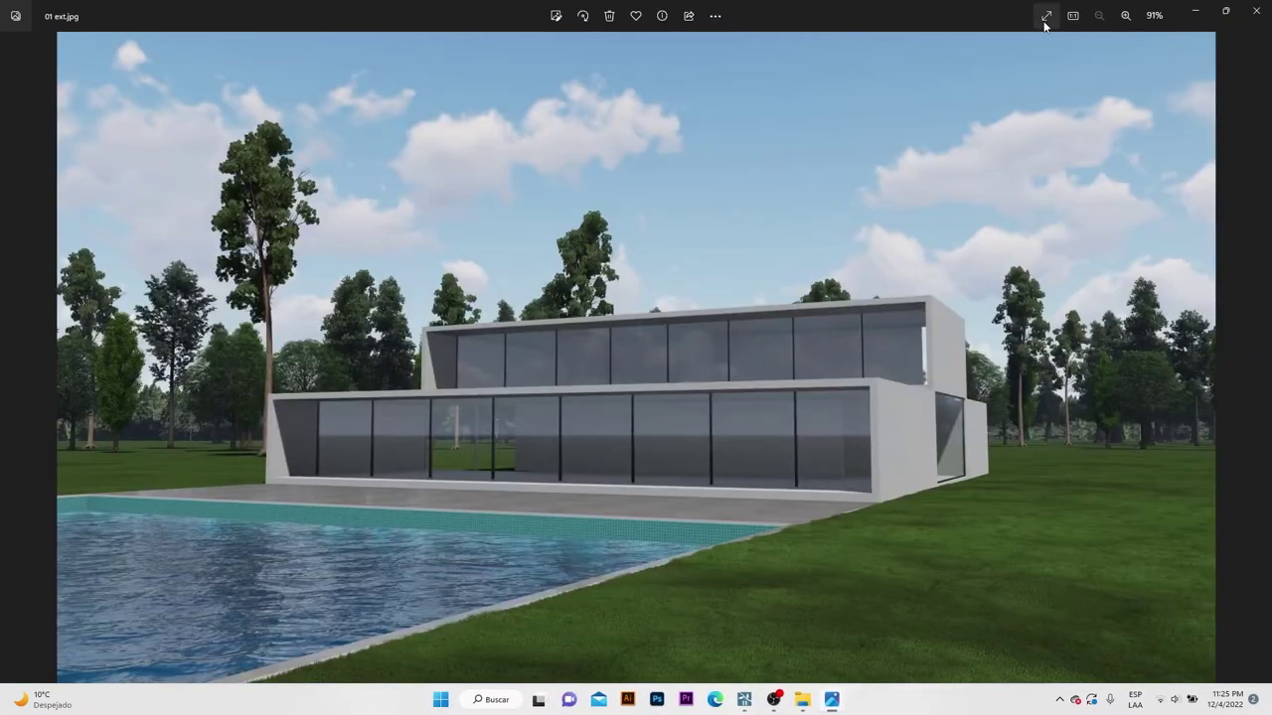
left_click(1046, 17)
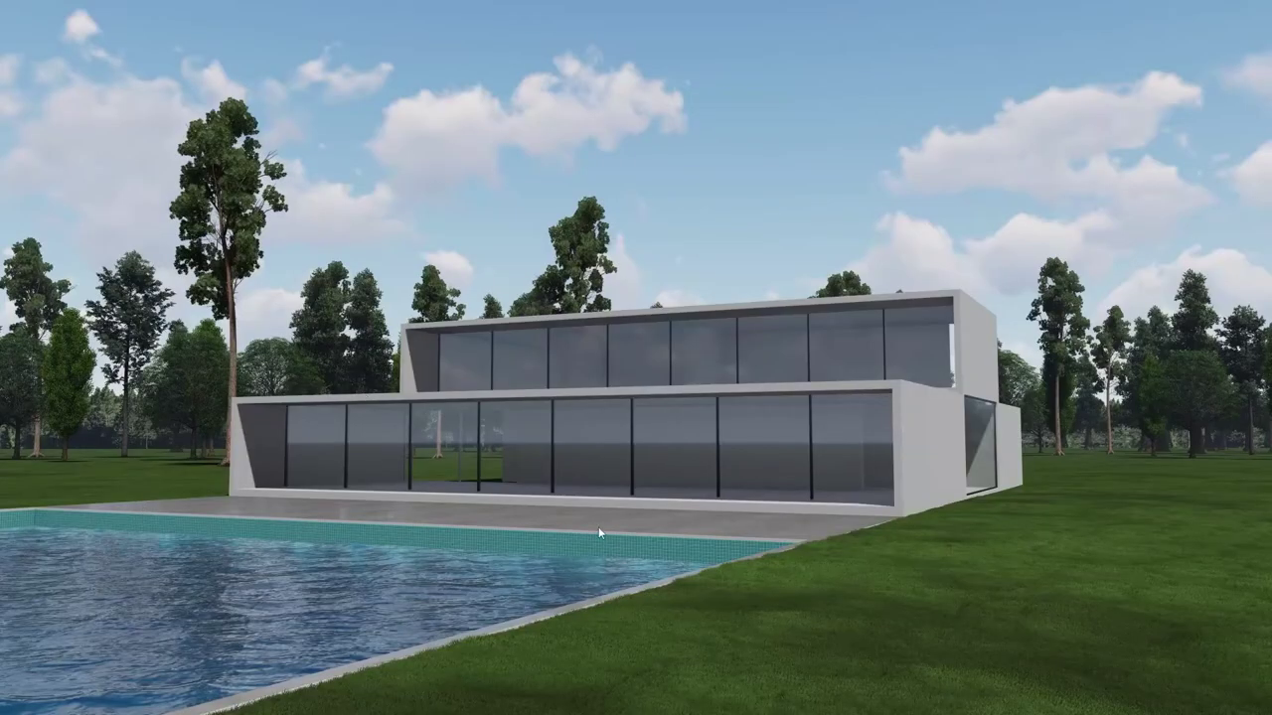
key("Escape")
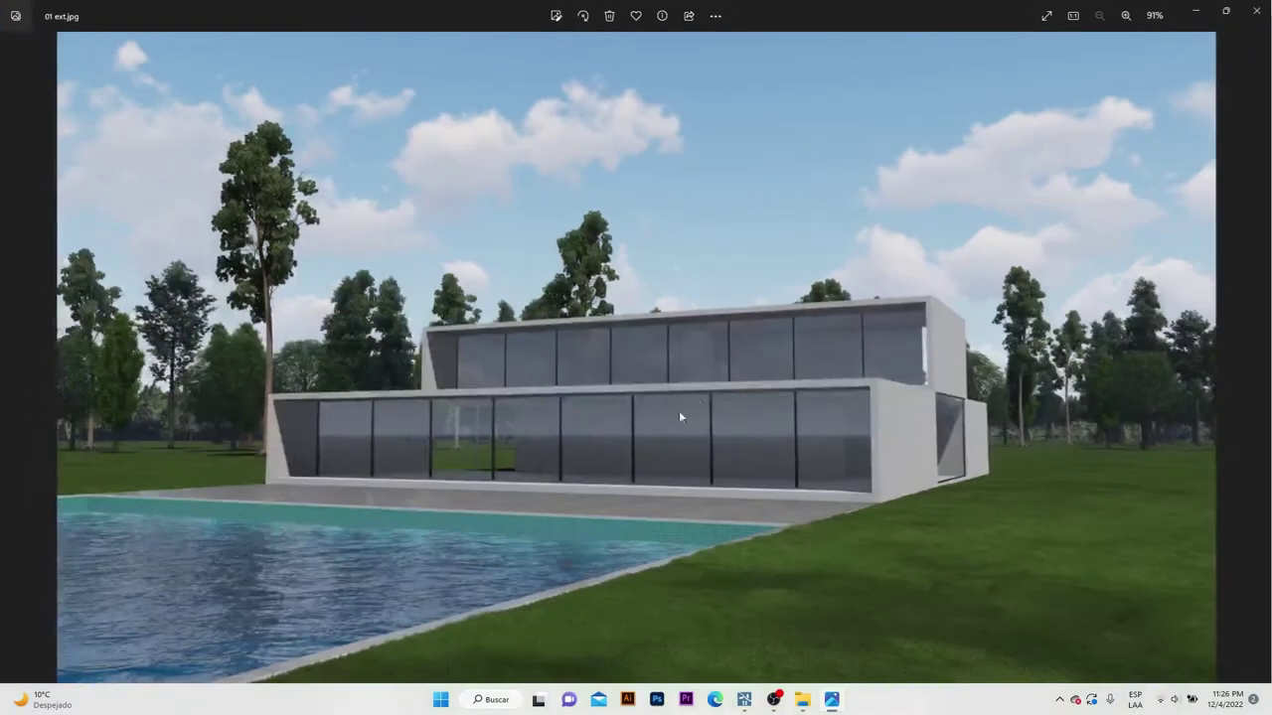
Switch back to Lumion, close the finished render, load the Exterior Studio 11.lme effects file onto the photo and refresh the preview.
left_click(746, 700)
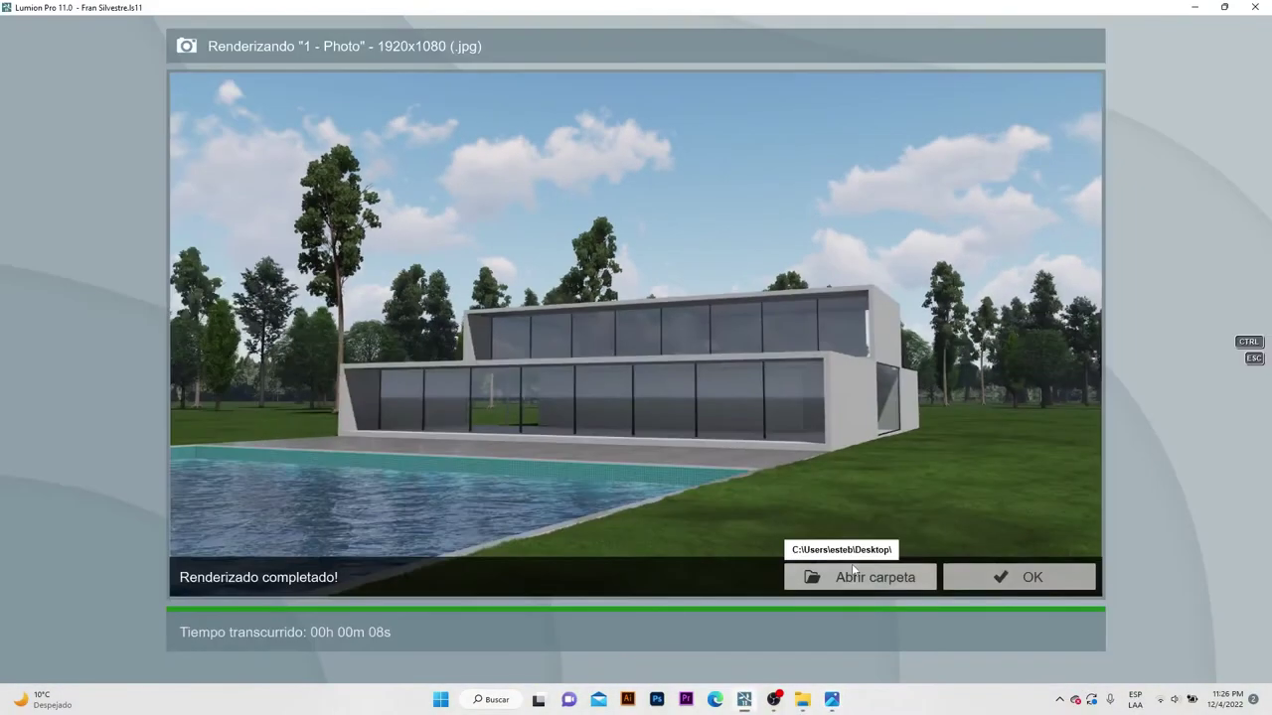
left_click(1032, 577)
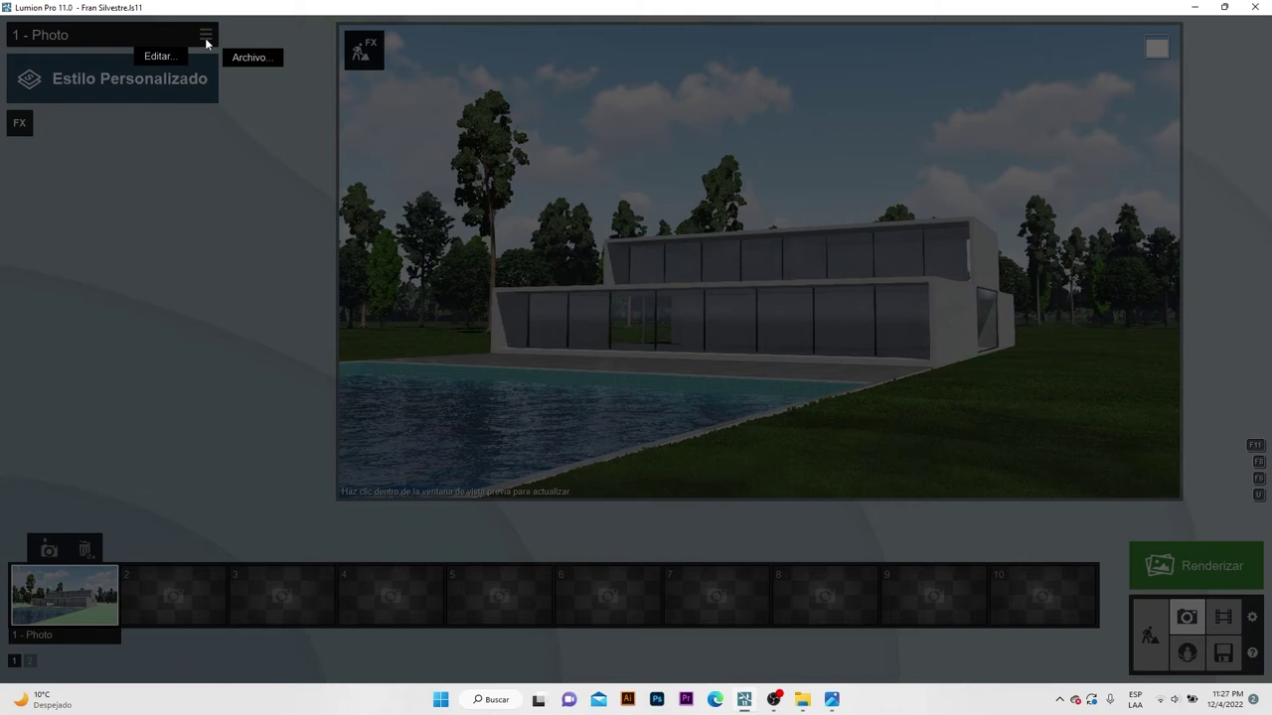
left_click(241, 57)
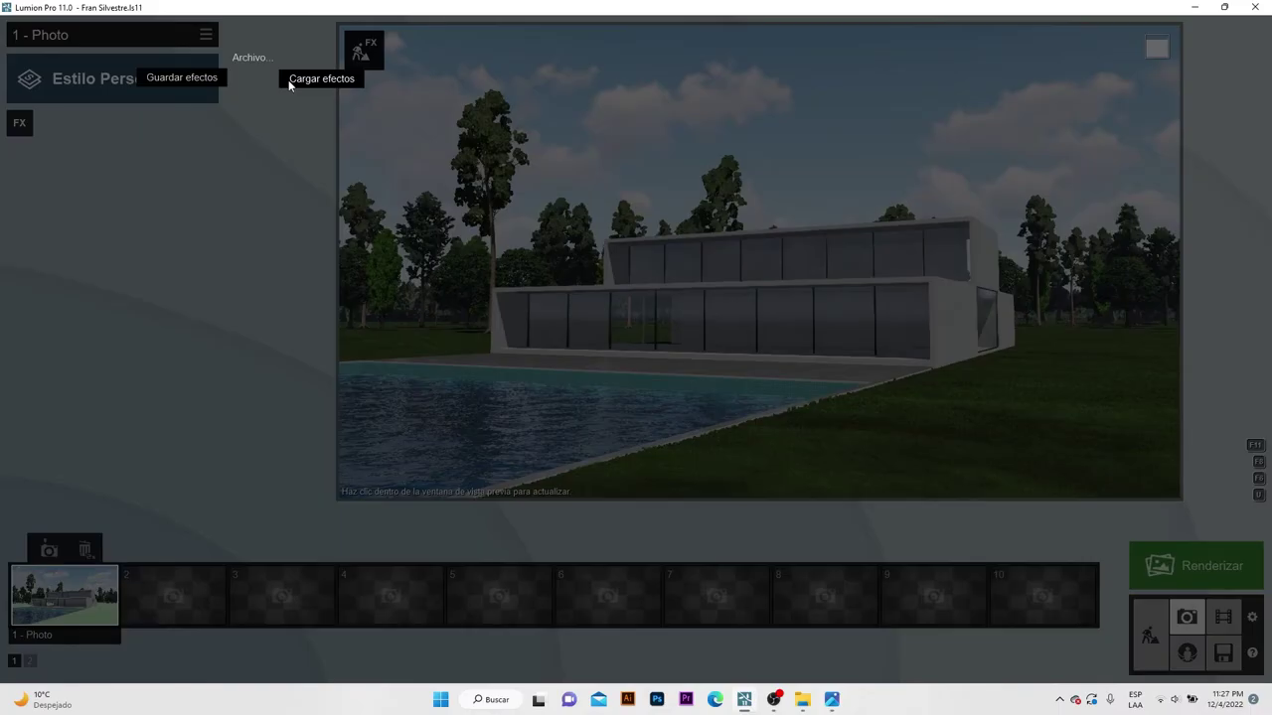
left_click(298, 80)
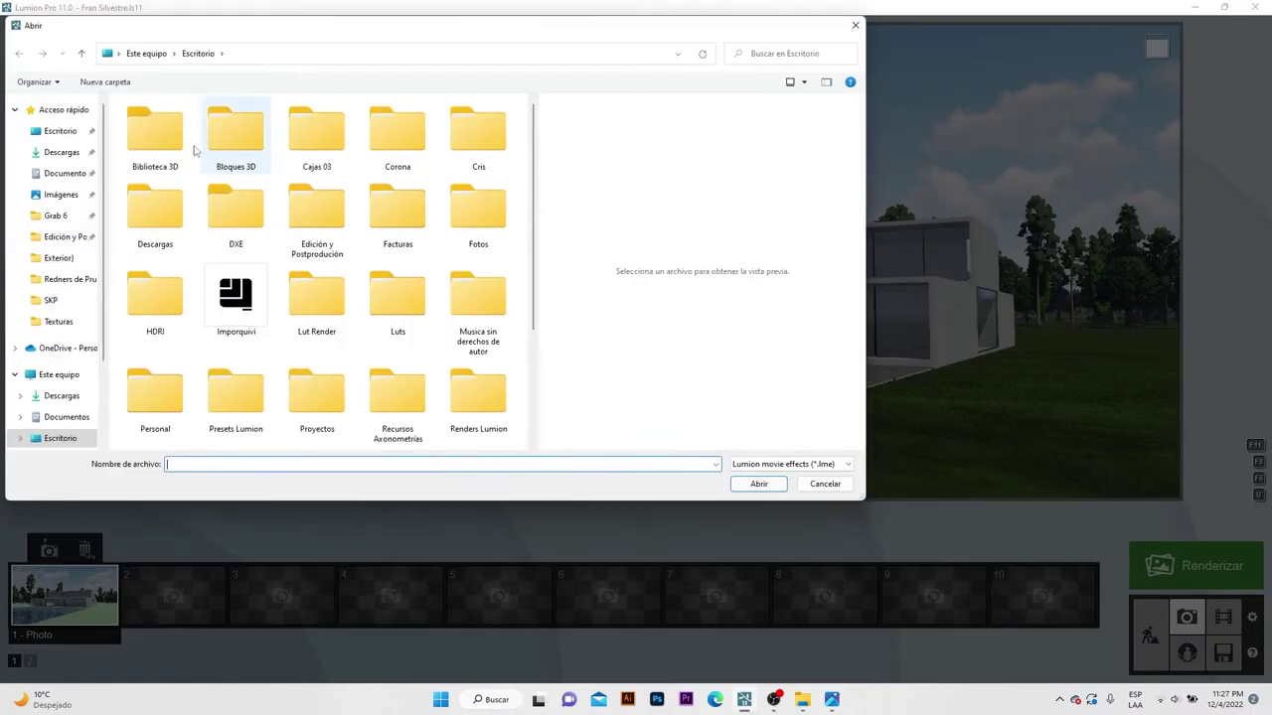
scroll(238, 223, "down", 3)
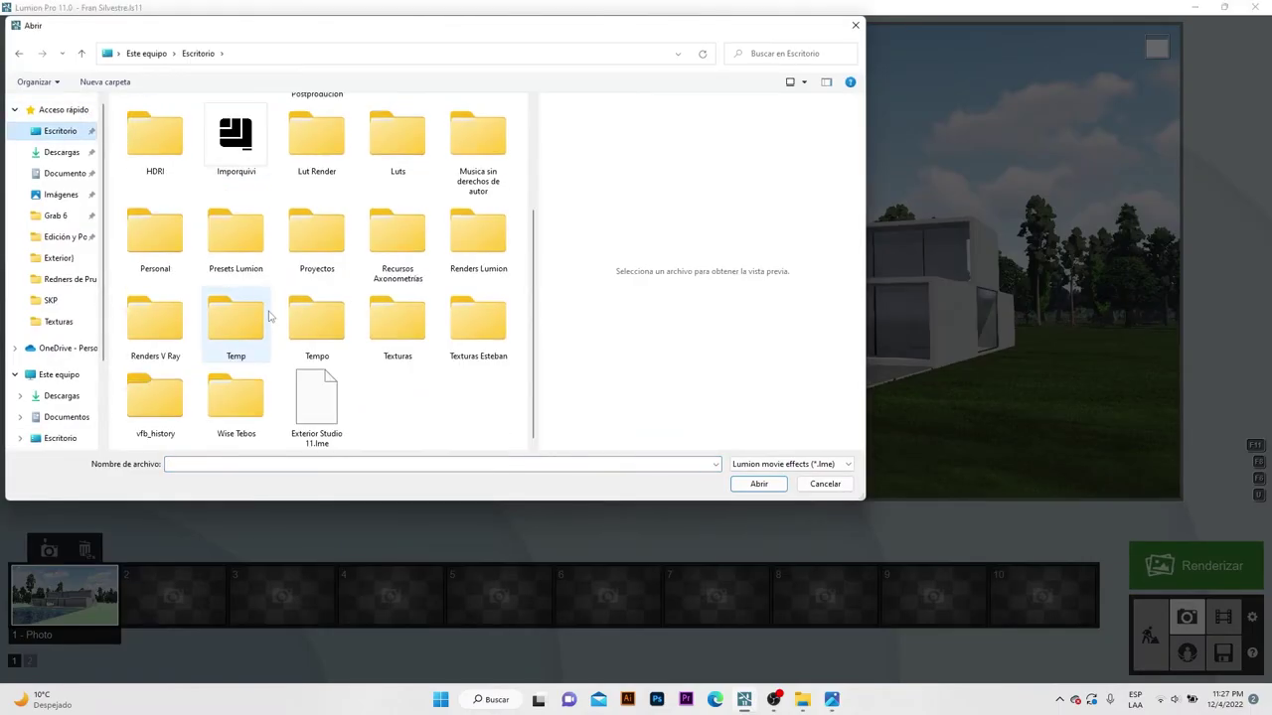
double_click(318, 408)
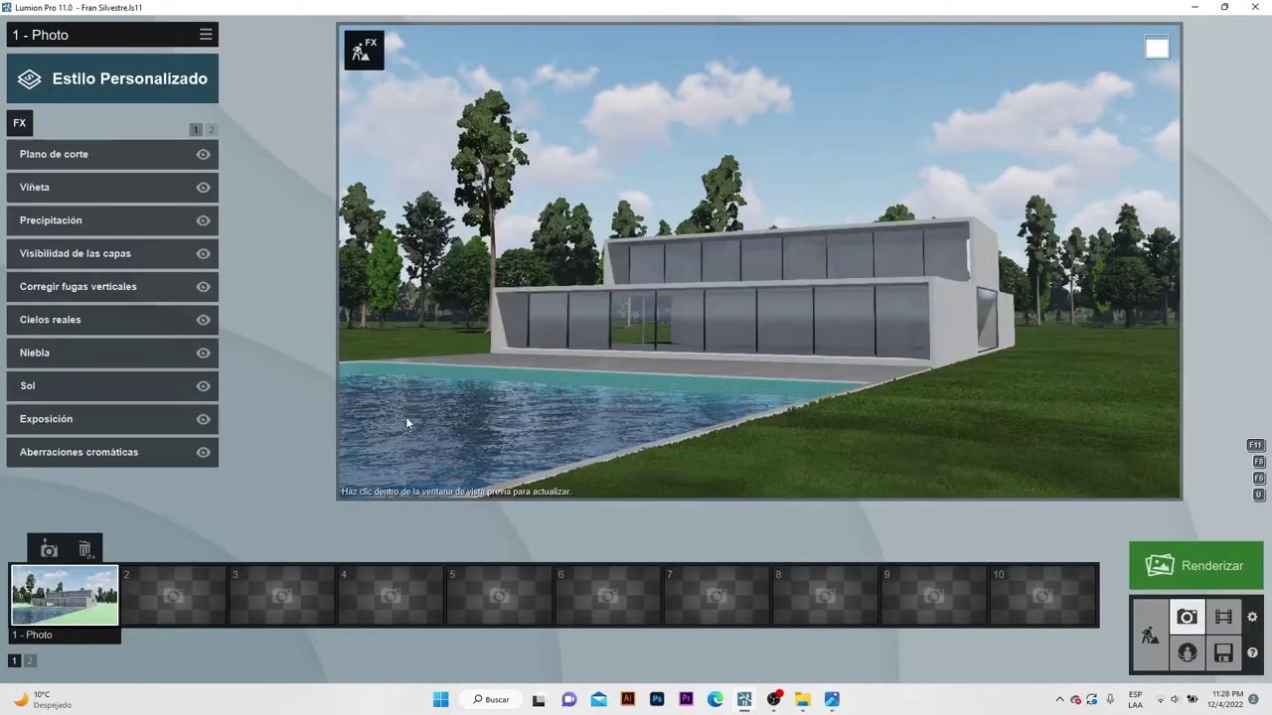
left_click(406, 415)
left_click(628, 248)
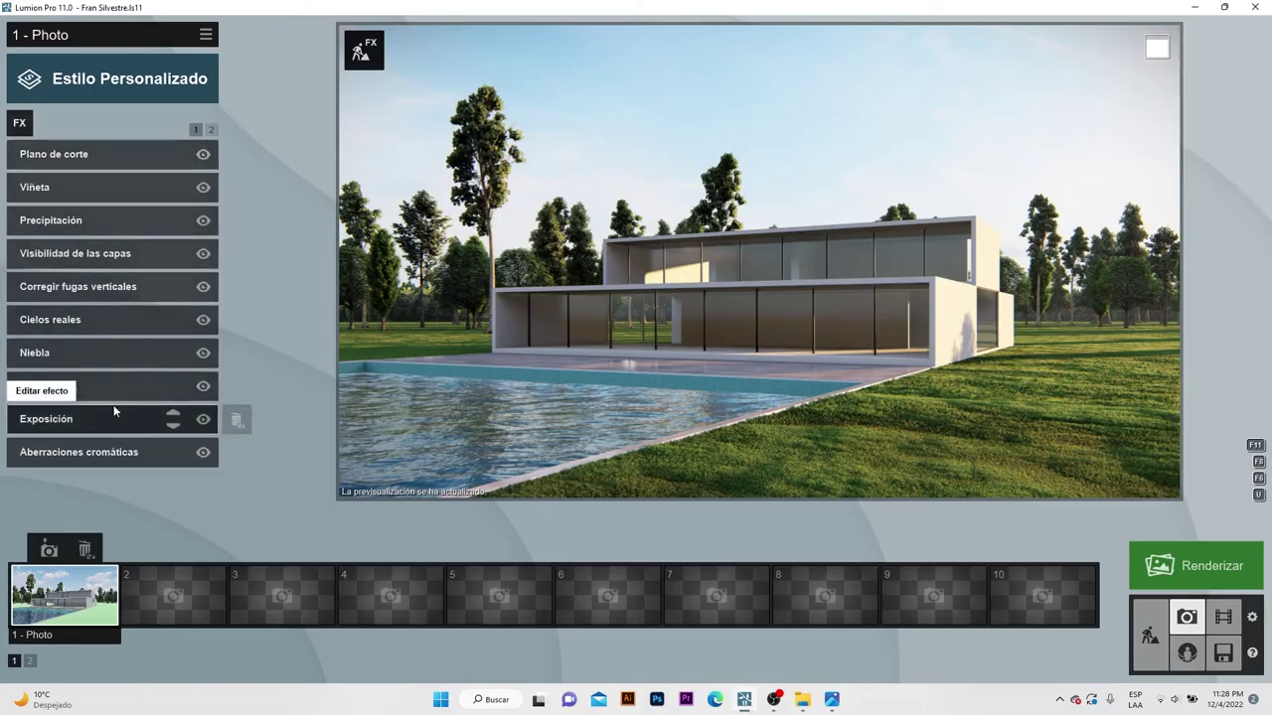
Open the photo's Reflection effect for plane editing and delete all the existing reflection planes.
left_click(211, 130)
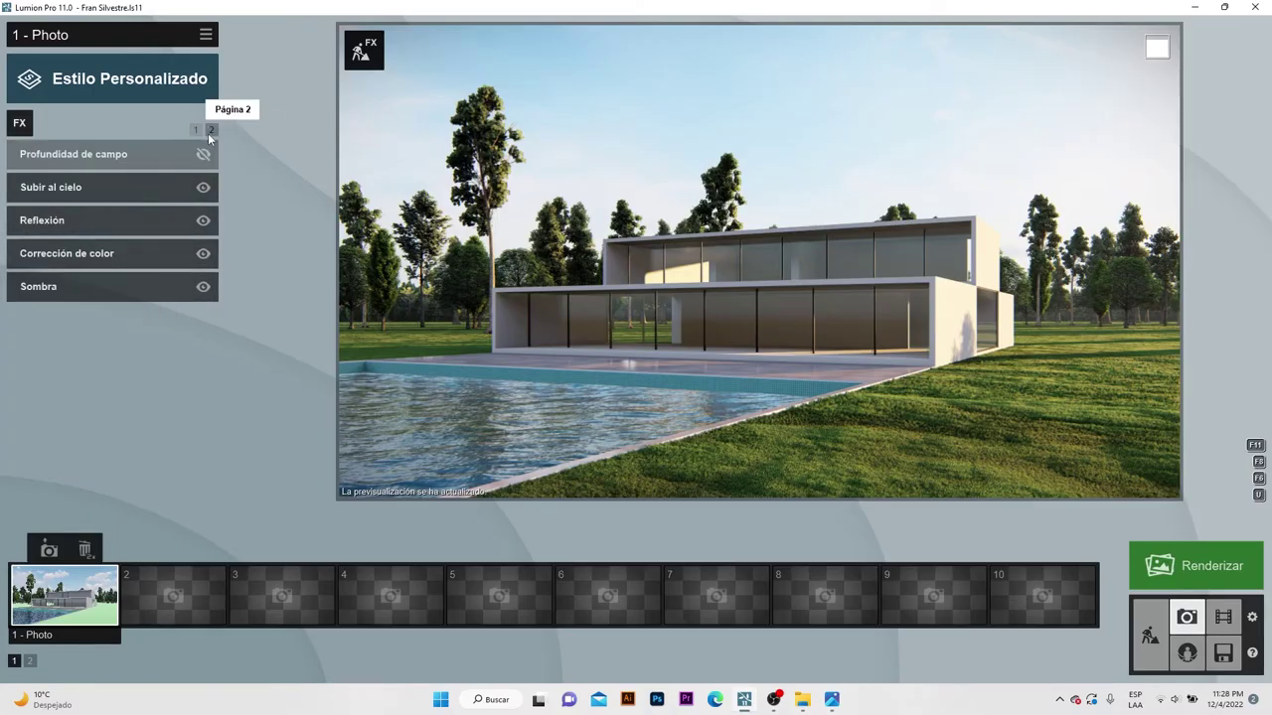
left_click(93, 218)
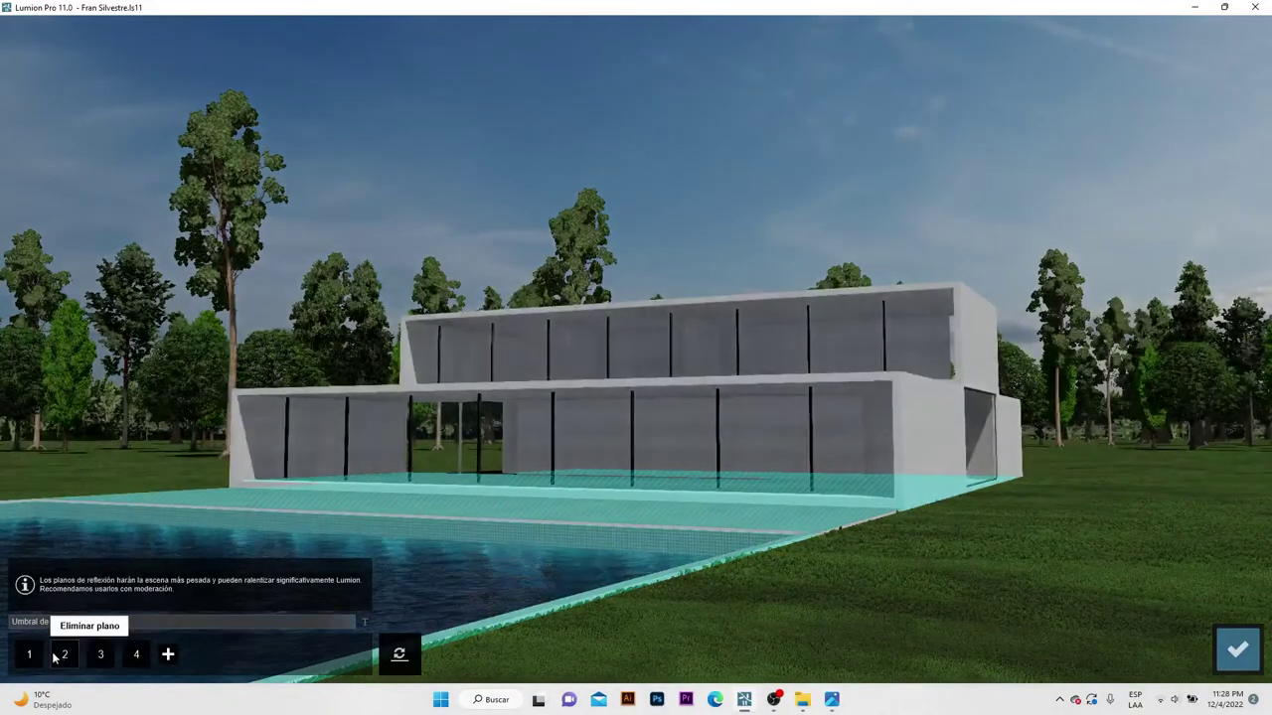
left_click(42, 653)
left_click(41, 653)
left_click(42, 653)
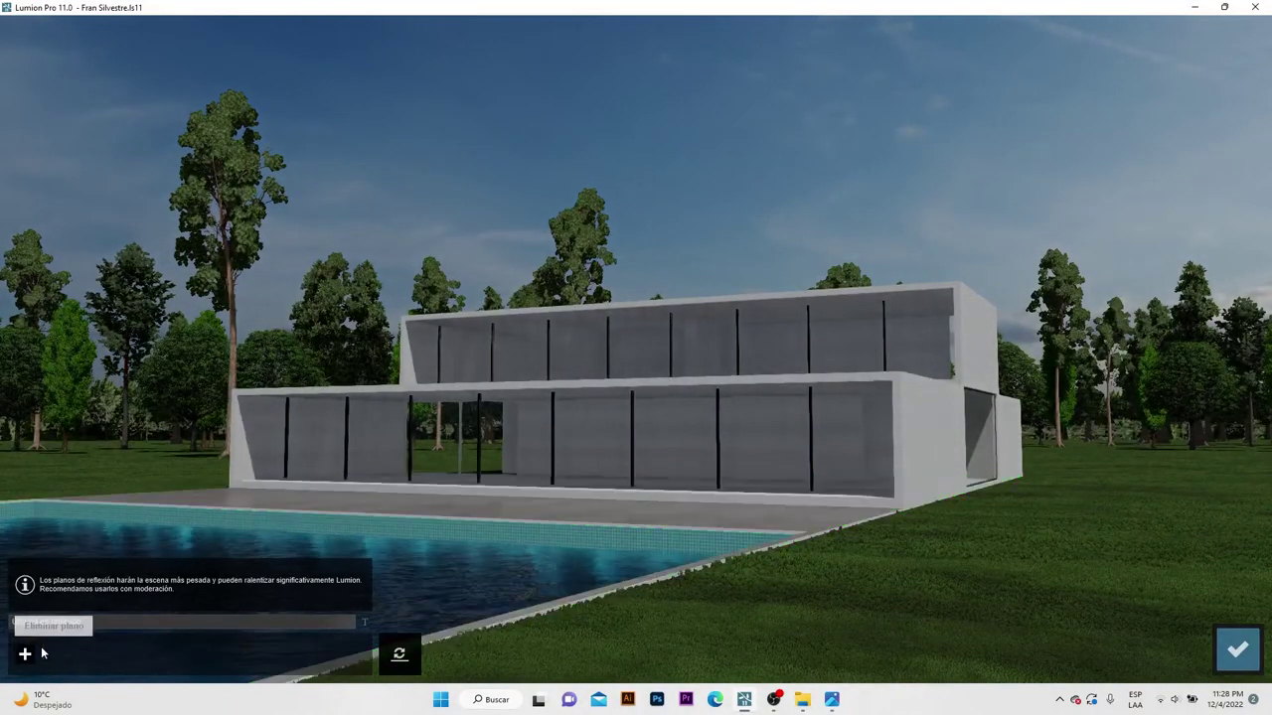
Add reflection planes on the lower front glazing, upper front glazing, pool water and side glass, and accept them.
left_click(59, 646)
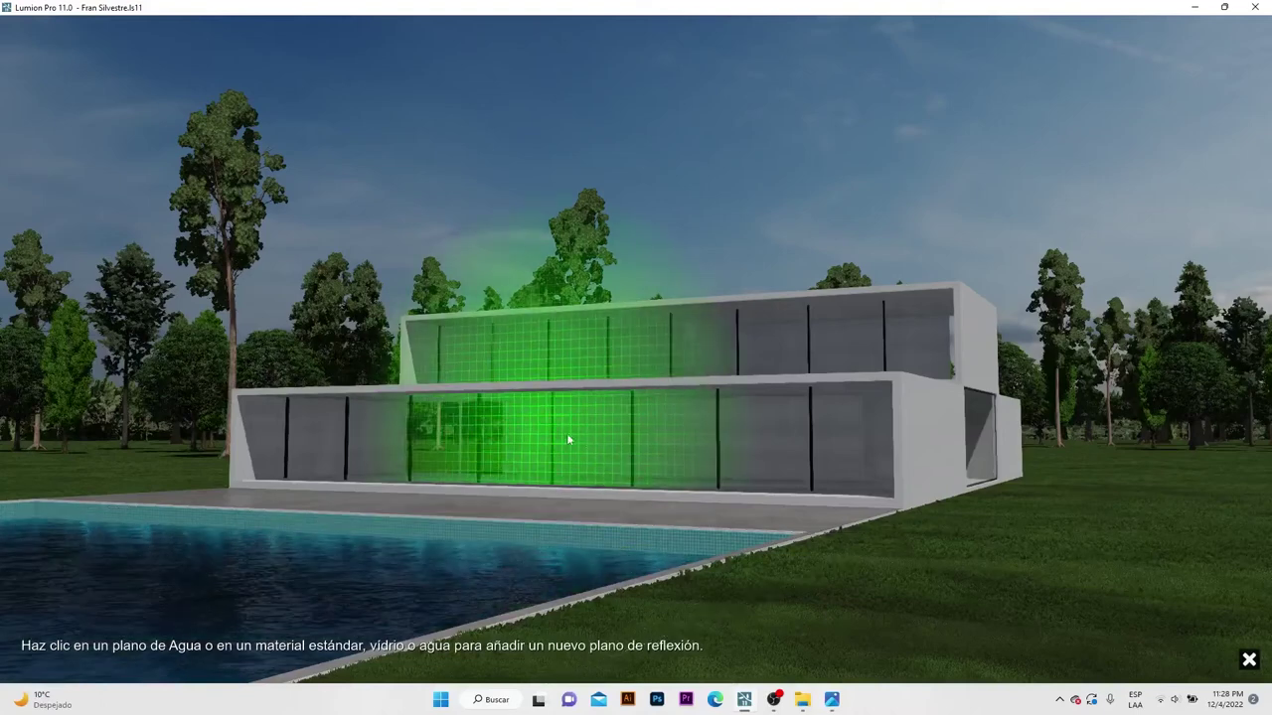
left_click(591, 432)
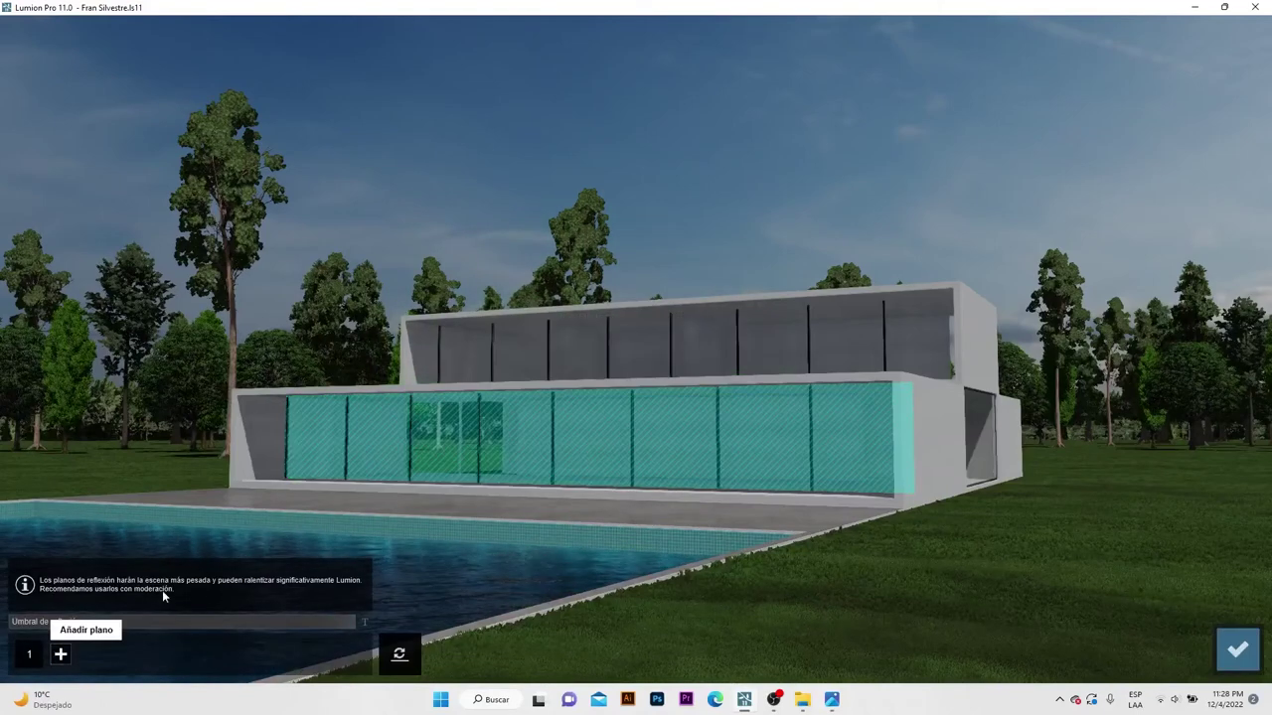
left_click(61, 654)
left_click(450, 365)
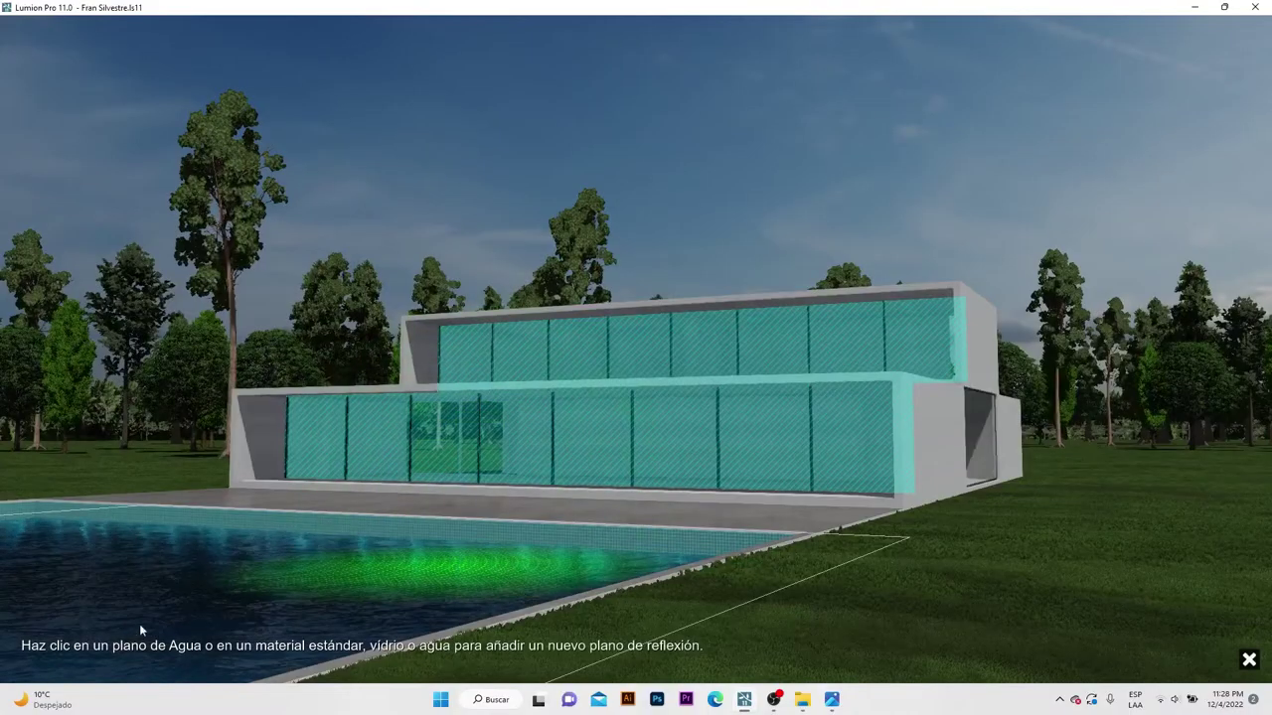
left_click(153, 620)
left_click(134, 654)
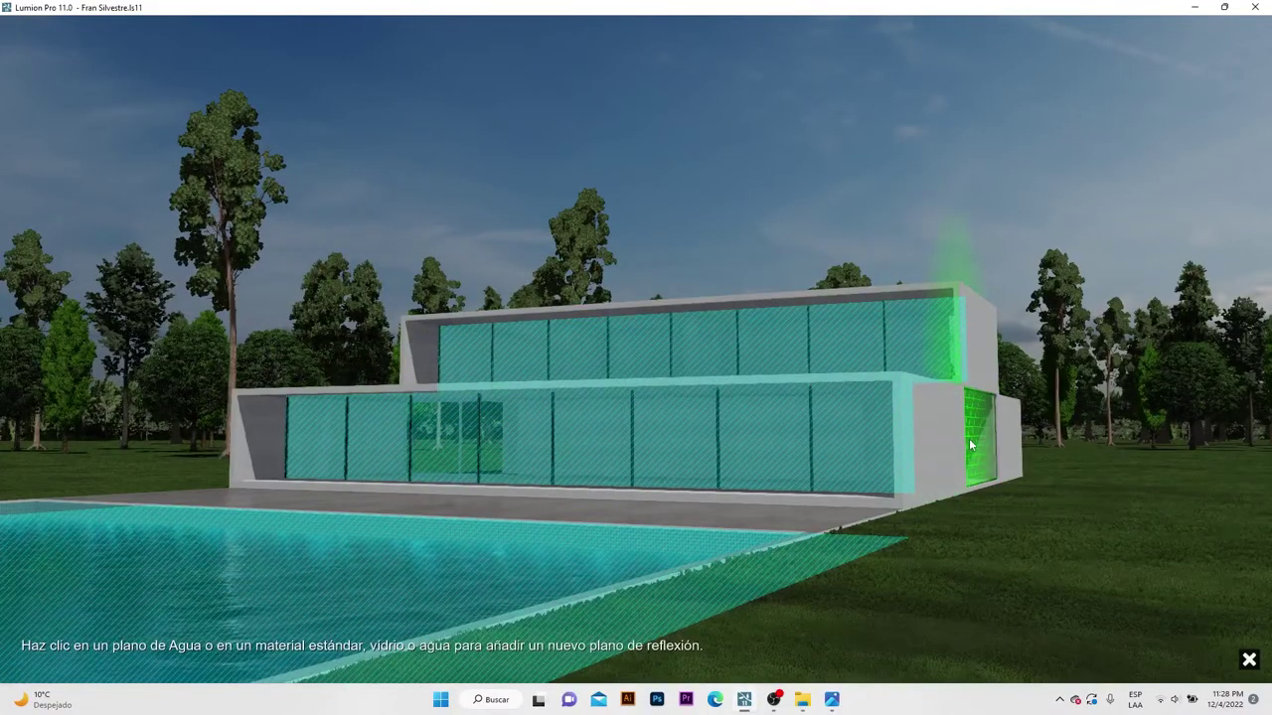
left_click(972, 445)
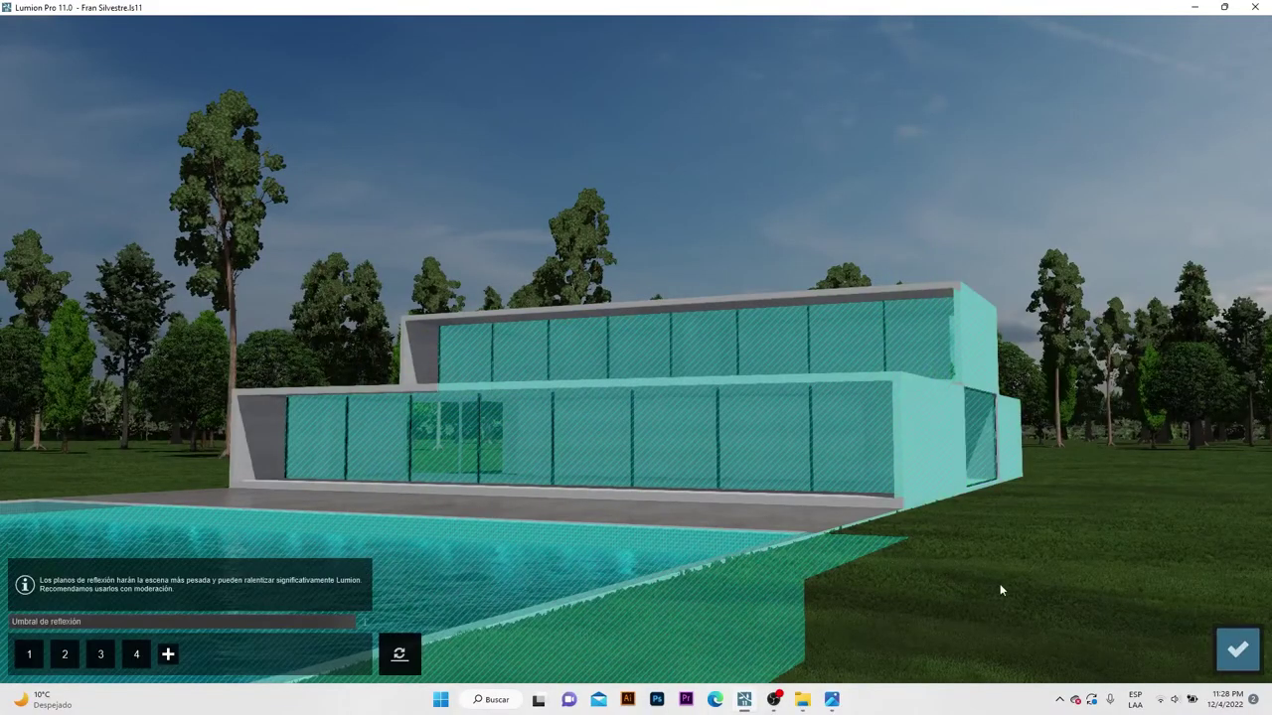
left_click(1236, 651)
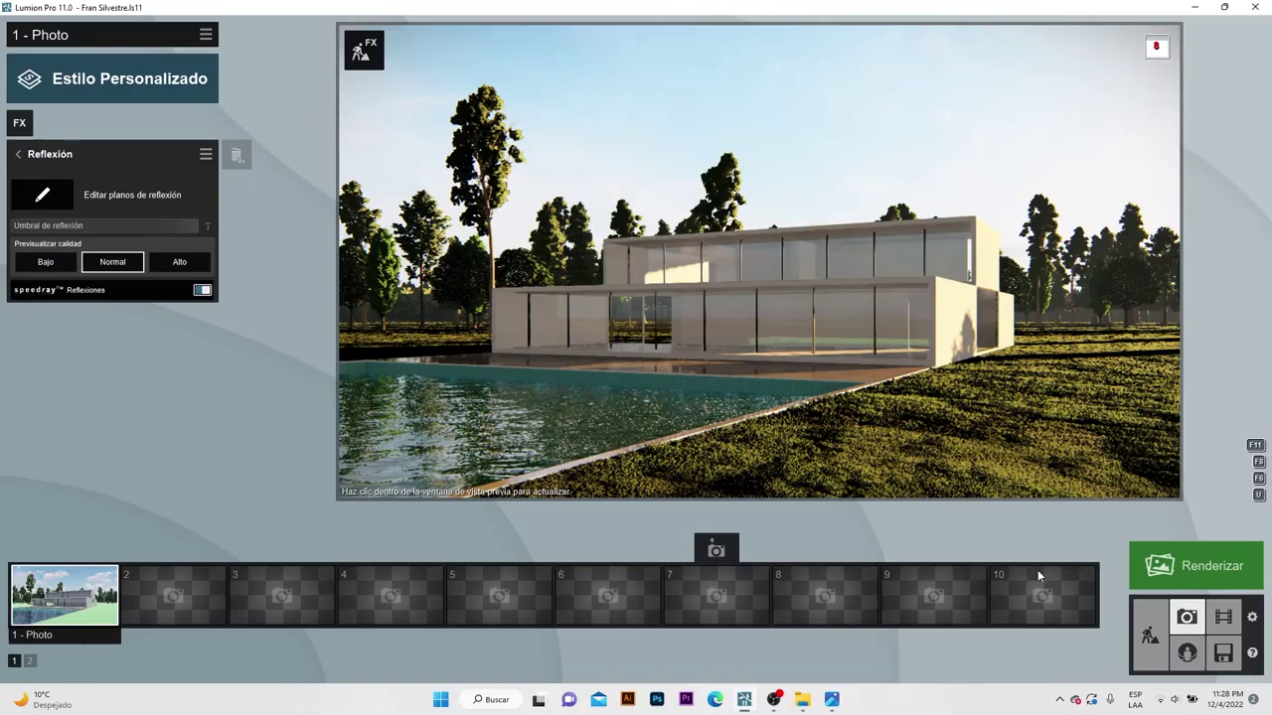
Render the current photo at 3840x2160 and save it on the desktop as the JPG "02 ext".
left_click(1168, 568)
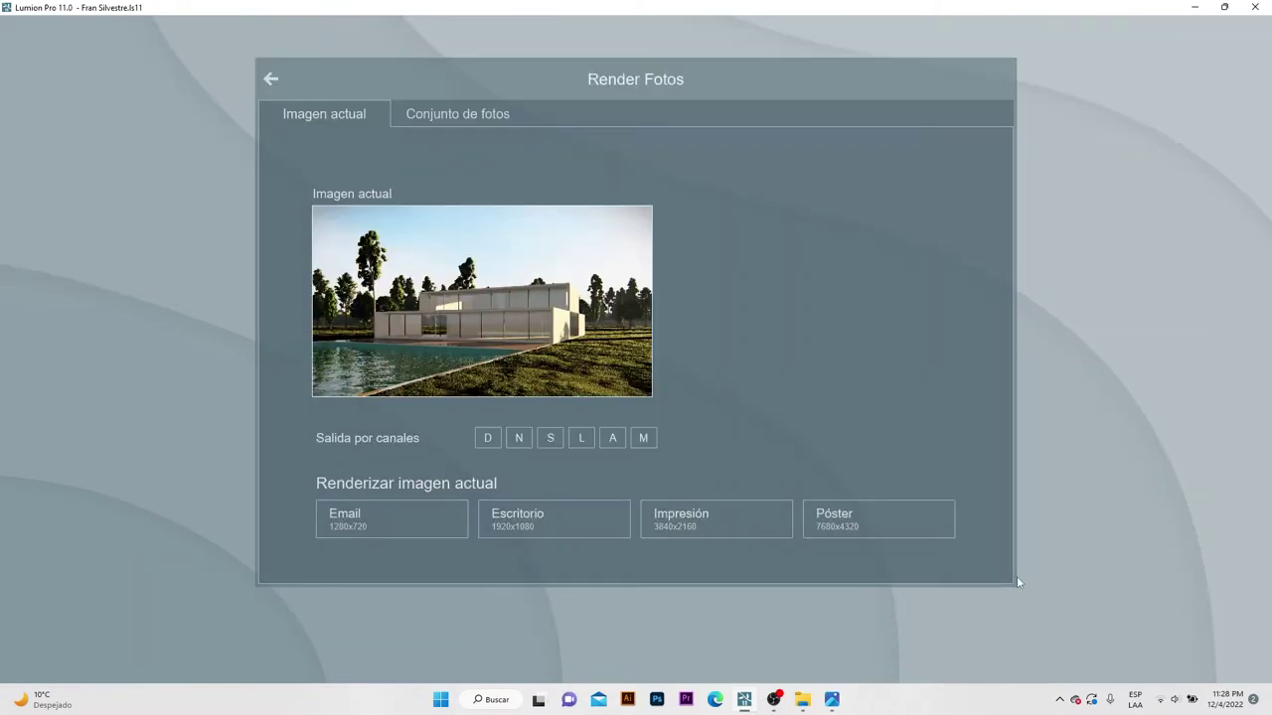
left_click(691, 530)
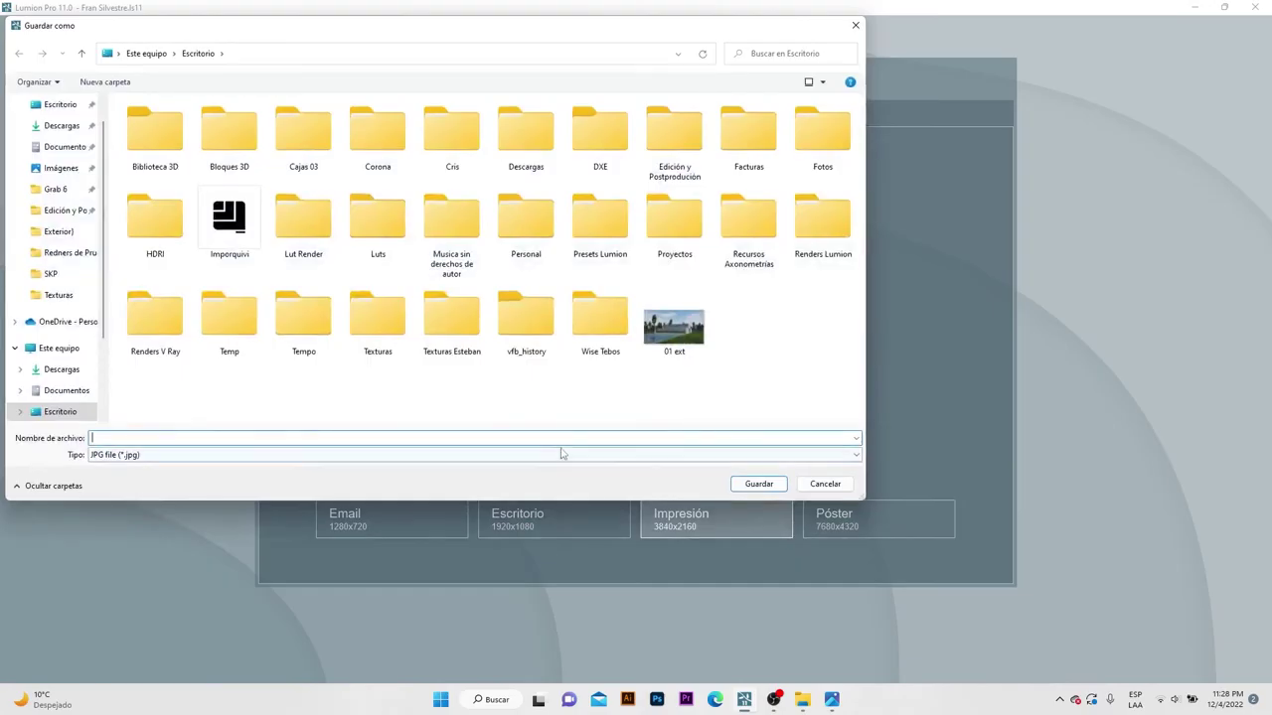
left_click(674, 328)
left_click_drag(103, 438, 90, 437)
key("Return")
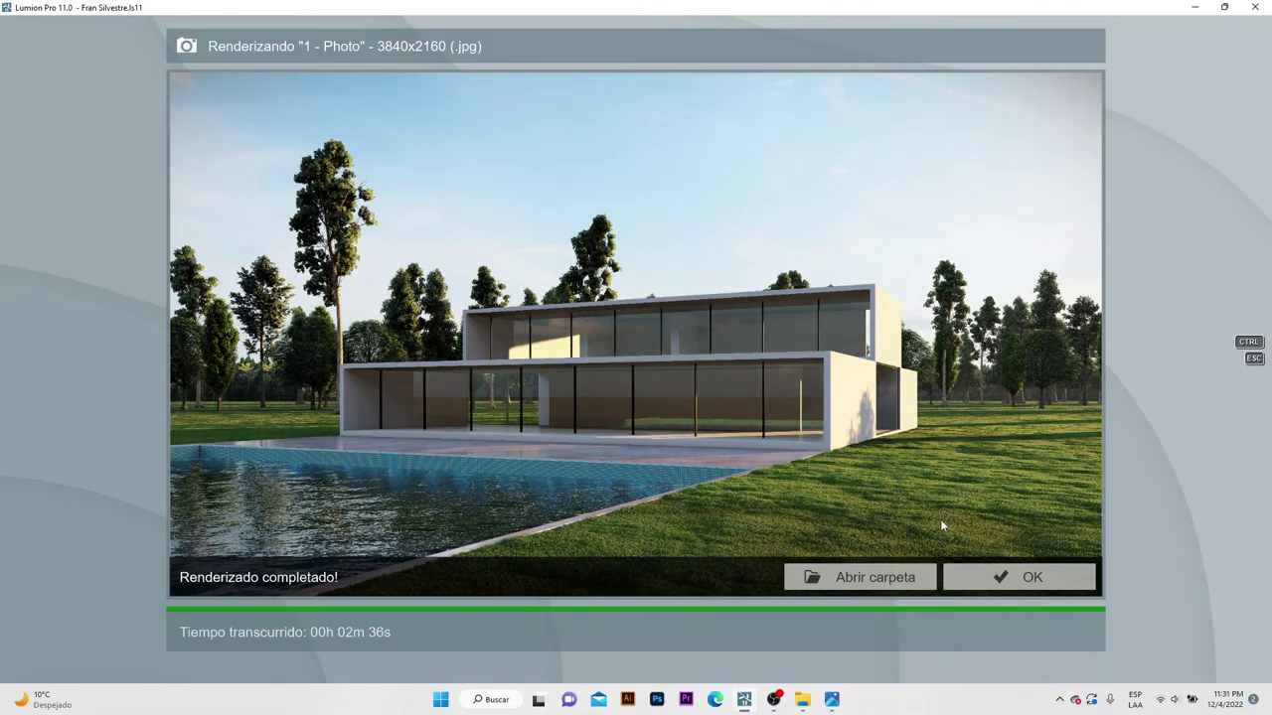
Open the renders' folder and compare the images 01 ext and 02 ext full screen in the image viewer.
left_click(863, 577)
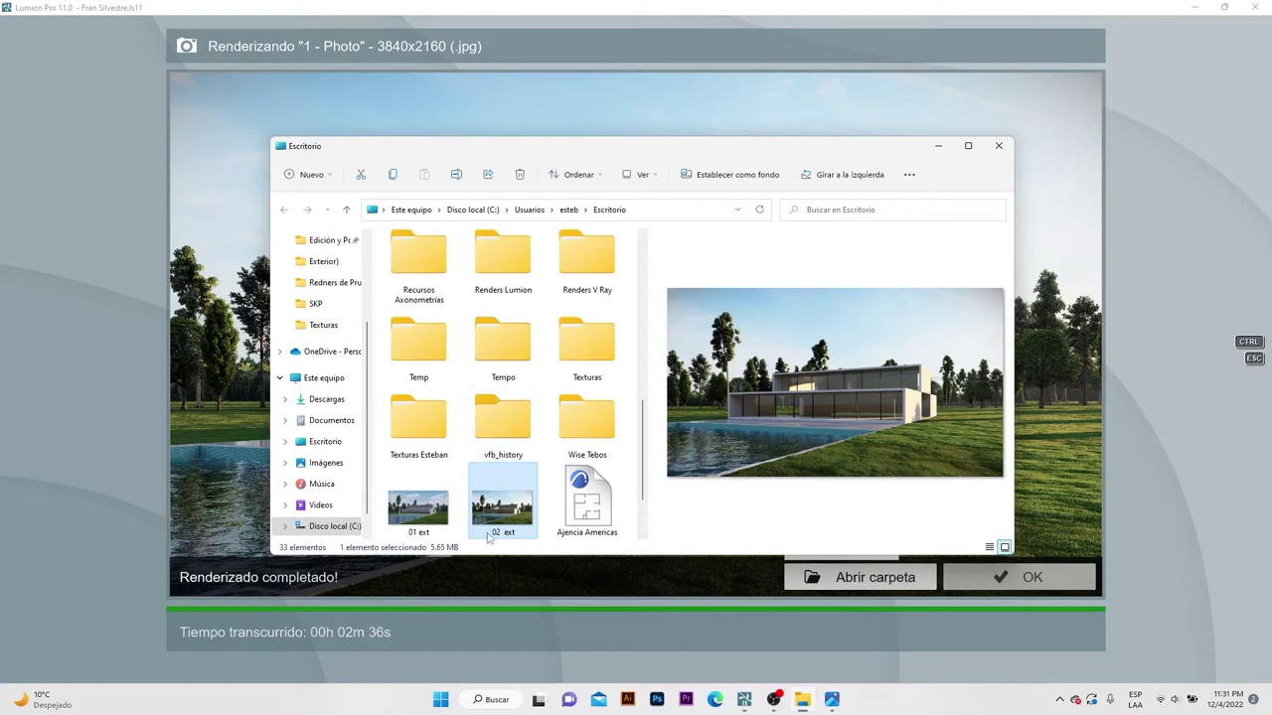
double_click(419, 509)
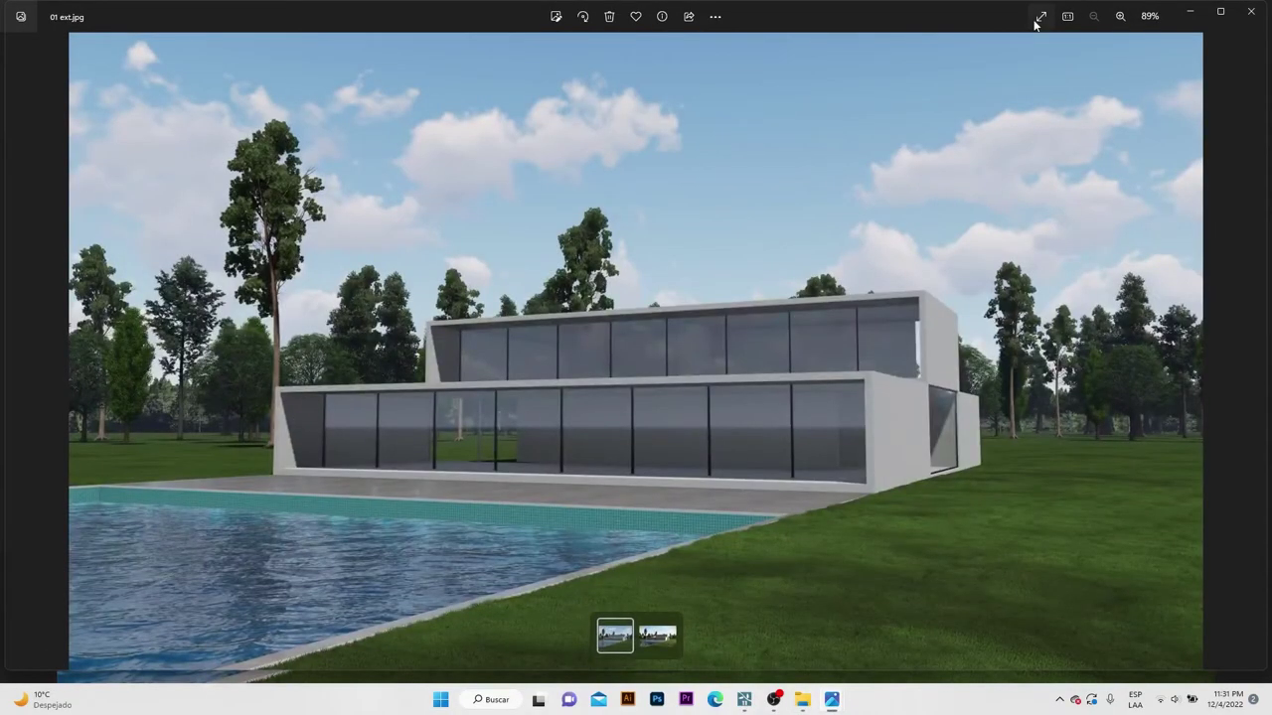
left_click(1039, 18)
key("Right")
key("Left")
key("Right")
key("Left")
key("Right")
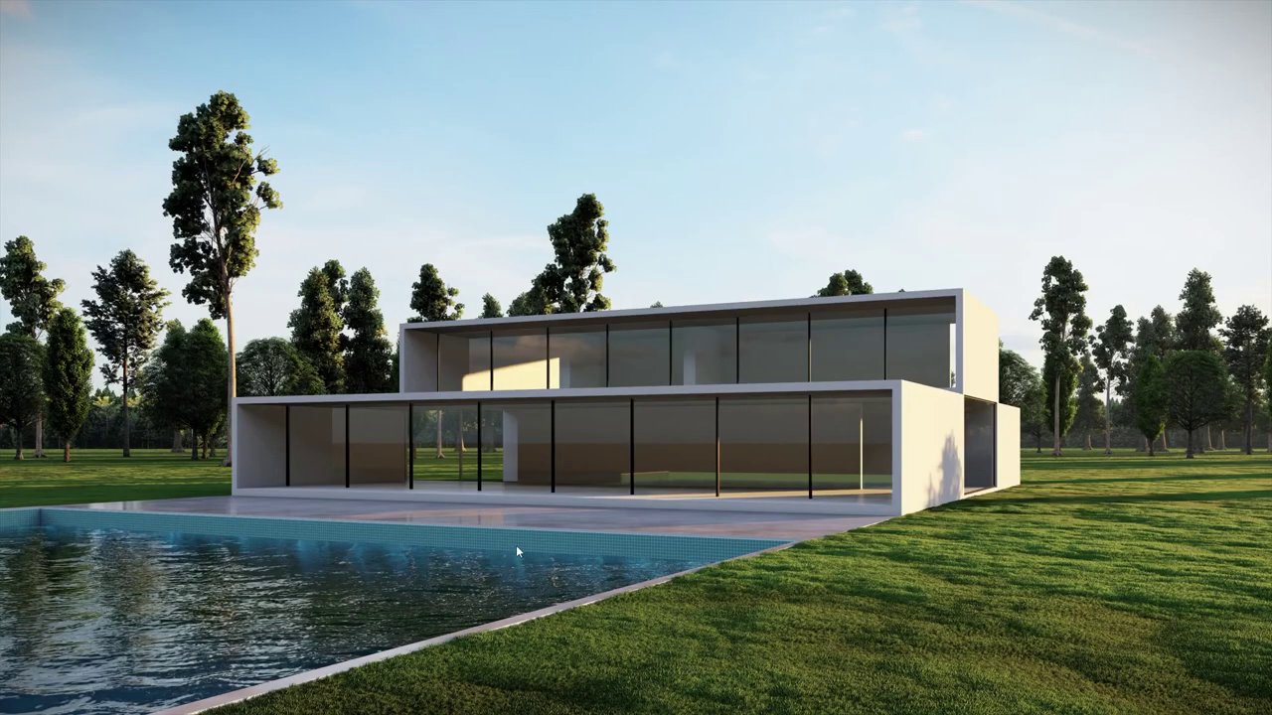
key("Escape")
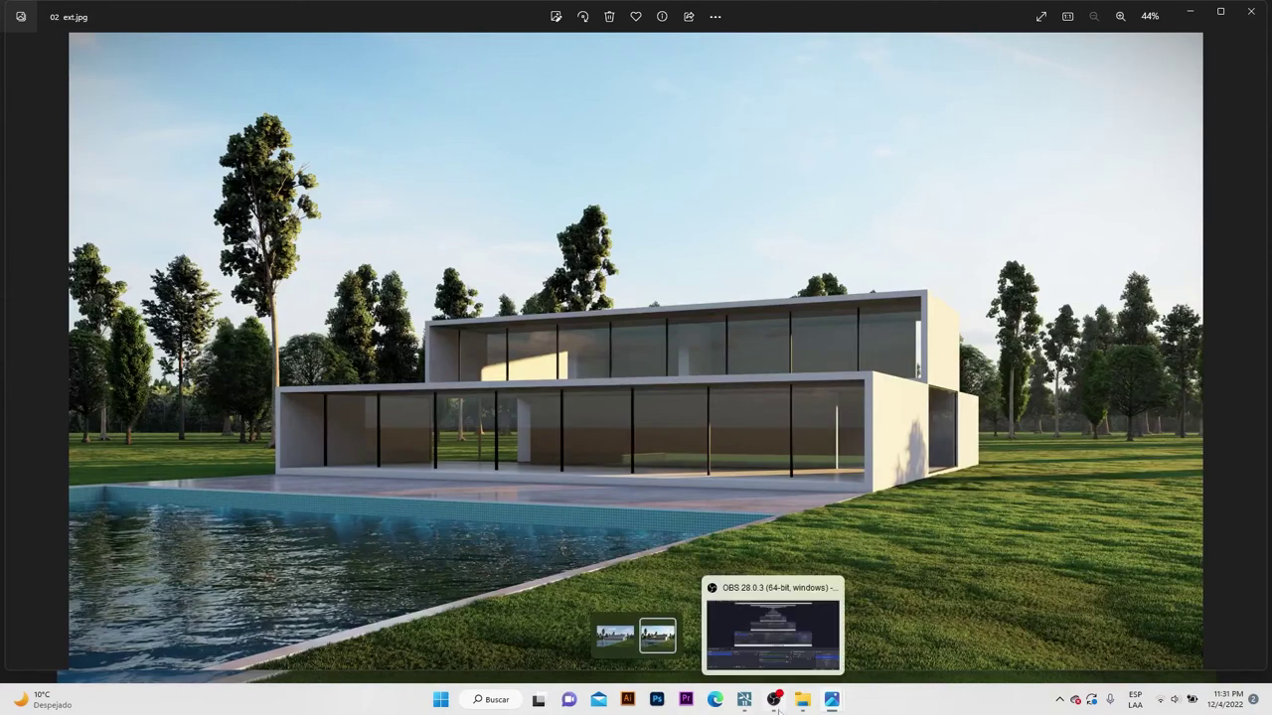
Switch back to Lumion, close the finished render and open the material editor in build mode.
left_click(745, 699)
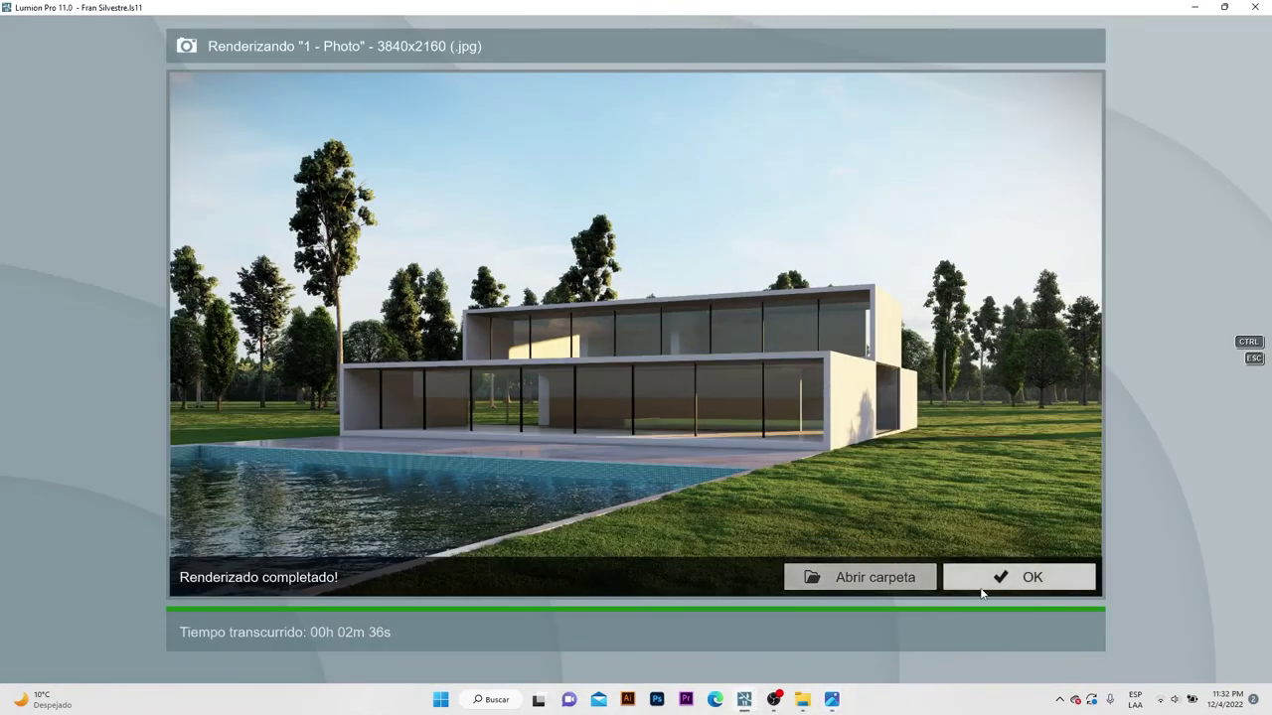
left_click(982, 579)
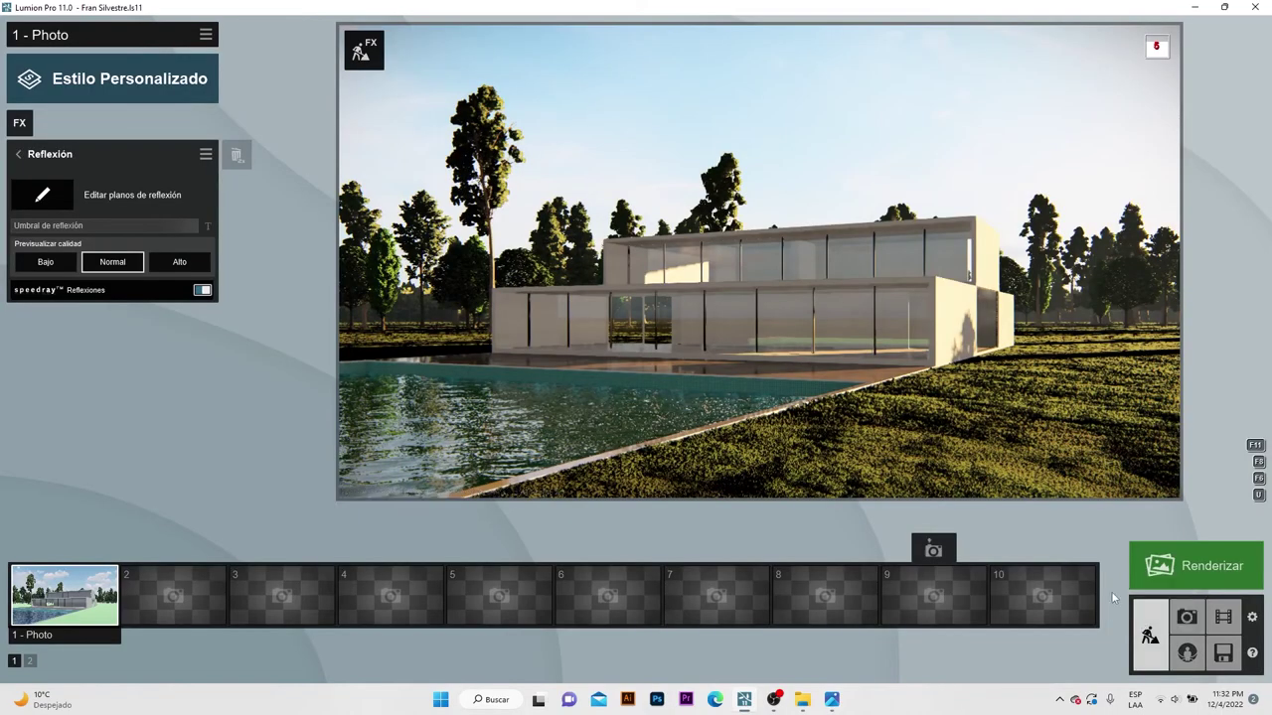
left_click(1145, 628)
left_click(67, 579)
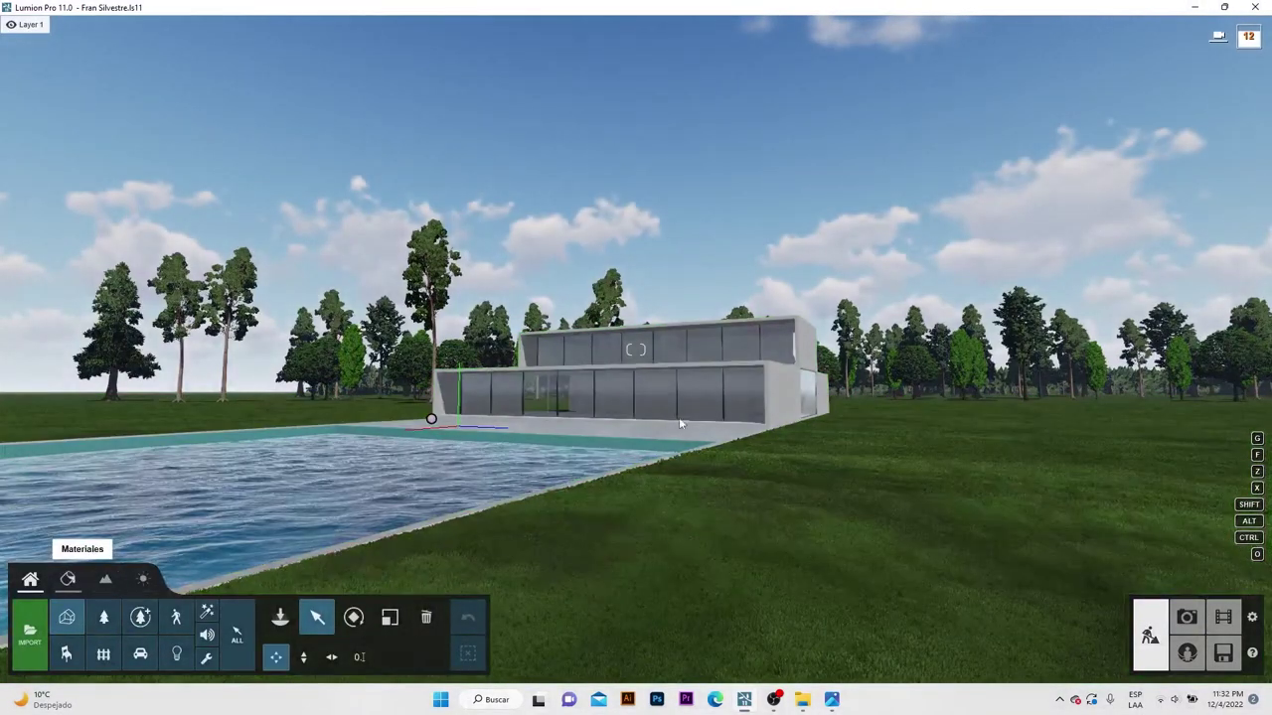
Copy the terrace's Polii Concrete Polished 001 2K material and paste it onto the tiled pool walls.
key("w")
key("w")
key("s")
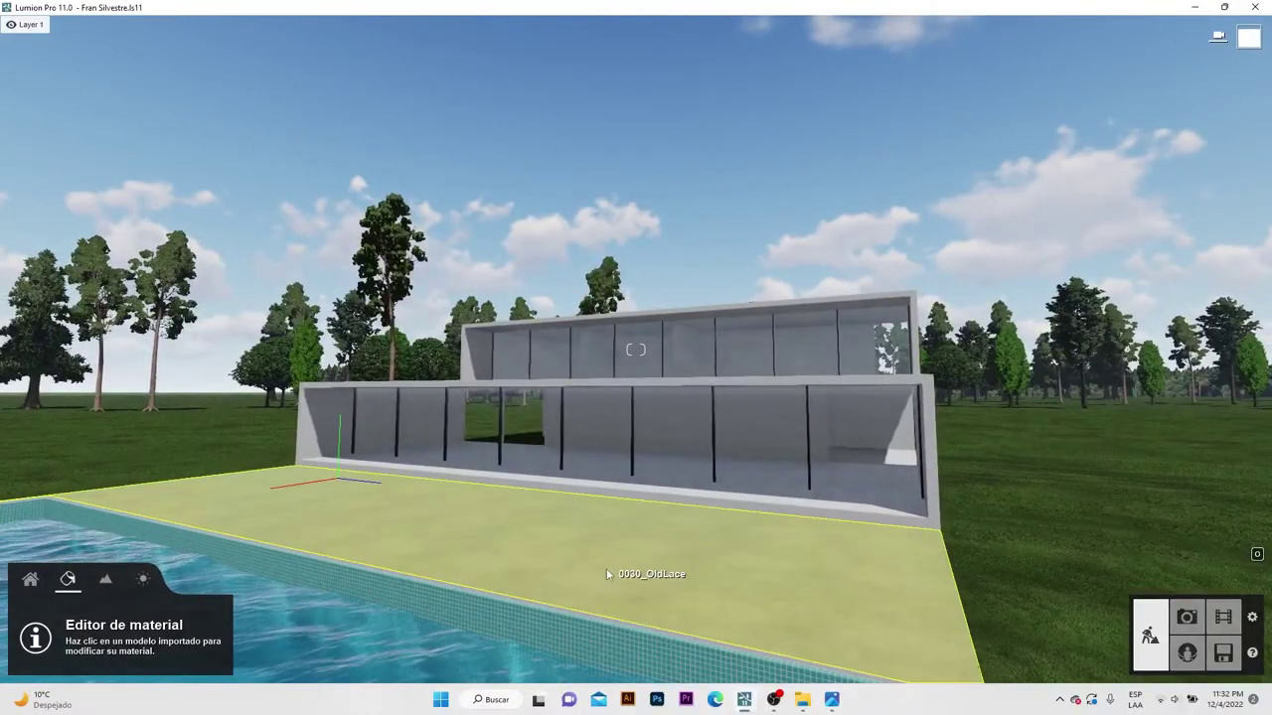
left_click(606, 572)
left_click(43, 363)
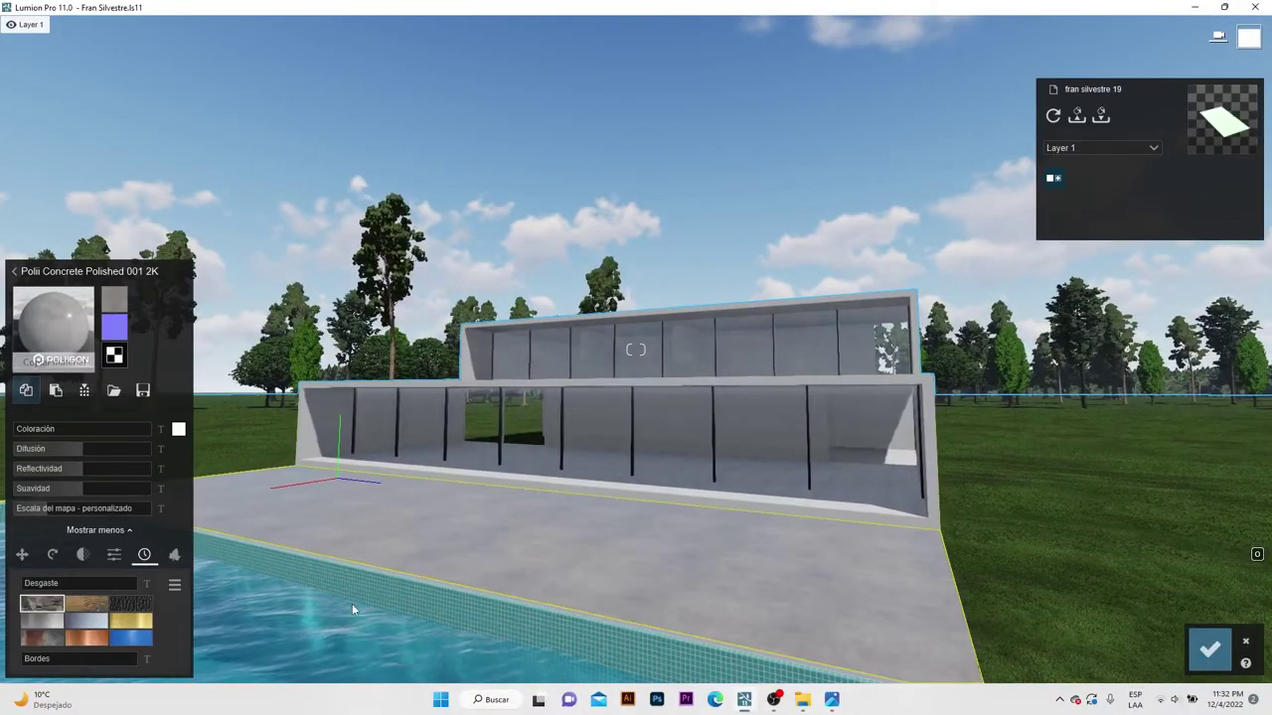
left_click(358, 590)
left_click(55, 390)
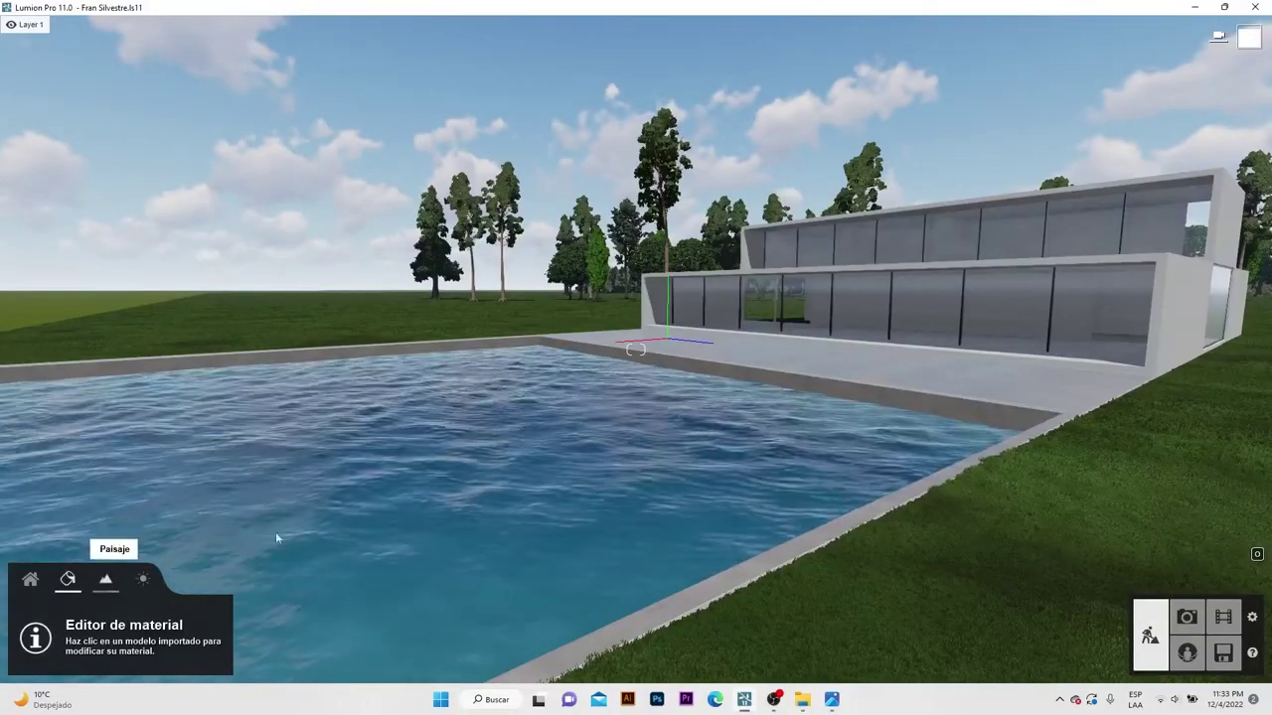
Try another water type on the pool's water plane, and set it to the bright turquoise clear-water preset.
left_click(105, 579)
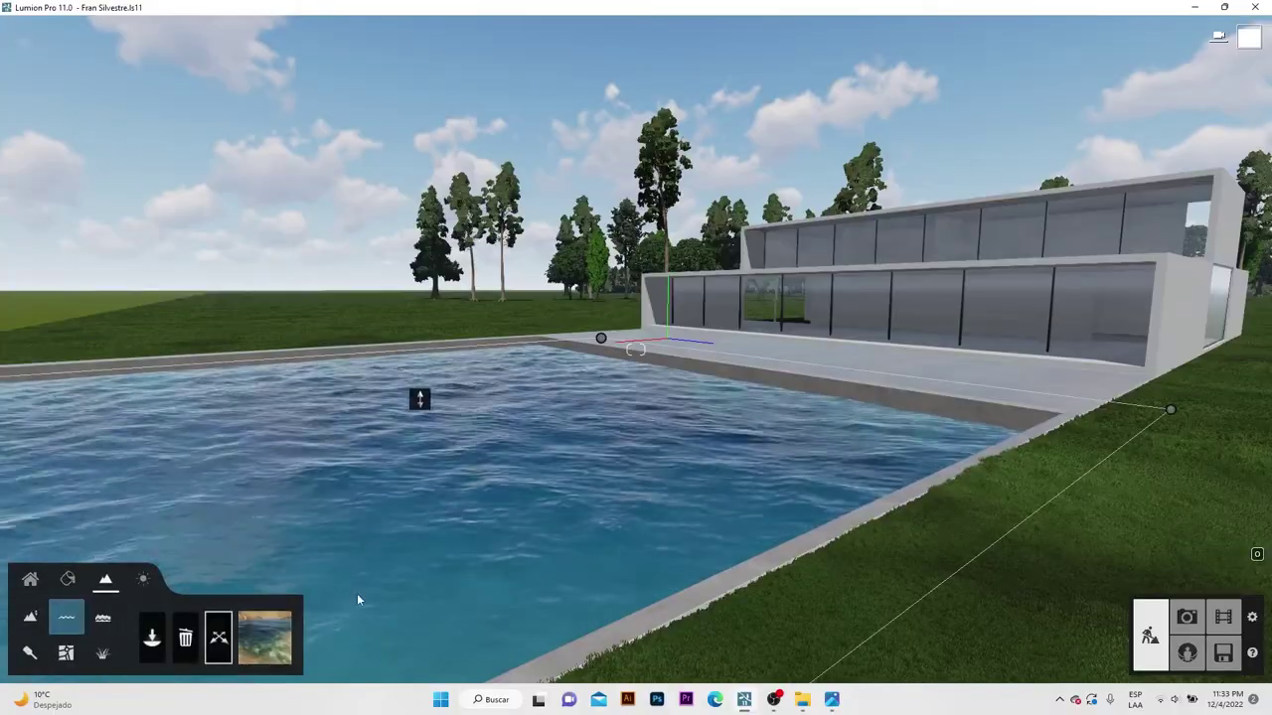
left_click(270, 633)
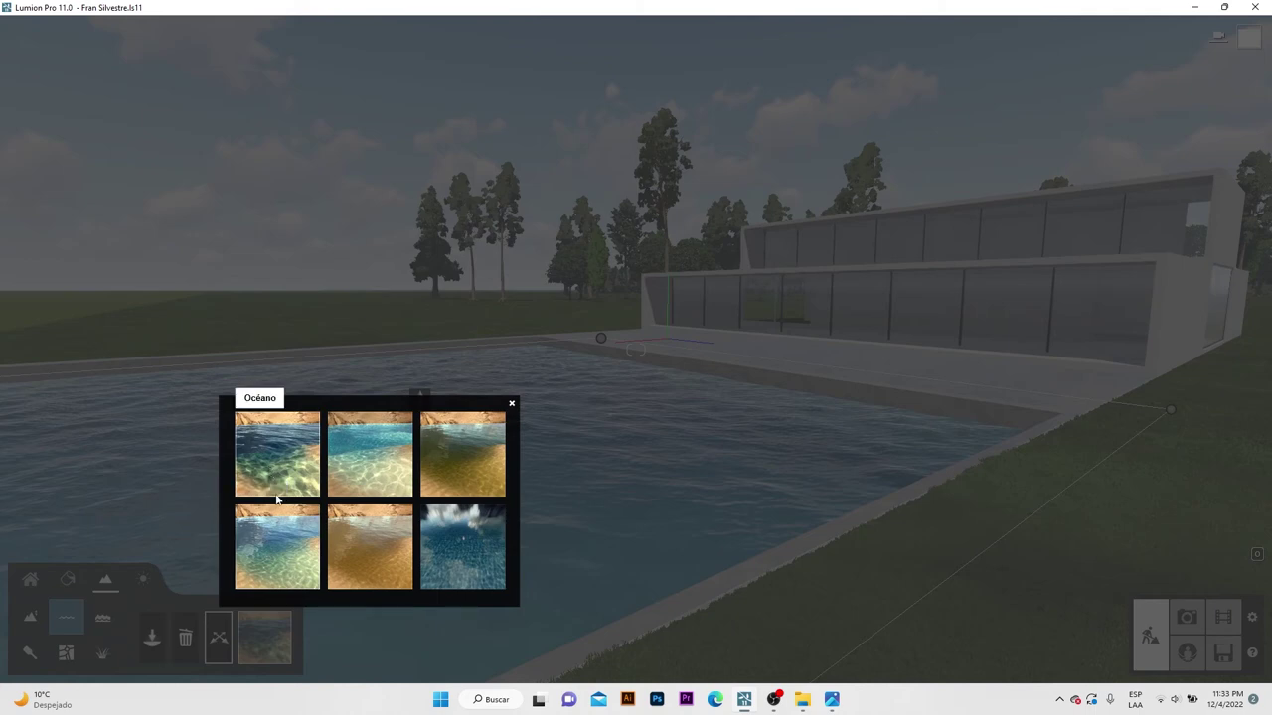
left_click(264, 531)
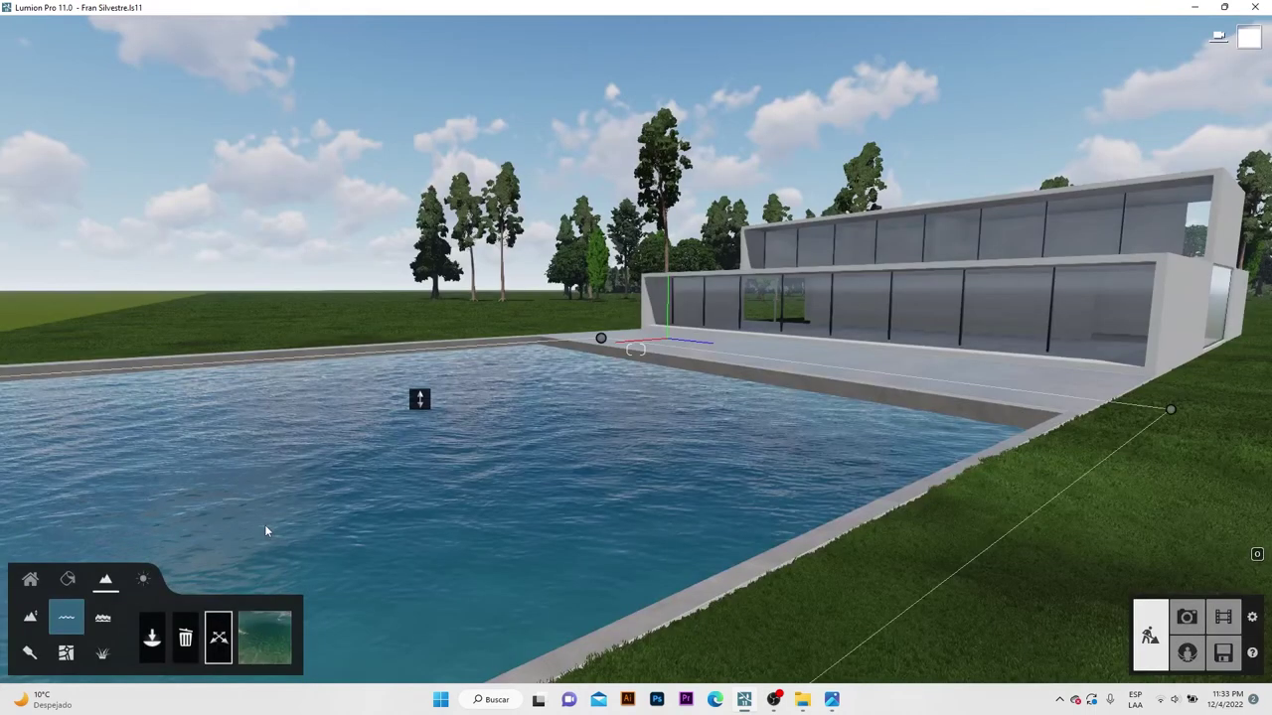
left_click(248, 624)
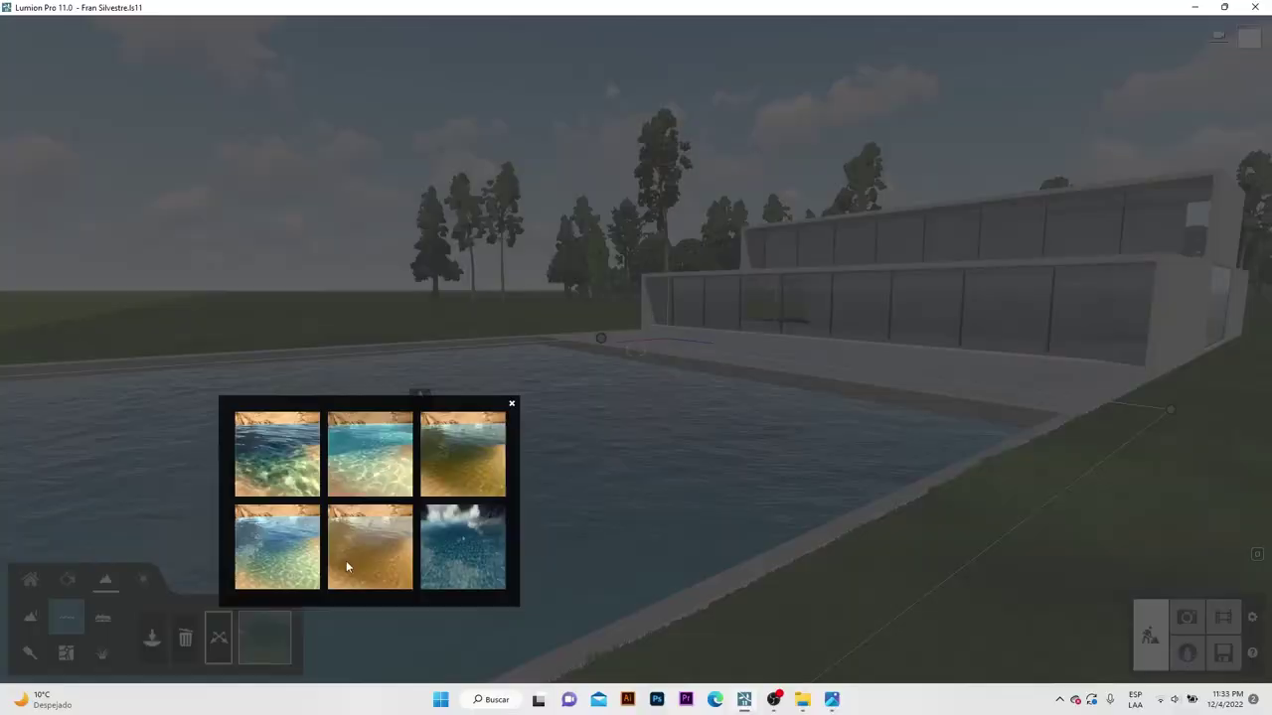
left_click(347, 468)
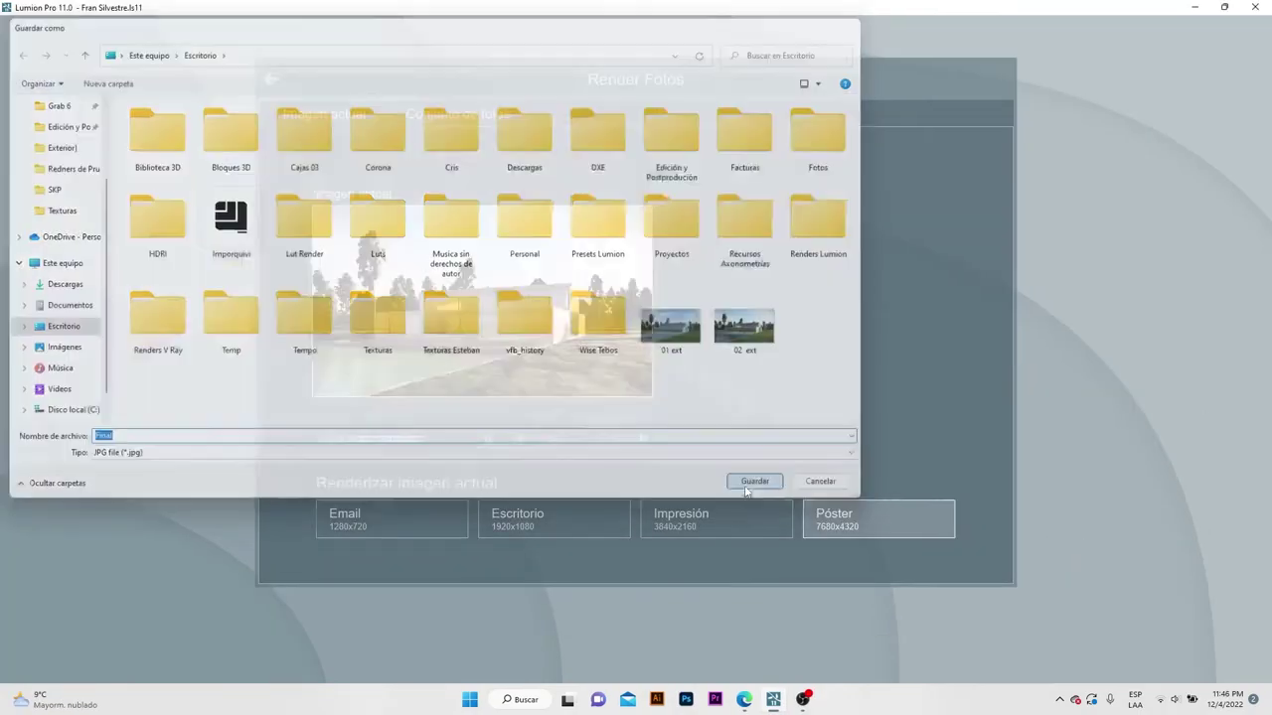
Render the photo at 7680x4320 and save it on the desktop as the JPG "Final".
left_click(739, 470)
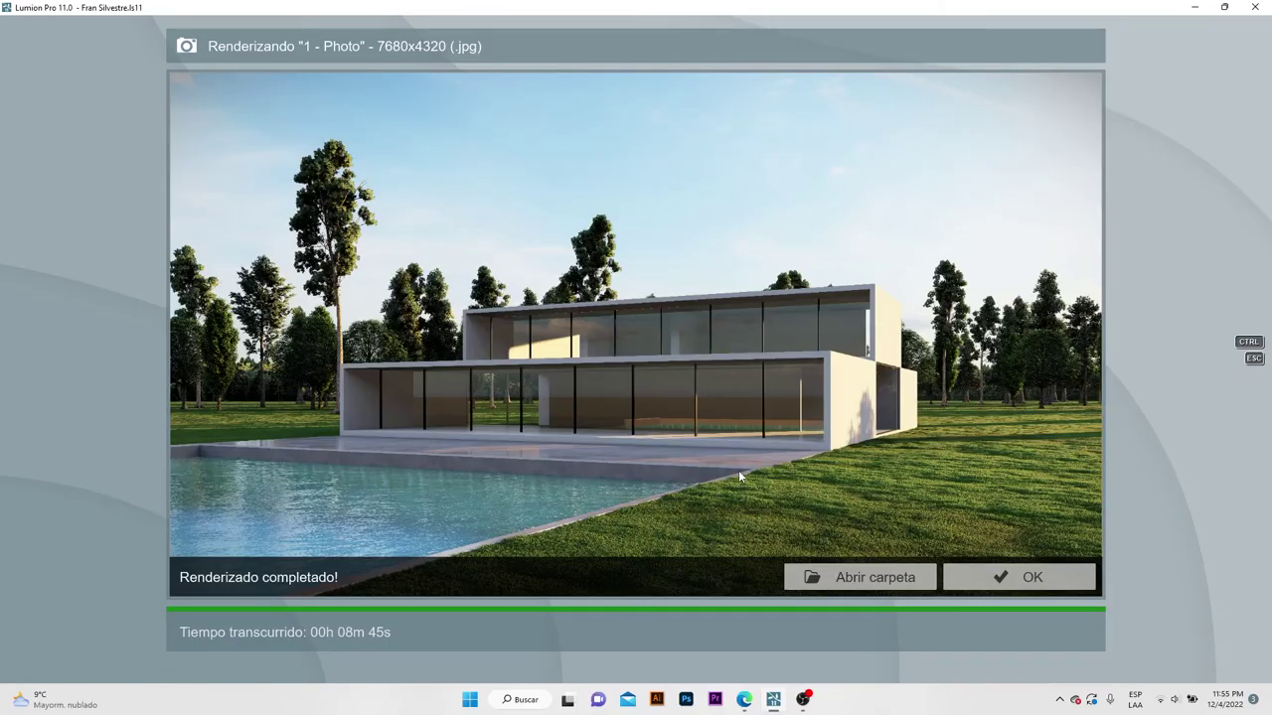
Open the render's output folder and view the Final image full screen.
left_click(852, 577)
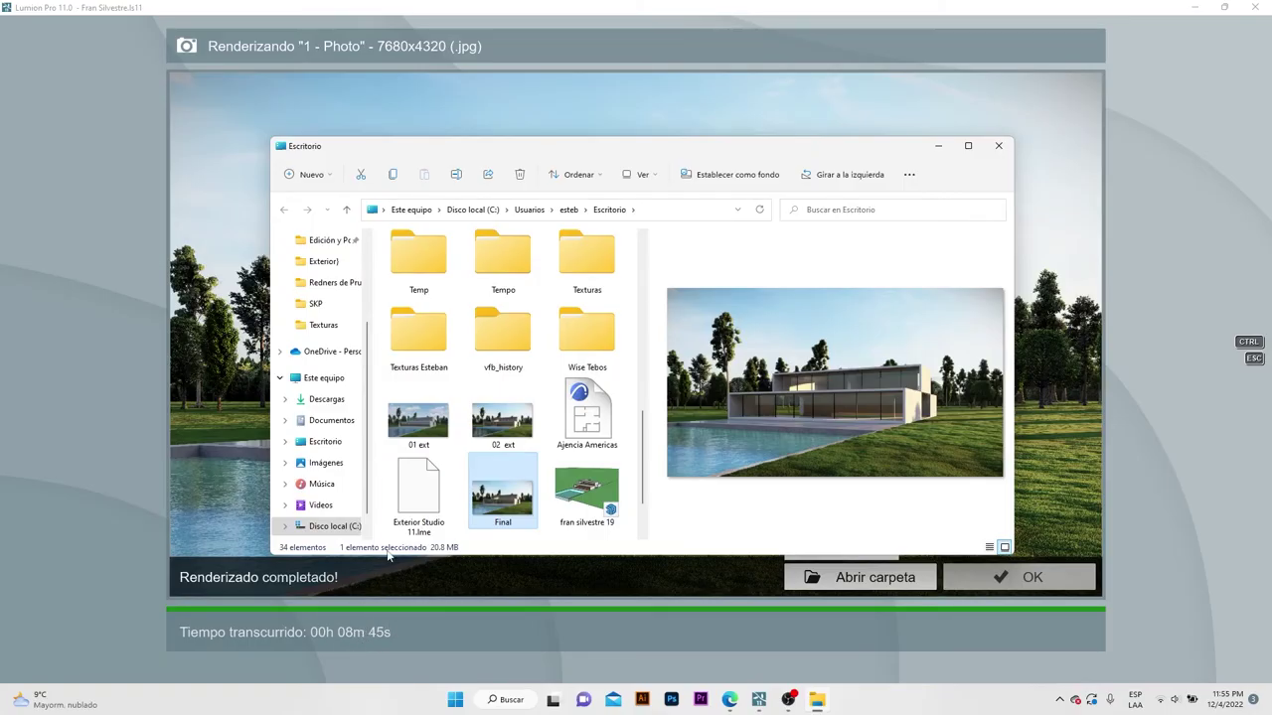
double_click(495, 487)
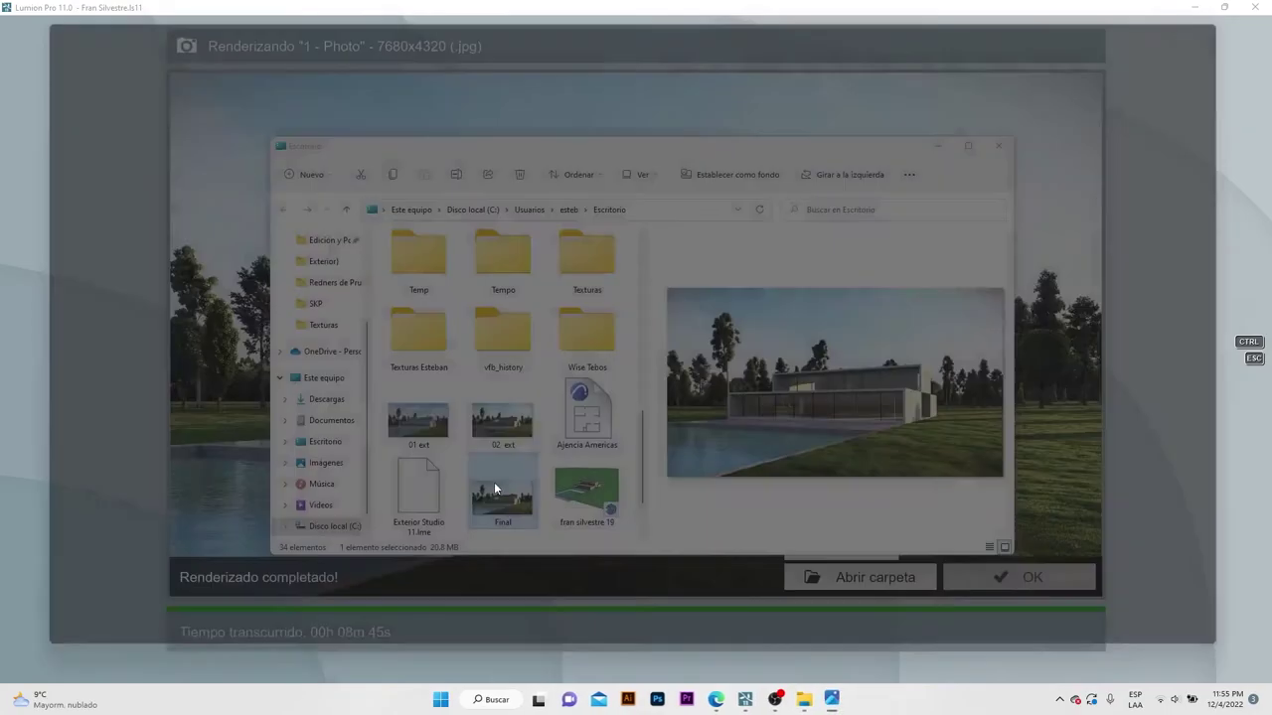
left_click(1041, 20)
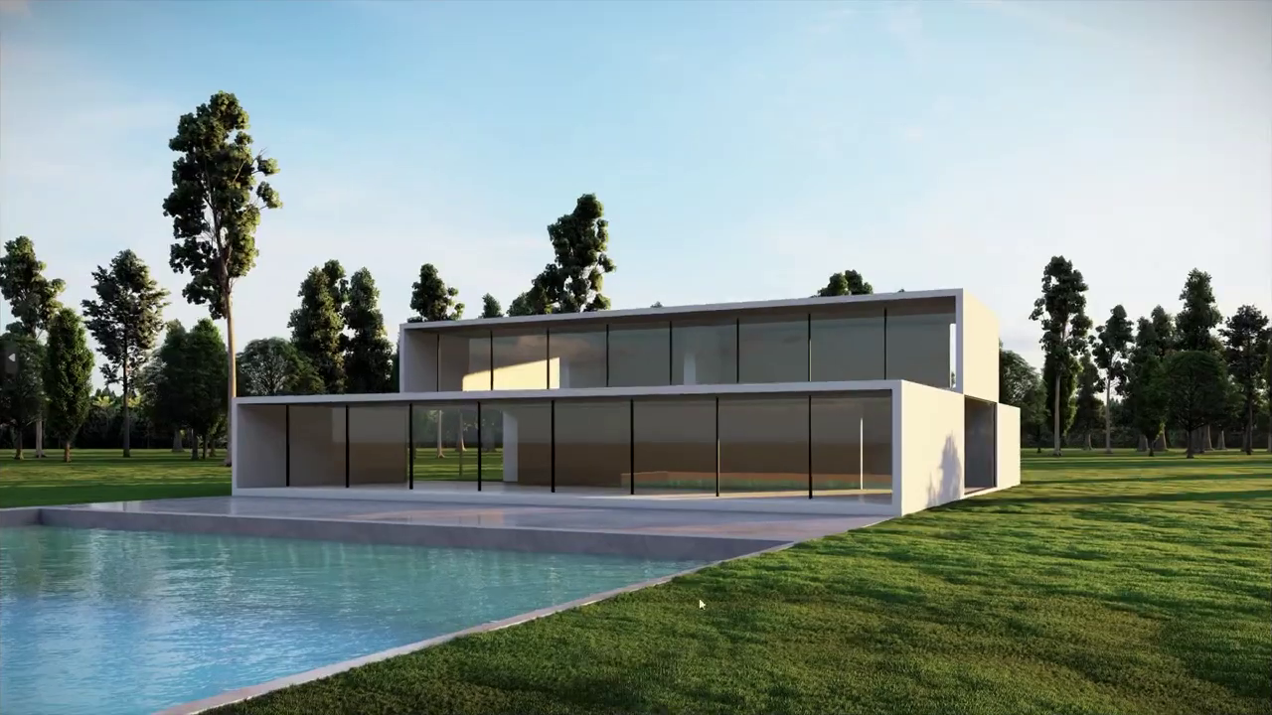
Examine the render's grass, pool edge, terrace, facade and trees up close, and close the image.
scroll(914, 582, "up", 5)
scroll(622, 576, "up", 5)
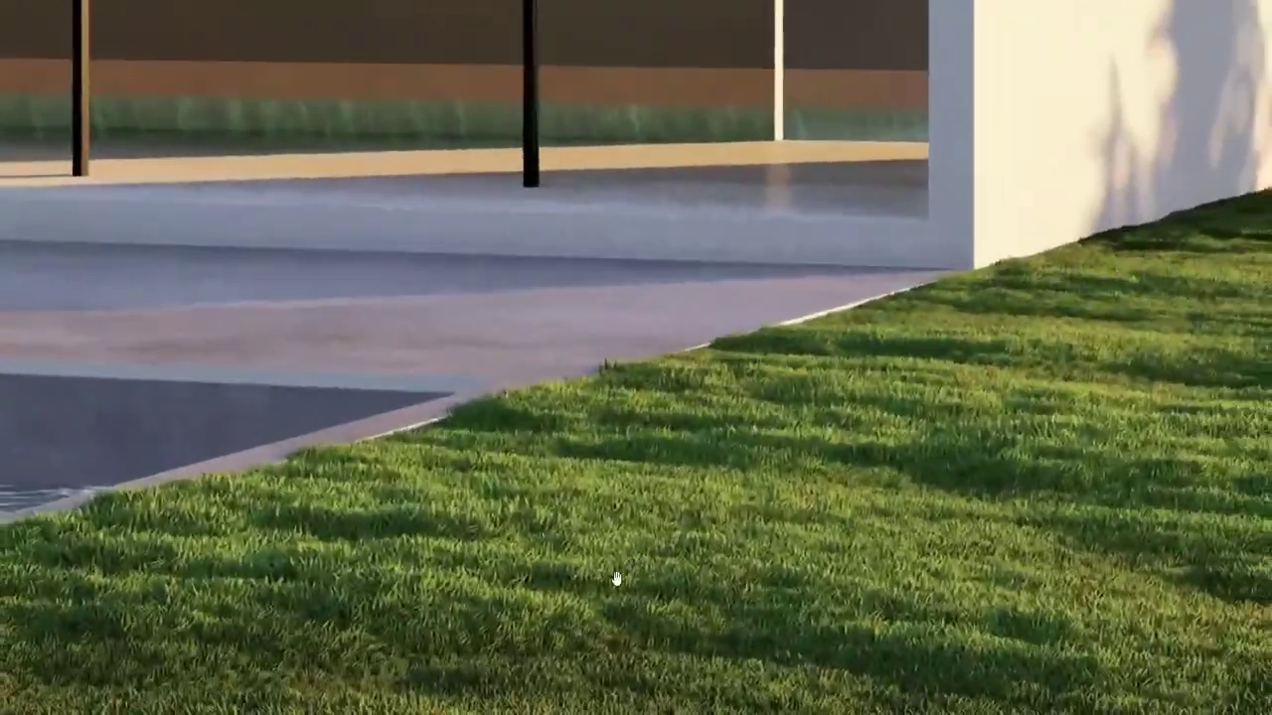
scroll(534, 484, "down", 4)
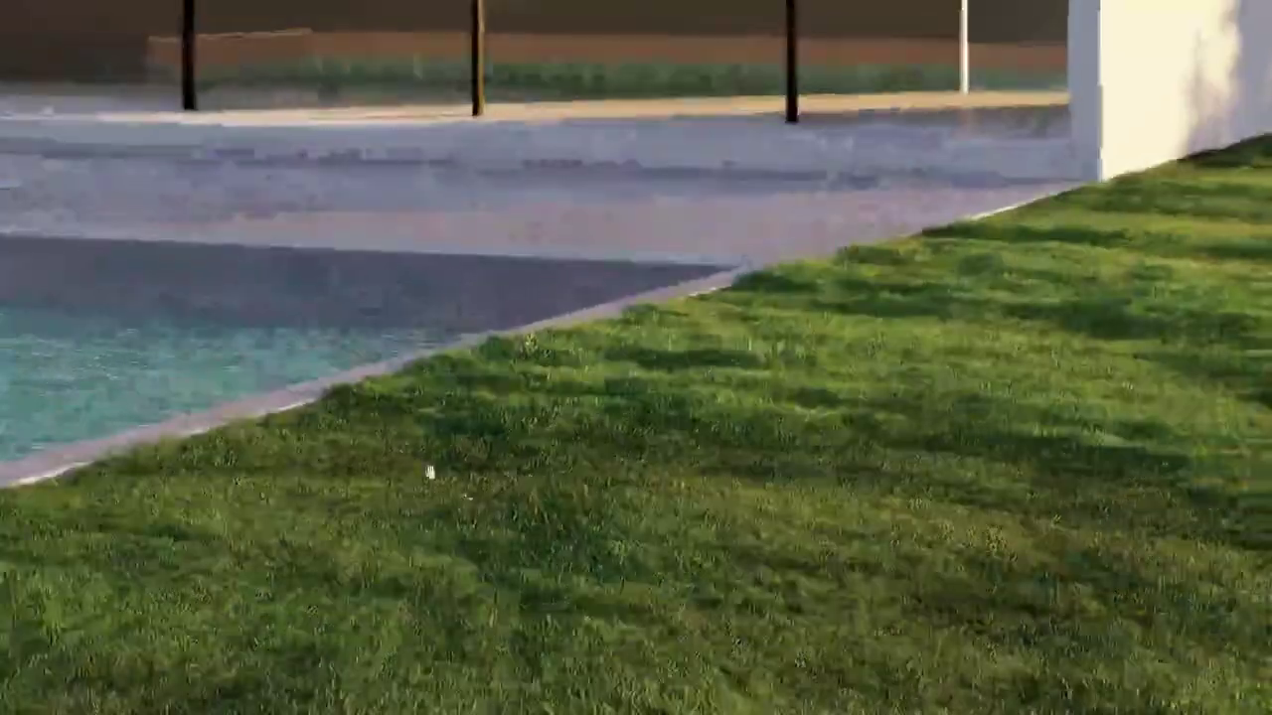
scroll(704, 475, "down", 5)
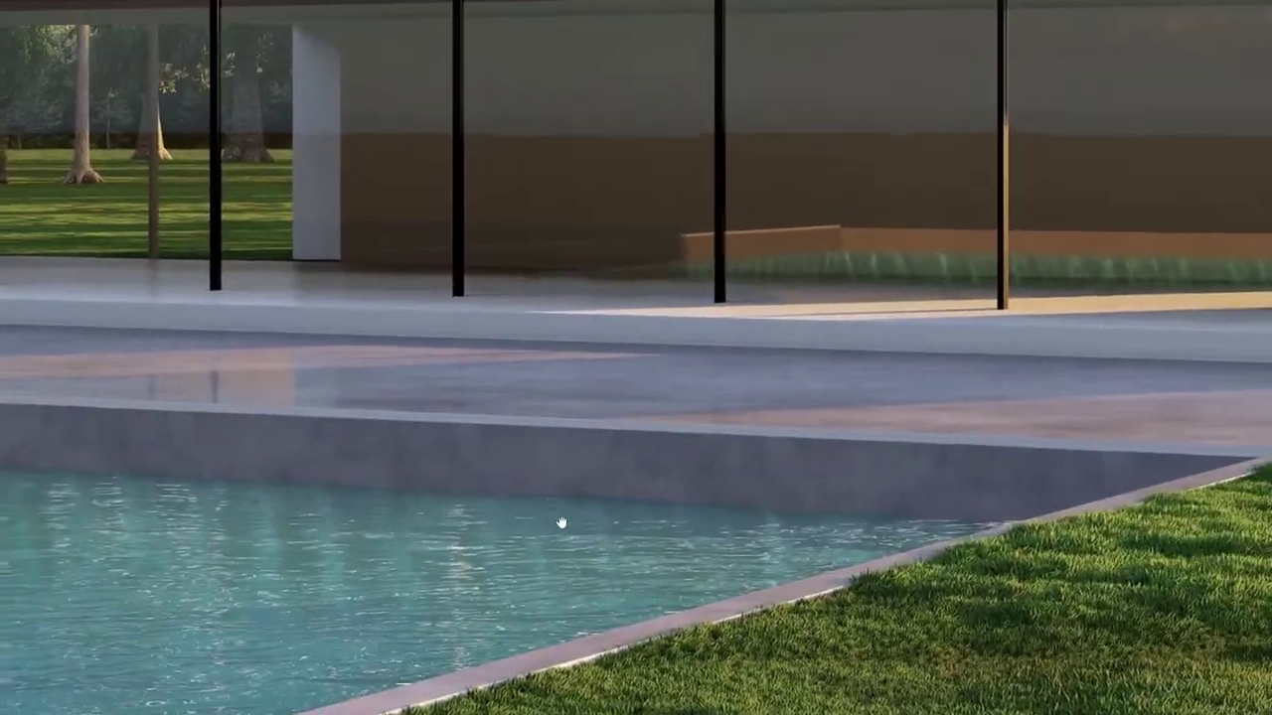
scroll(801, 554, "down", 2)
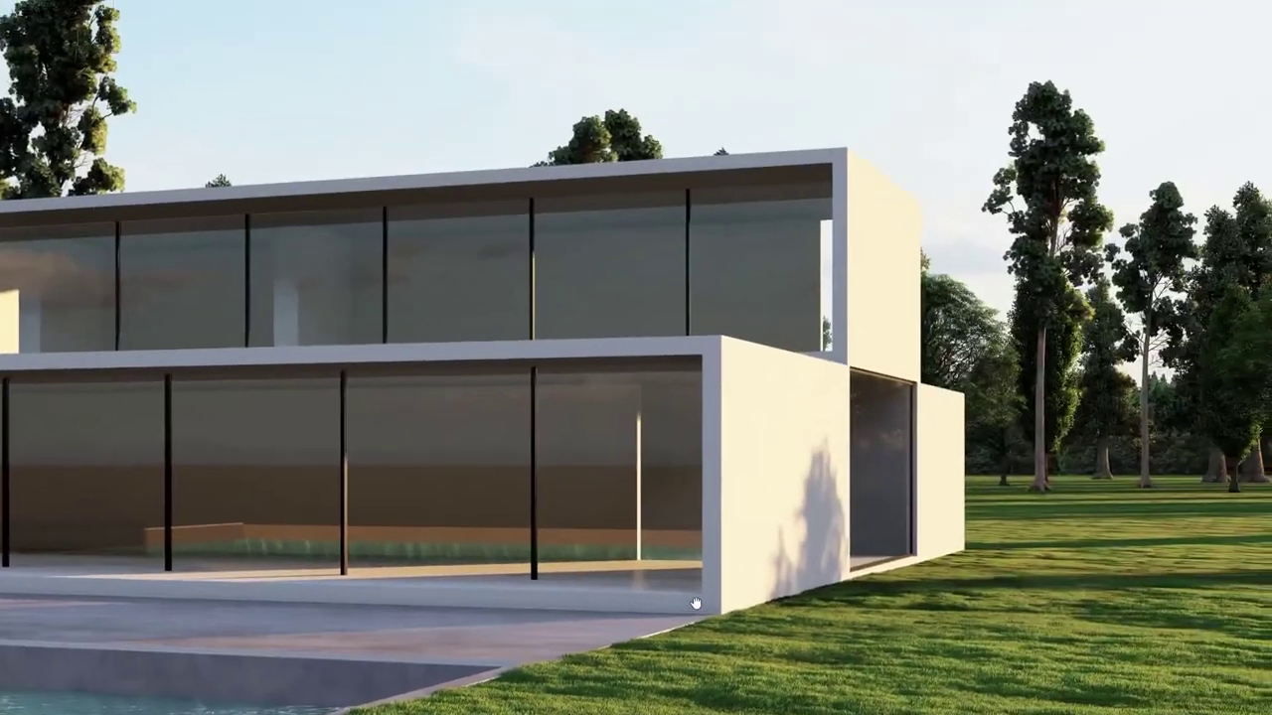
scroll(861, 260, "up", 5)
scroll(861, 260, "down", 4)
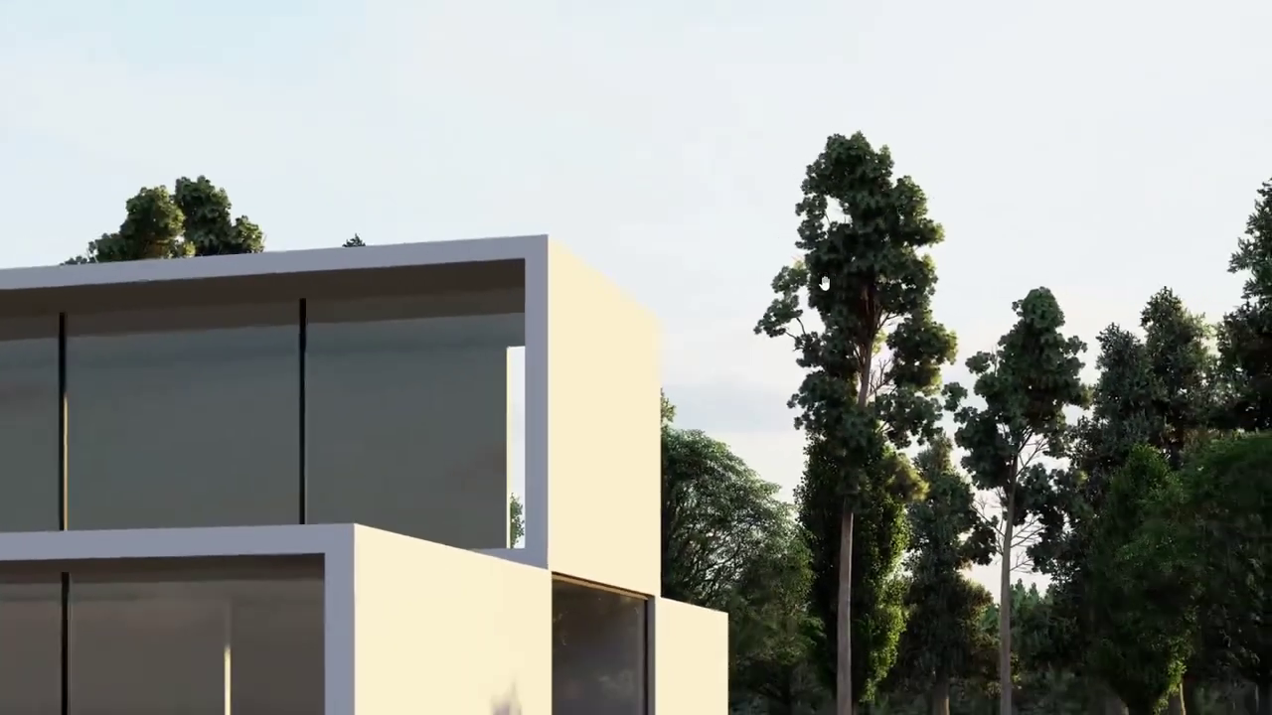
left_click_drag(417, 361, 1075, 399)
scroll(566, 414, "down", 3)
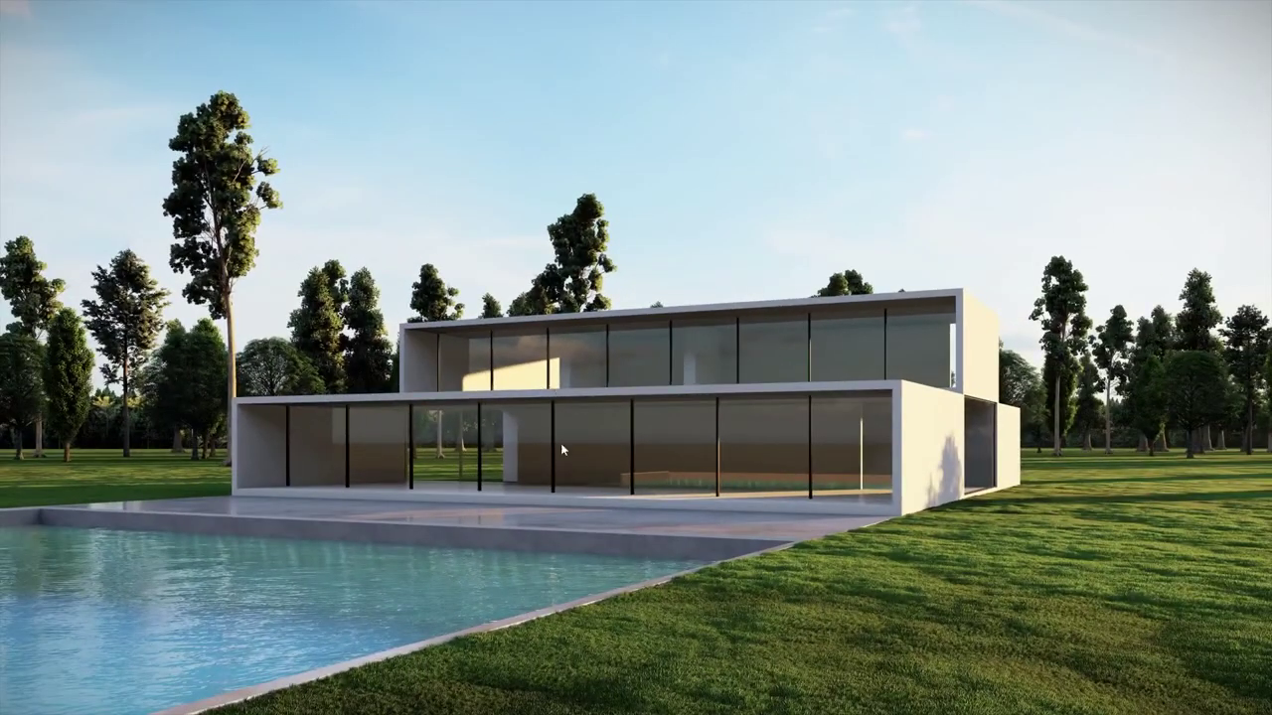
key("Escape")
Switch to Photoshop and open Final.jpg for editing in the Camera Raw filter.
left_click(657, 701)
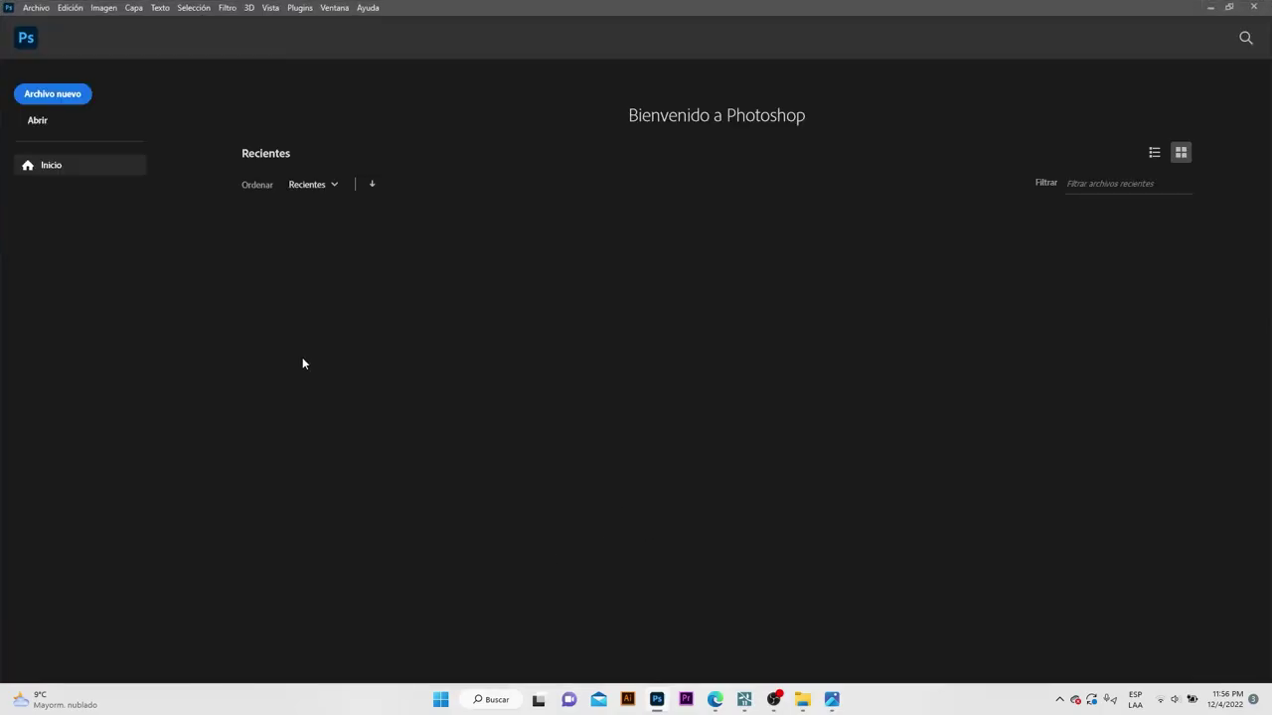
left_click(80, 119)
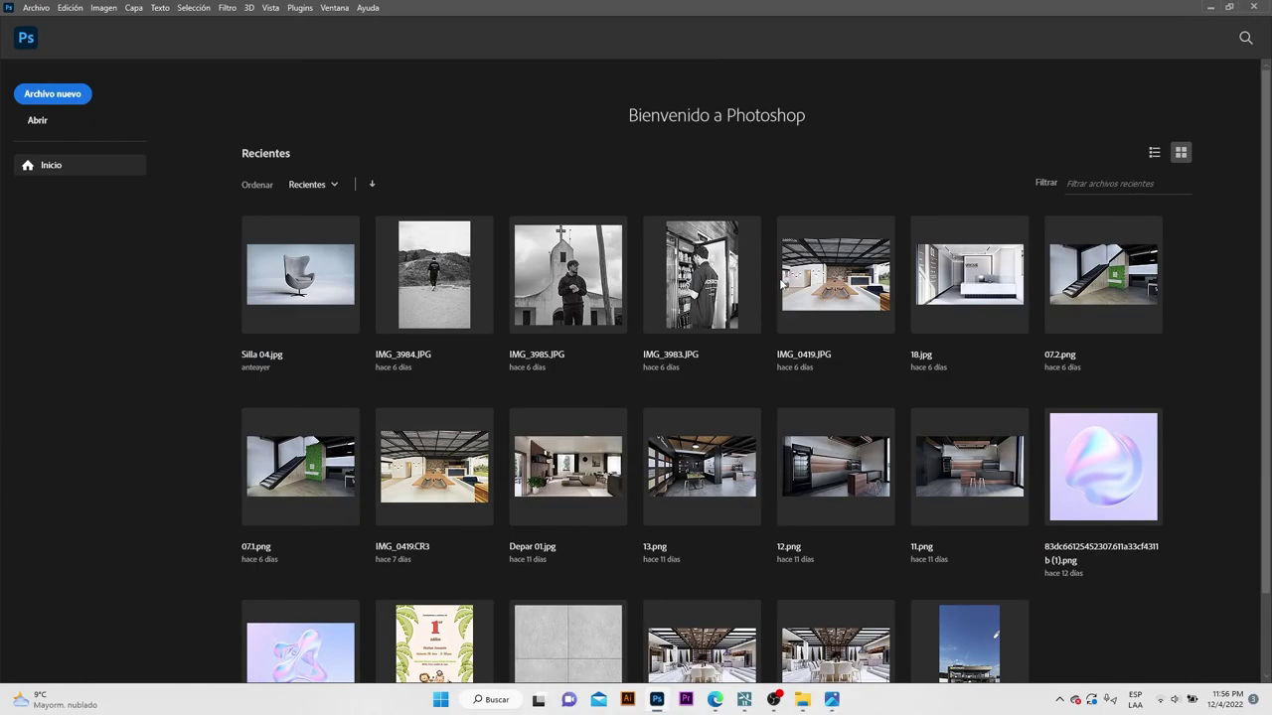
key("Return")
left_click_drag(1178, 574, 1230, 676)
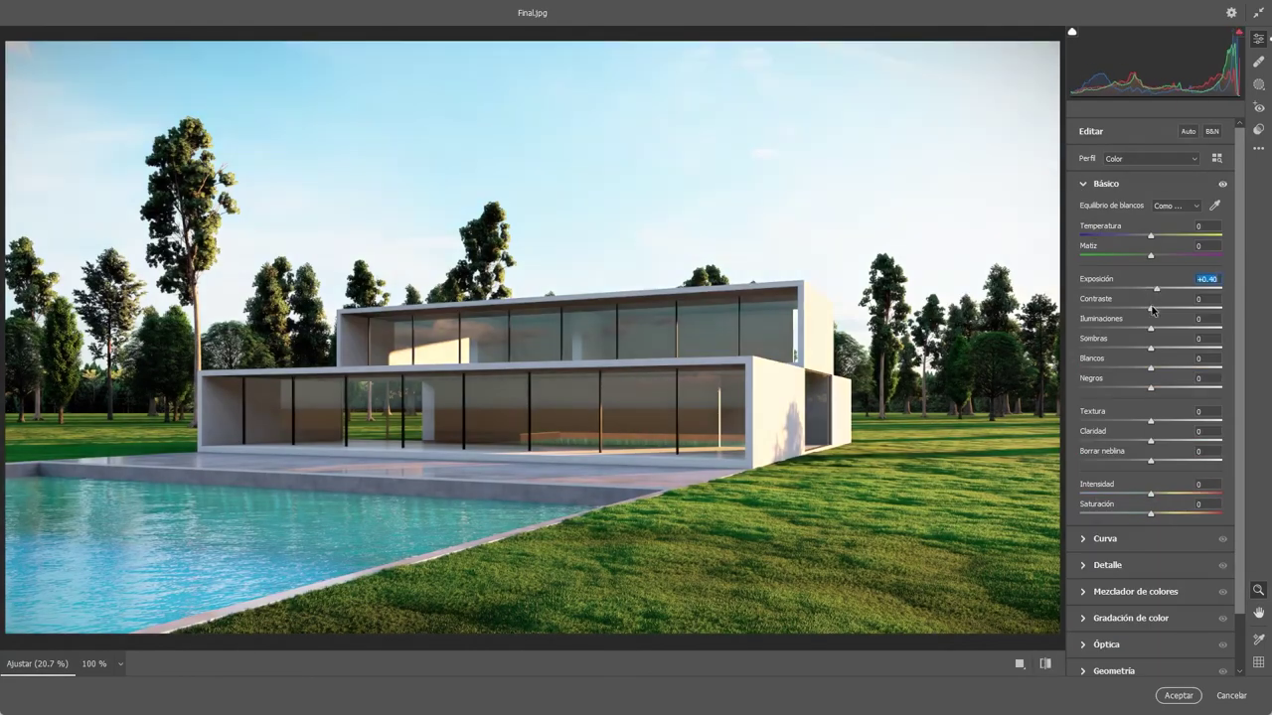
Adjust the render's highlights and shadows and lower its whites and vibrance in the basic Camera Raw settings.
mouse_move(1151, 328)
left_mouse_down()
mouse_move(1106, 328)
mouse_move(1136, 349)
mouse_move(1161, 348)
left_mouse_up()
left_click_drag(1150, 368, 1139, 367)
left_click_drag(1151, 494, 1135, 494)
Set the optics vignette to -39 and apply the Camera Raw adjustments to the image.
left_click(1106, 645)
left_click_drag(1151, 373, 1123, 373)
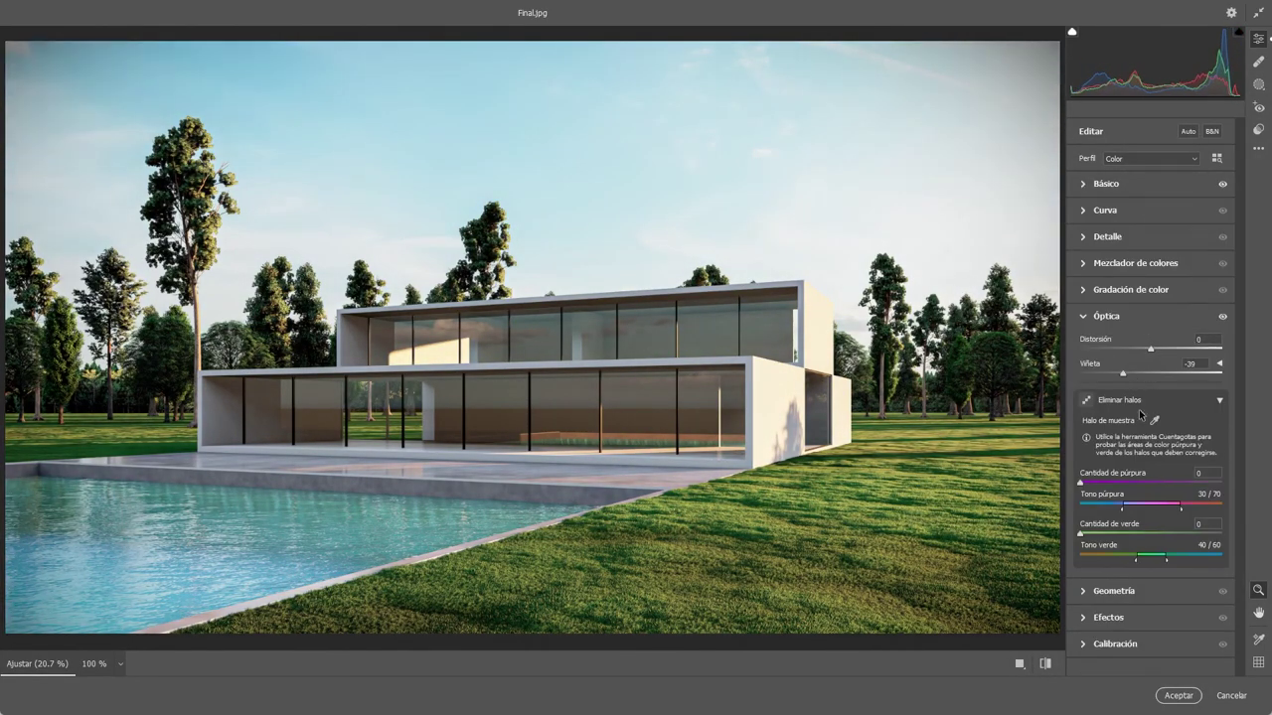
left_click(1164, 698)
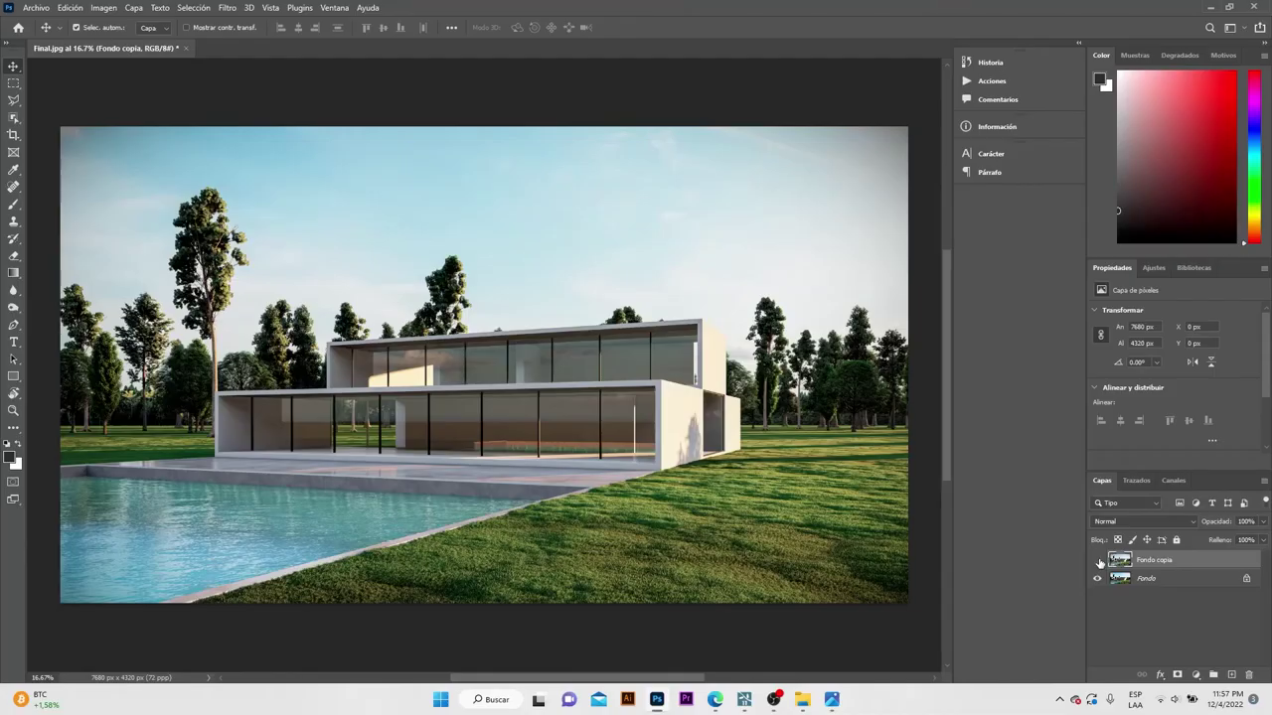
Toggle the Fondo copia layer's visibility repeatedly to compare the edited render with the original.
left_click(1099, 562)
left_click(1099, 562)
left_click(1099, 562)
left_click(1099, 562)
left_click(1099, 563)
left_click(1099, 562)
left_click(1099, 562)
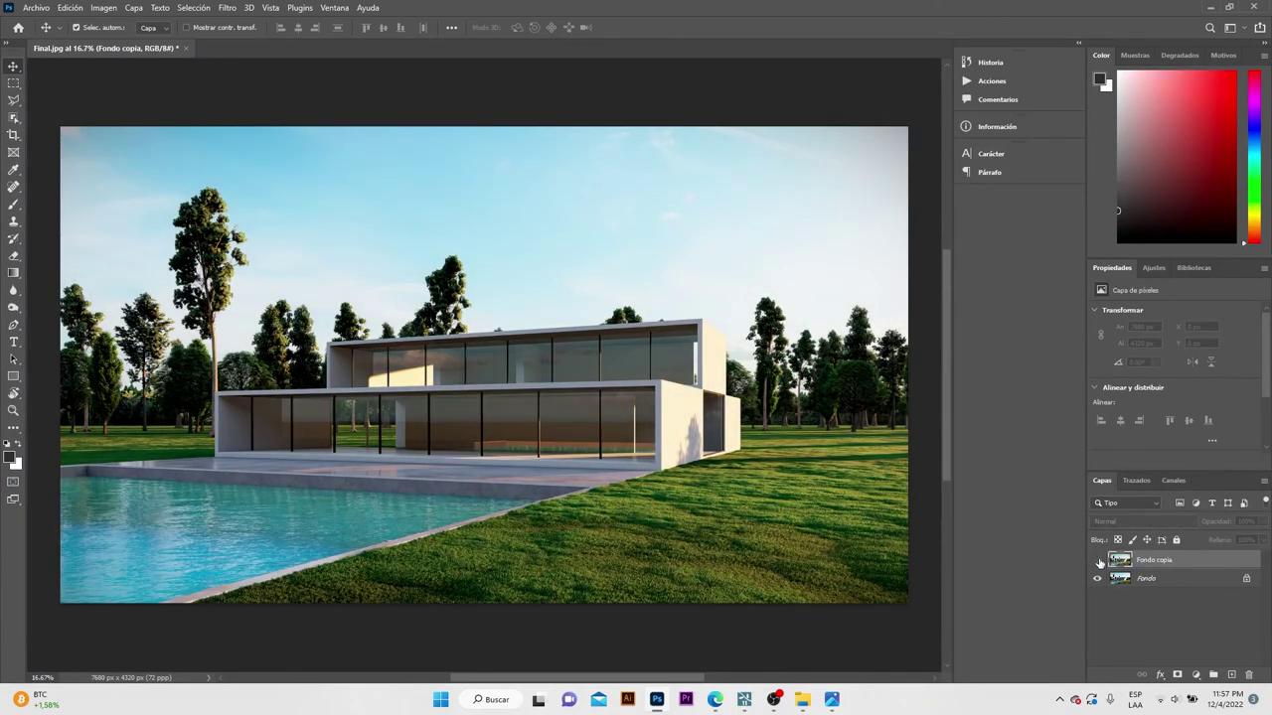